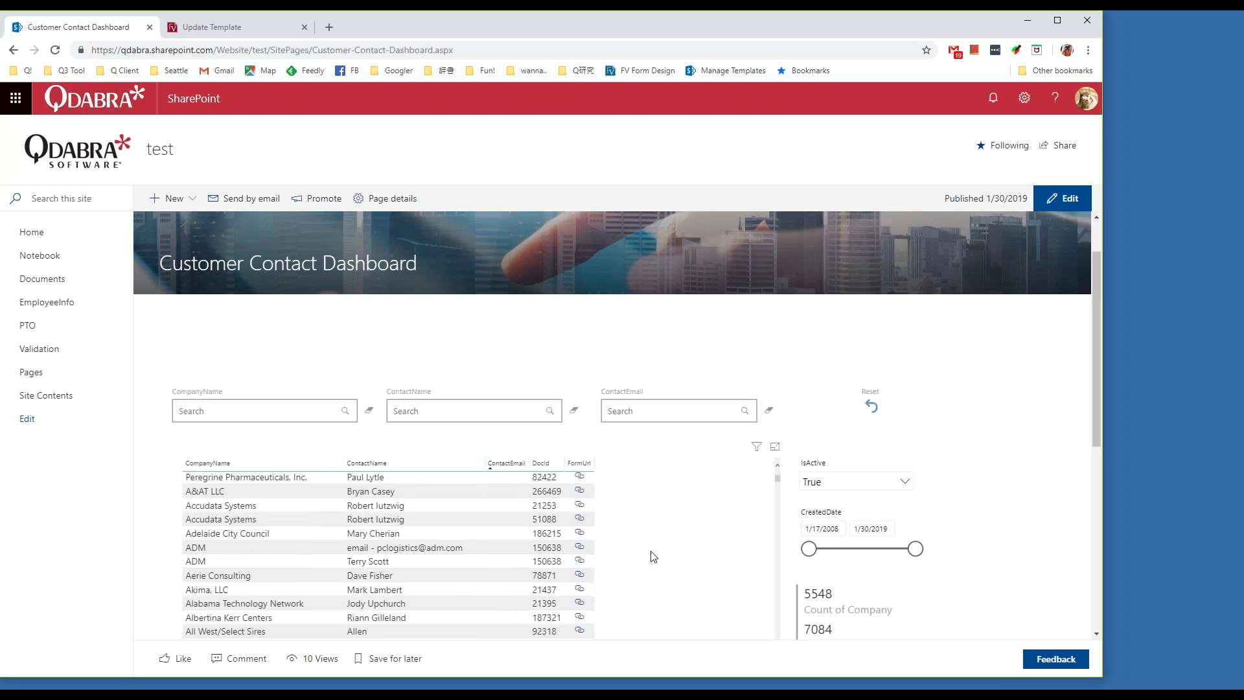
Filter the Customer Contact Dashboard table by the company name "sample".
left_click_drag(1099, 409, 1094, 461)
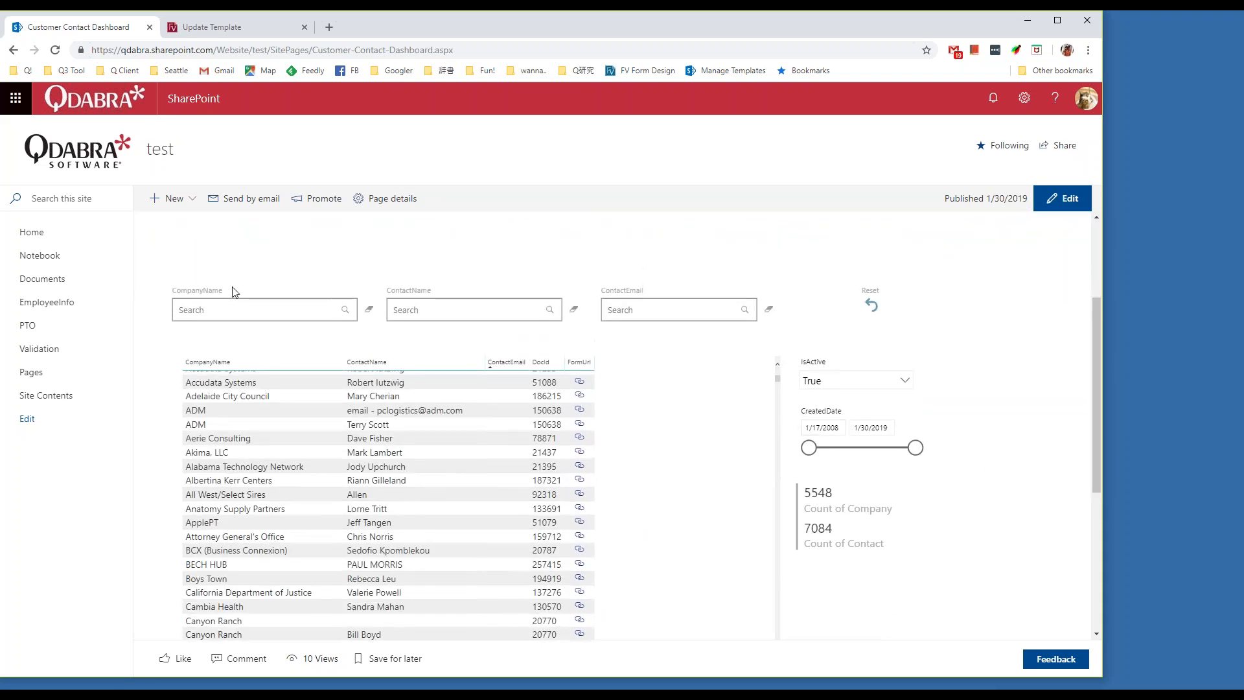
left_click(237, 307)
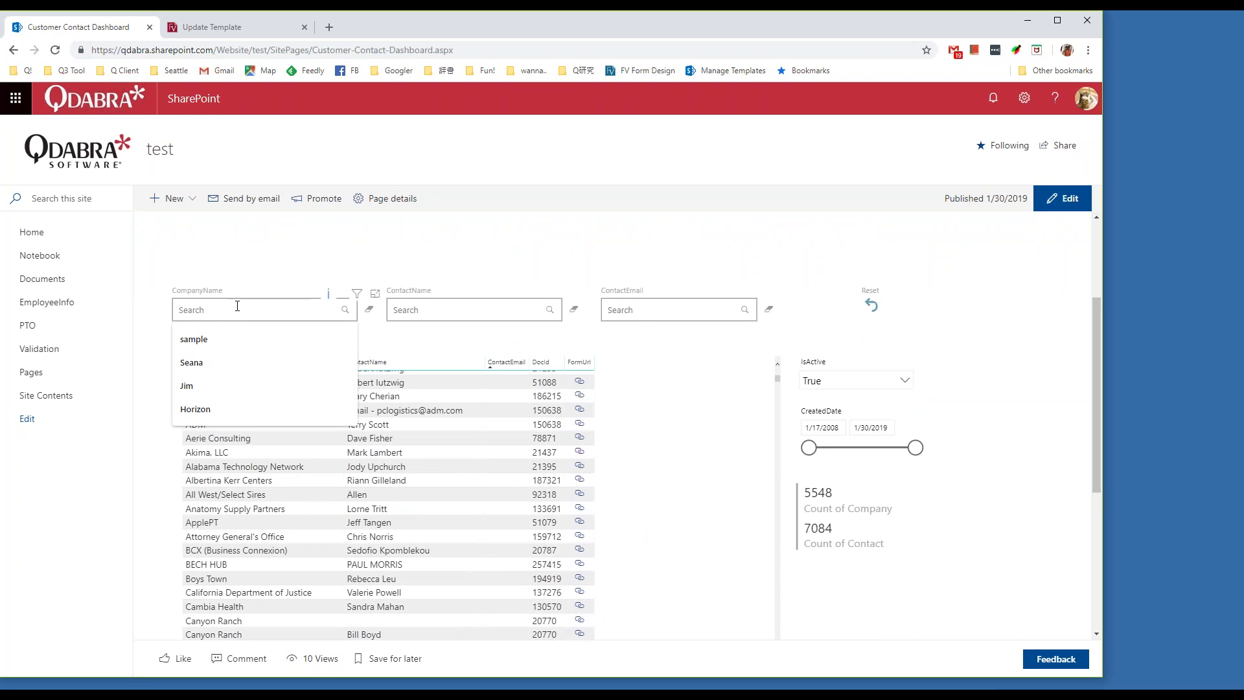
left_click(209, 340)
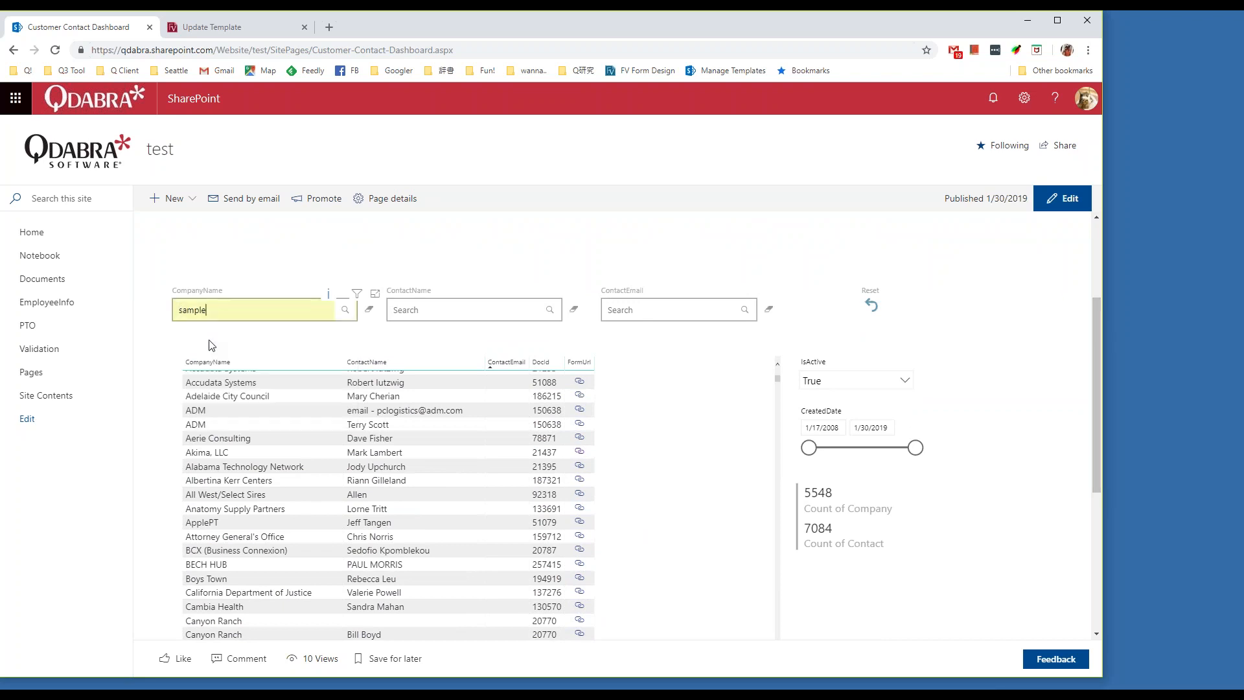
left_click(347, 311)
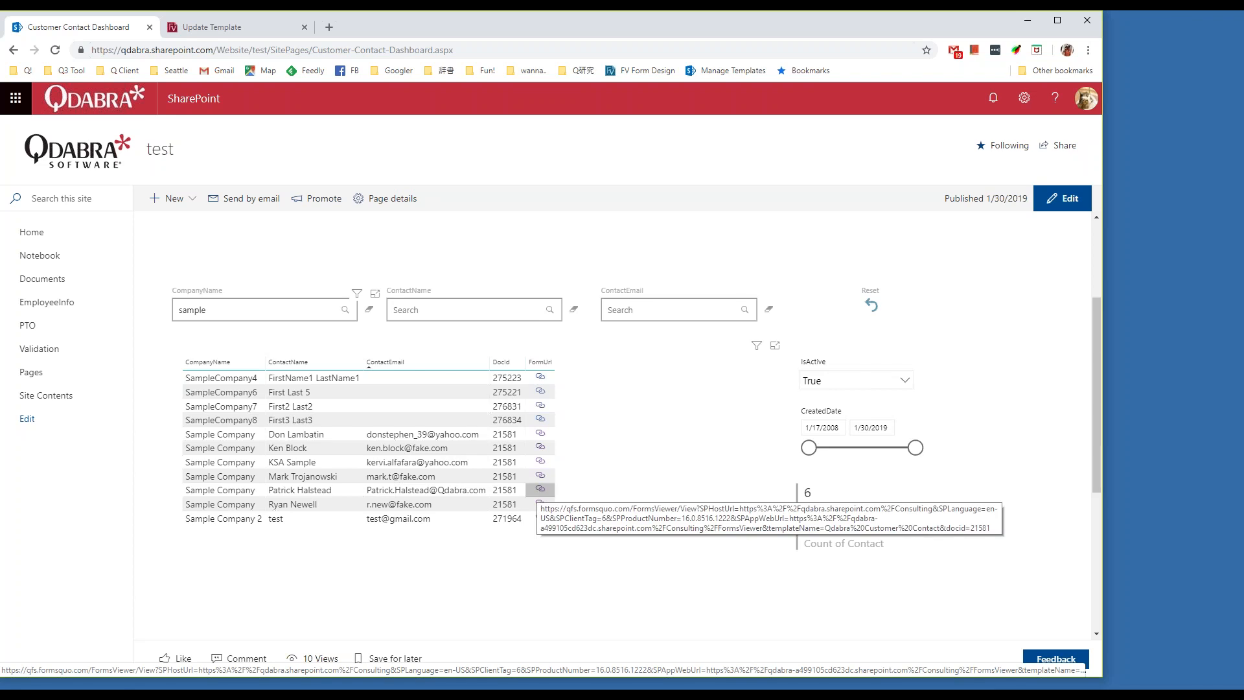
Open the form linked to a Sample Company contact, view its Contacts section, and close the form.
left_click(541, 493)
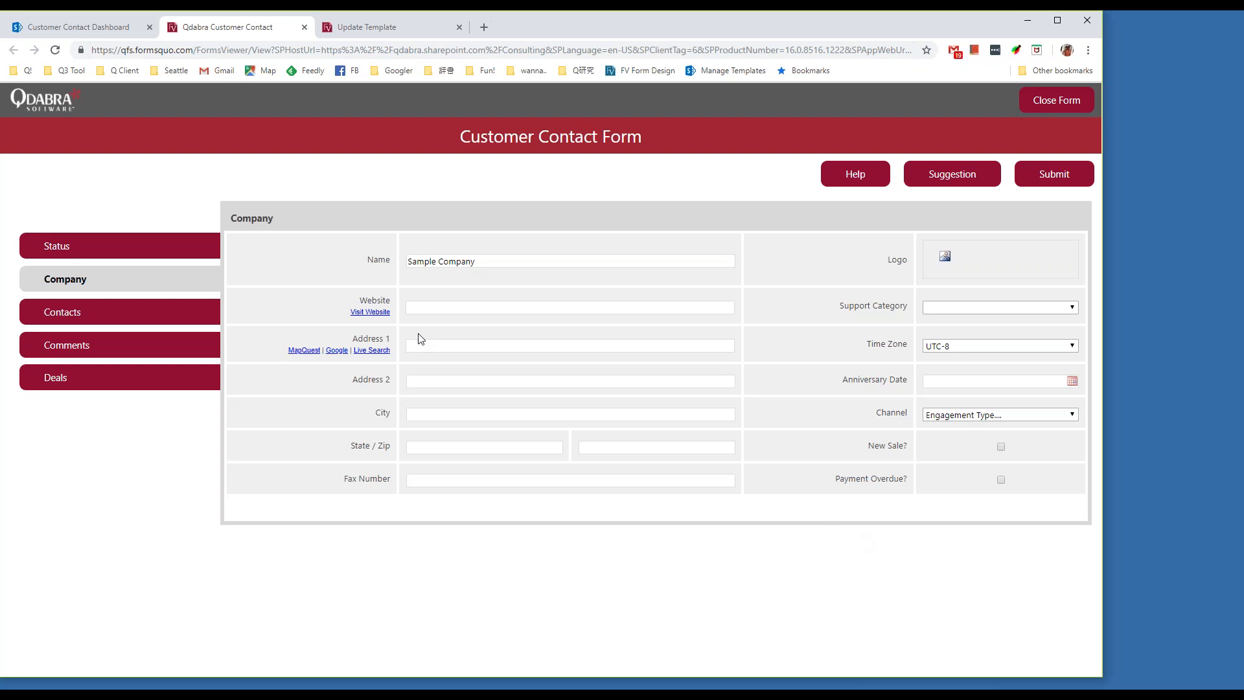
left_click(144, 319)
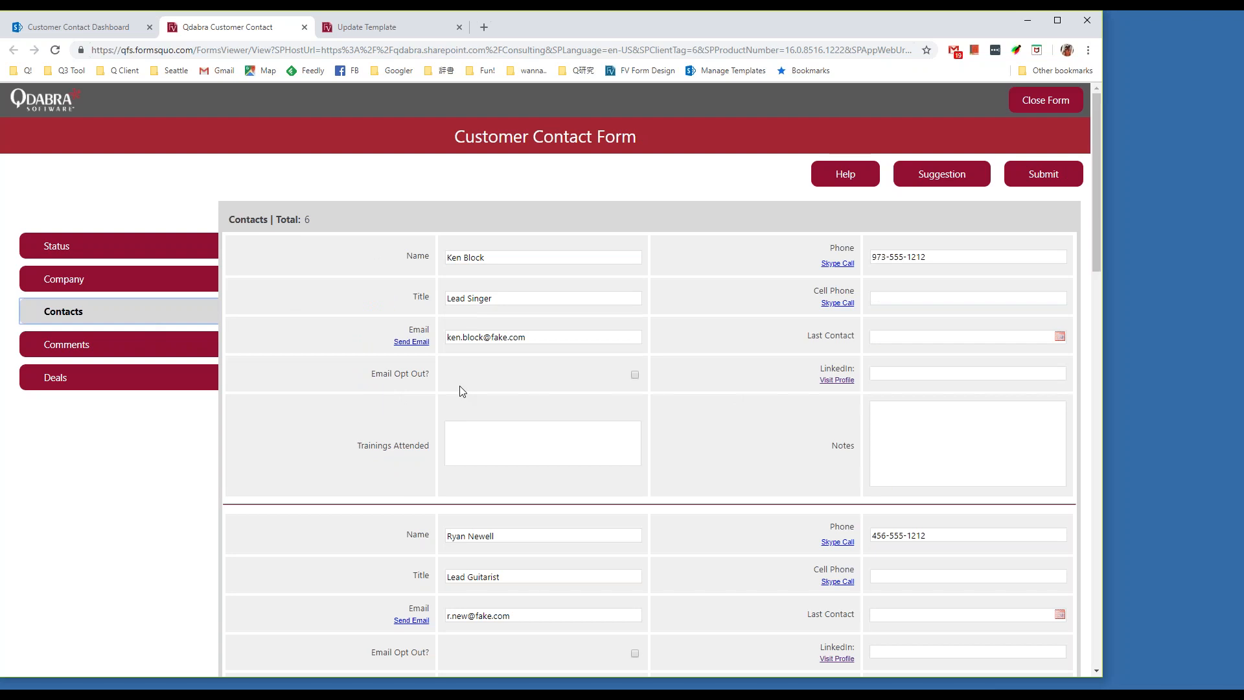
left_click(304, 28)
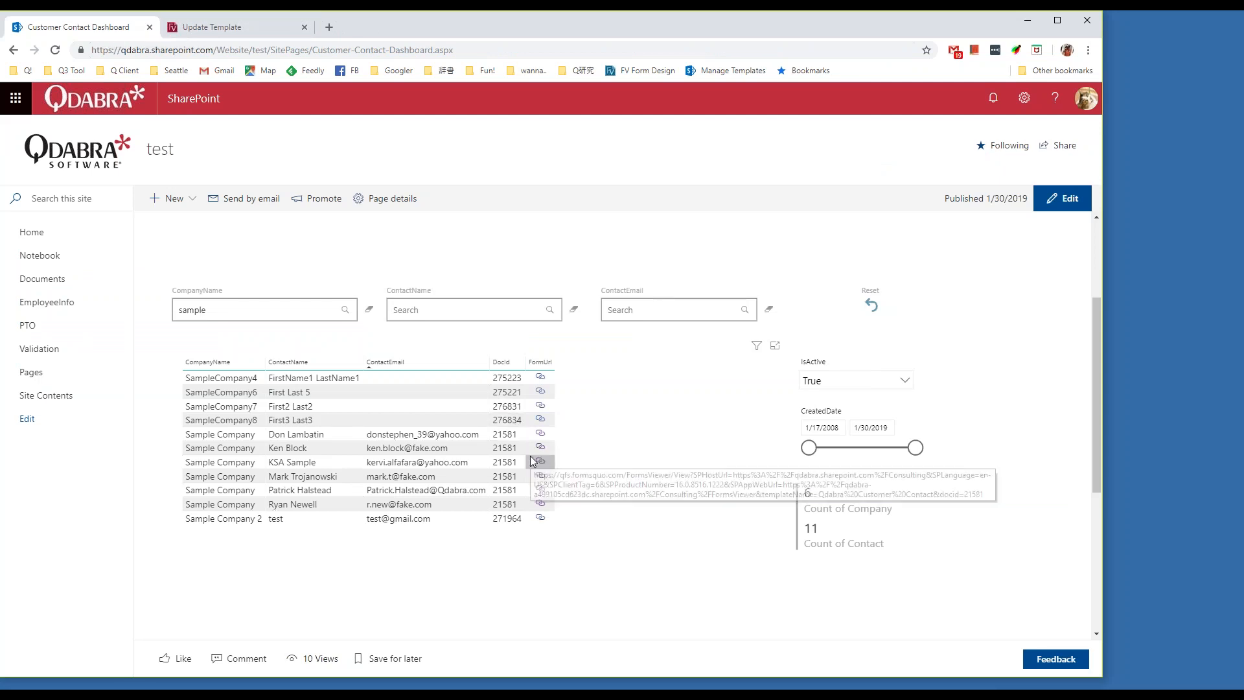
Filter the dashboard by a contact's first name, and clear both the company name and contact name filters.
left_click(447, 309)
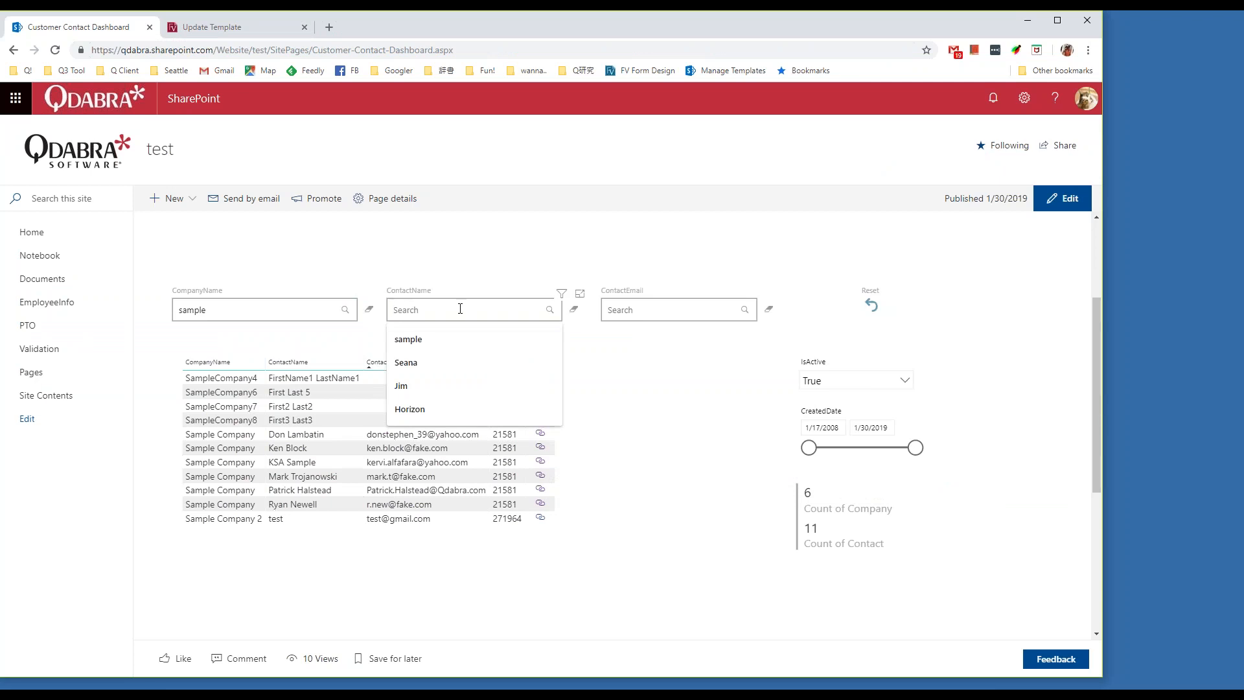
type("patrick")
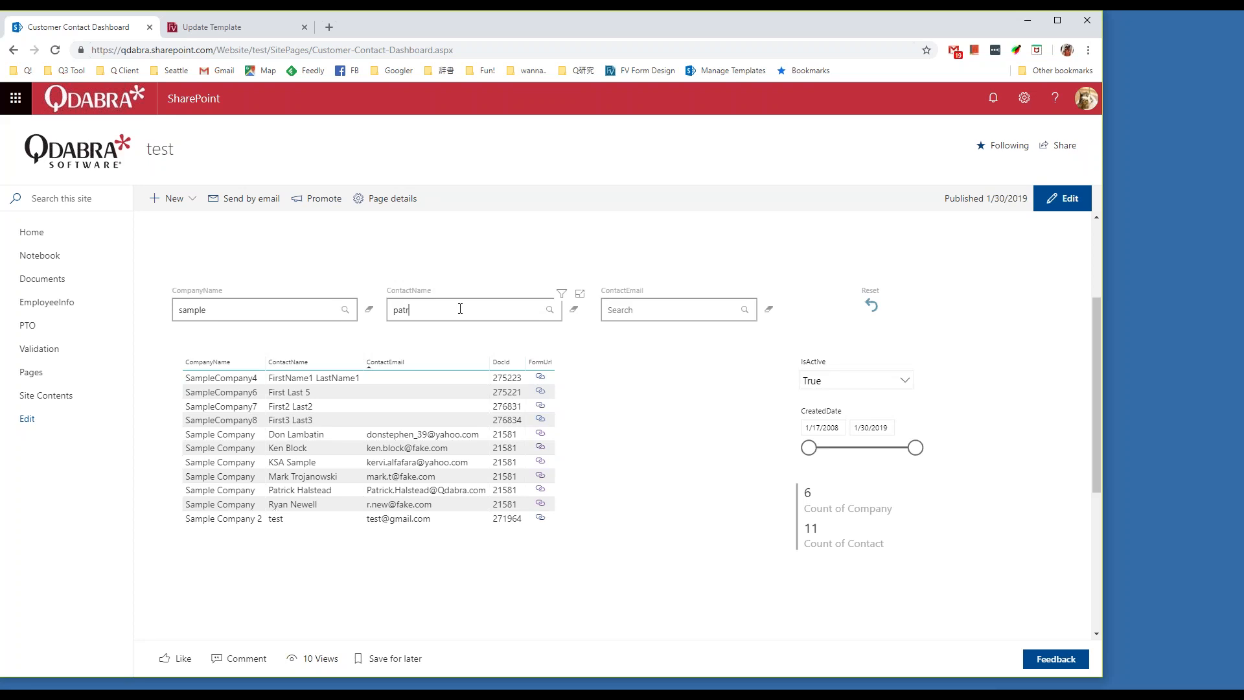
left_click(548, 314)
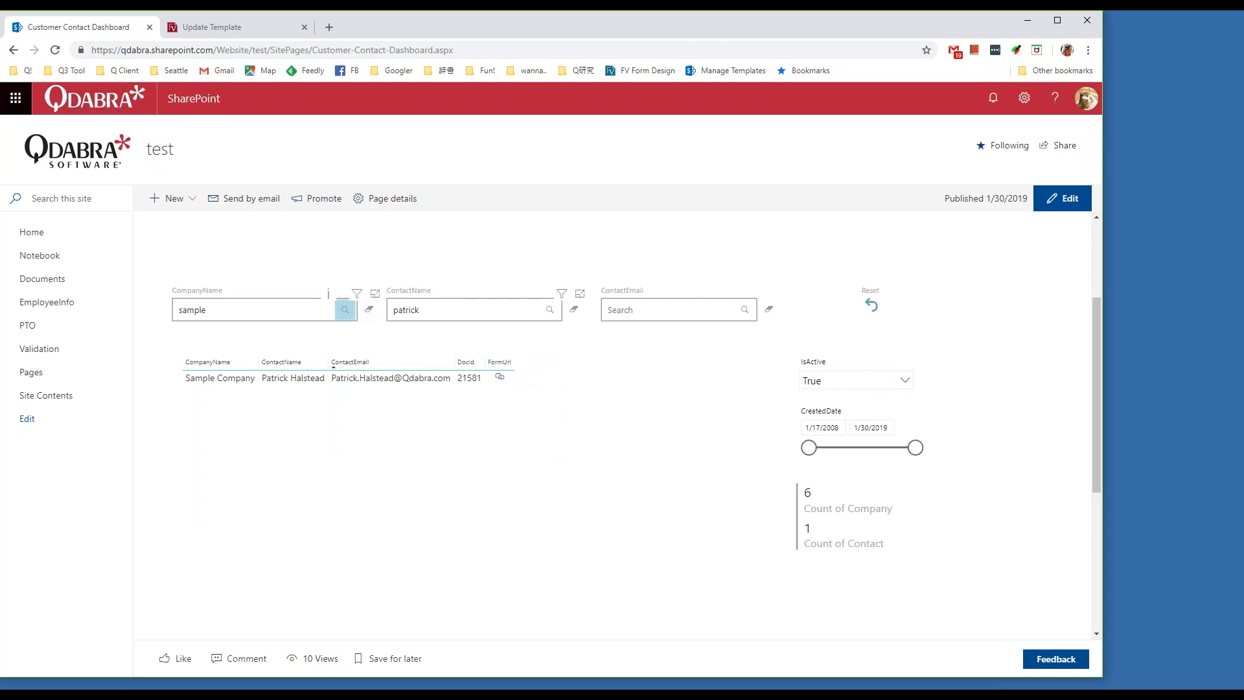
left_click(369, 310)
left_click(573, 310)
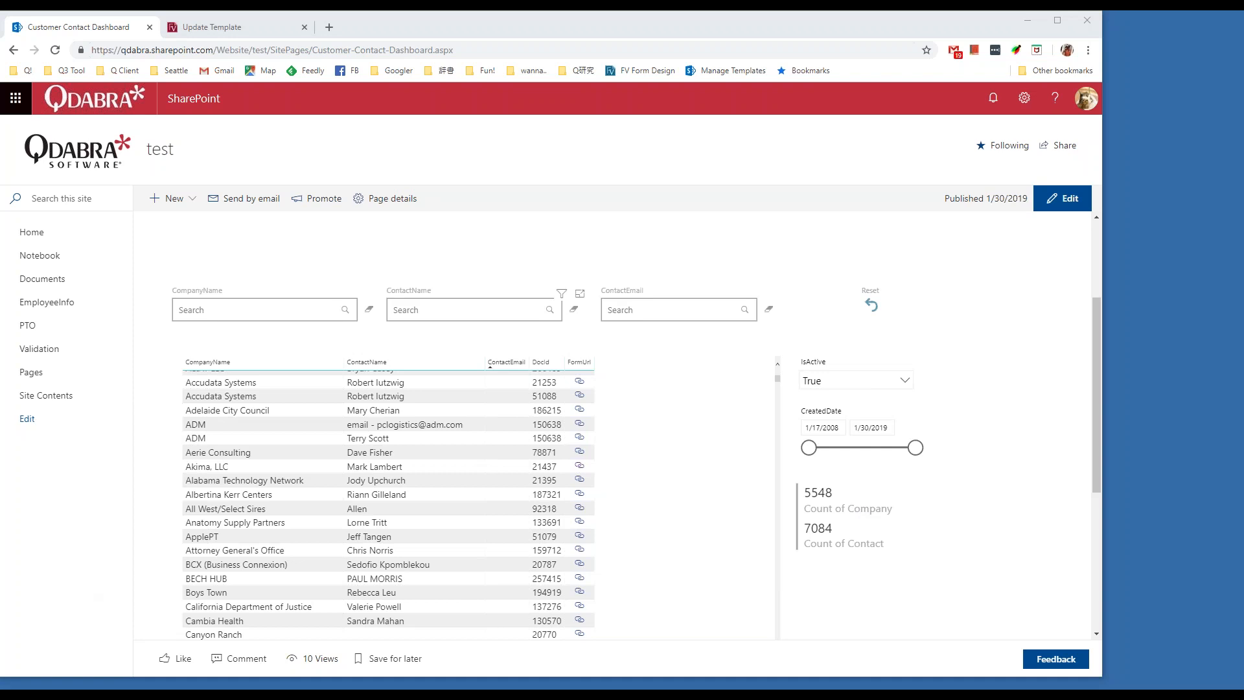
Open the Qdabra Customer Contact Dashboard form from its FormsViewer template page and search by Company for "sample".
left_click(213, 30)
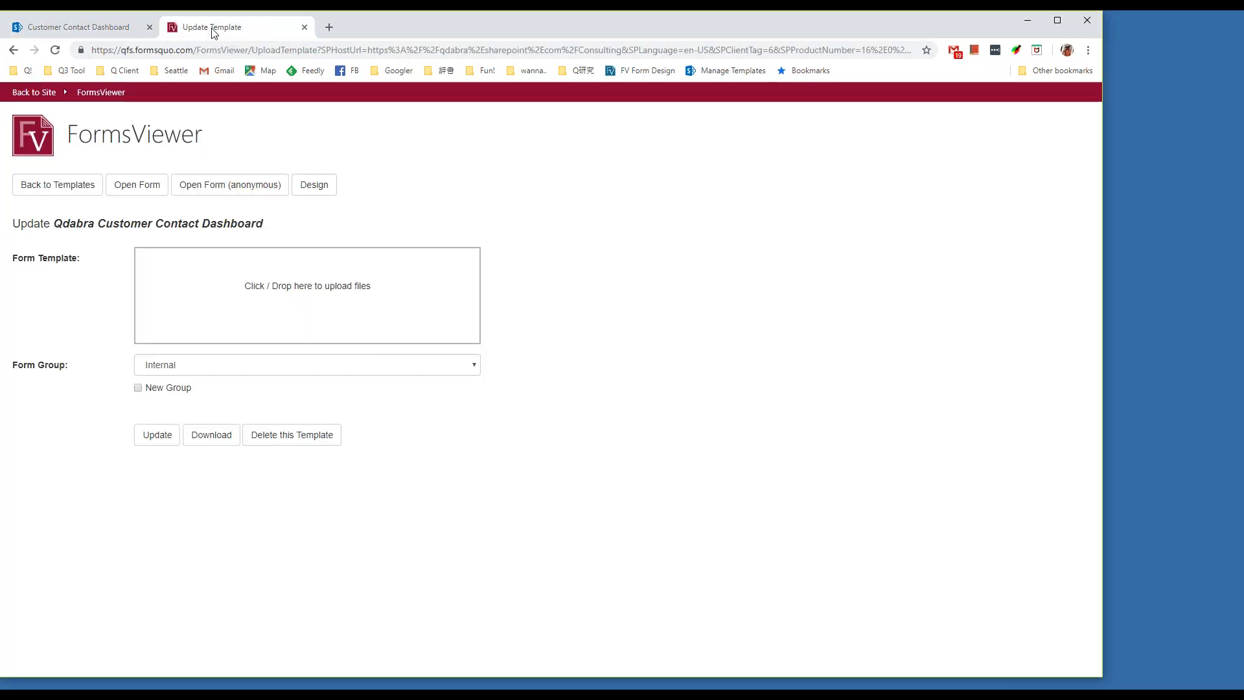
left_click(131, 188)
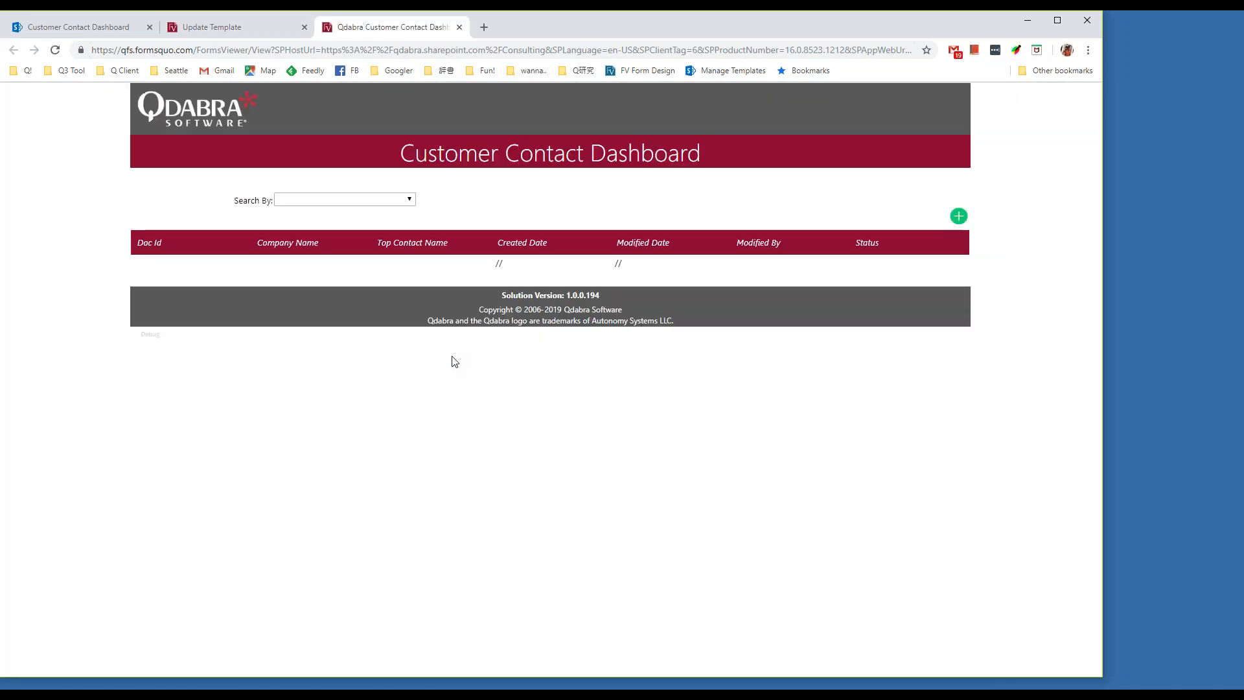
left_click(397, 199)
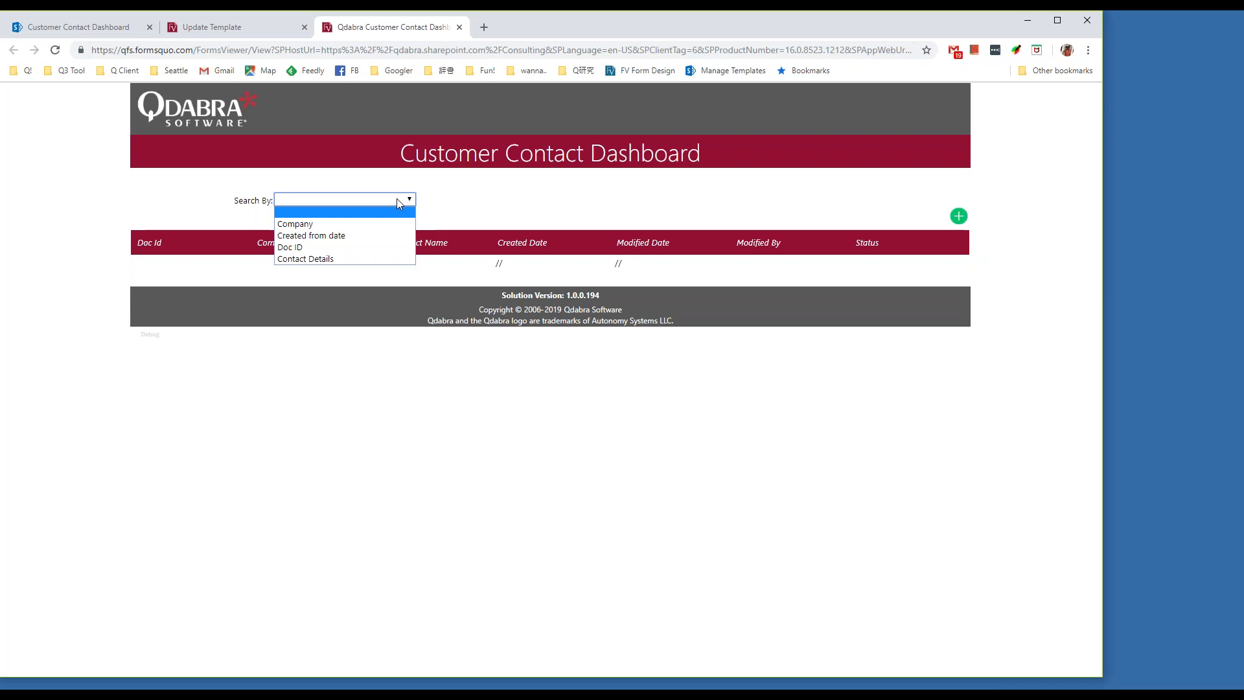
left_click(357, 227)
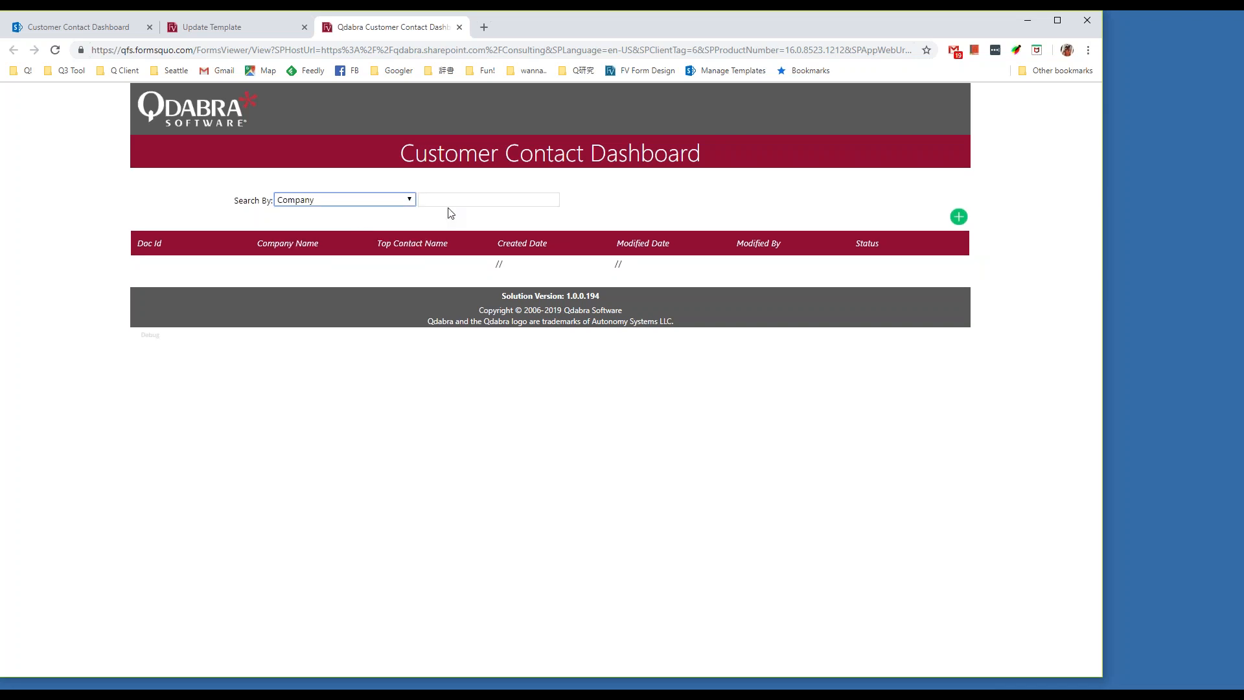
left_click(476, 202)
type("sample")
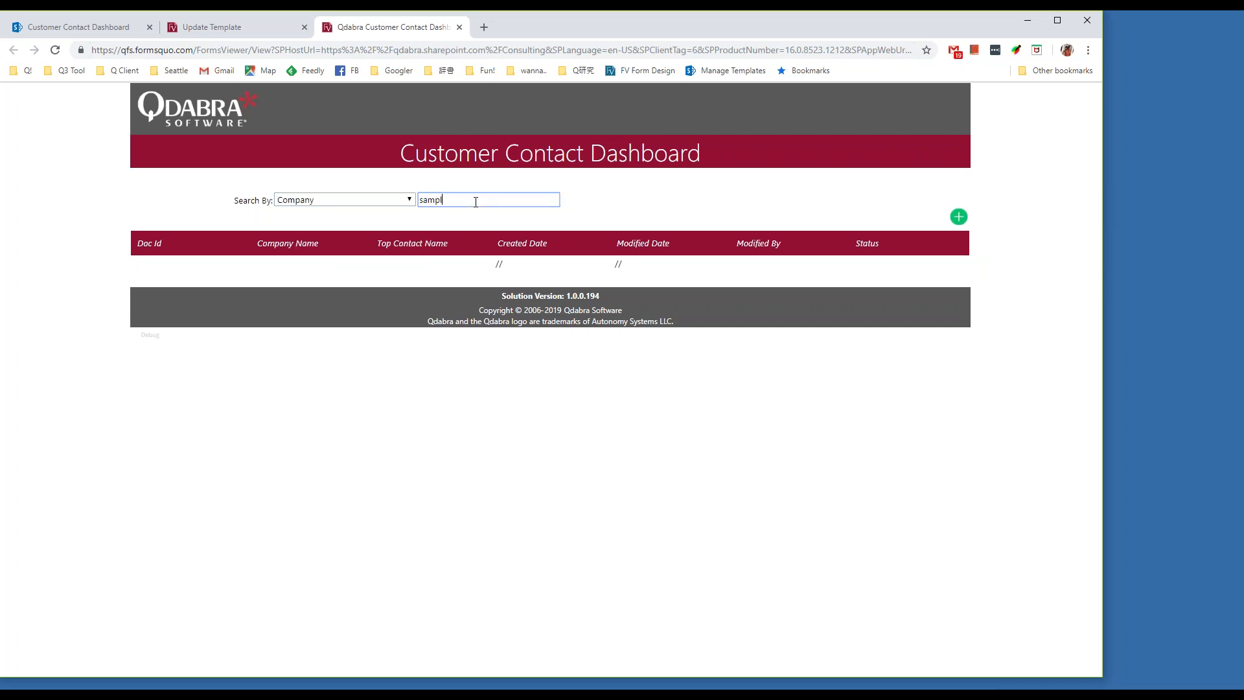
key("Return")
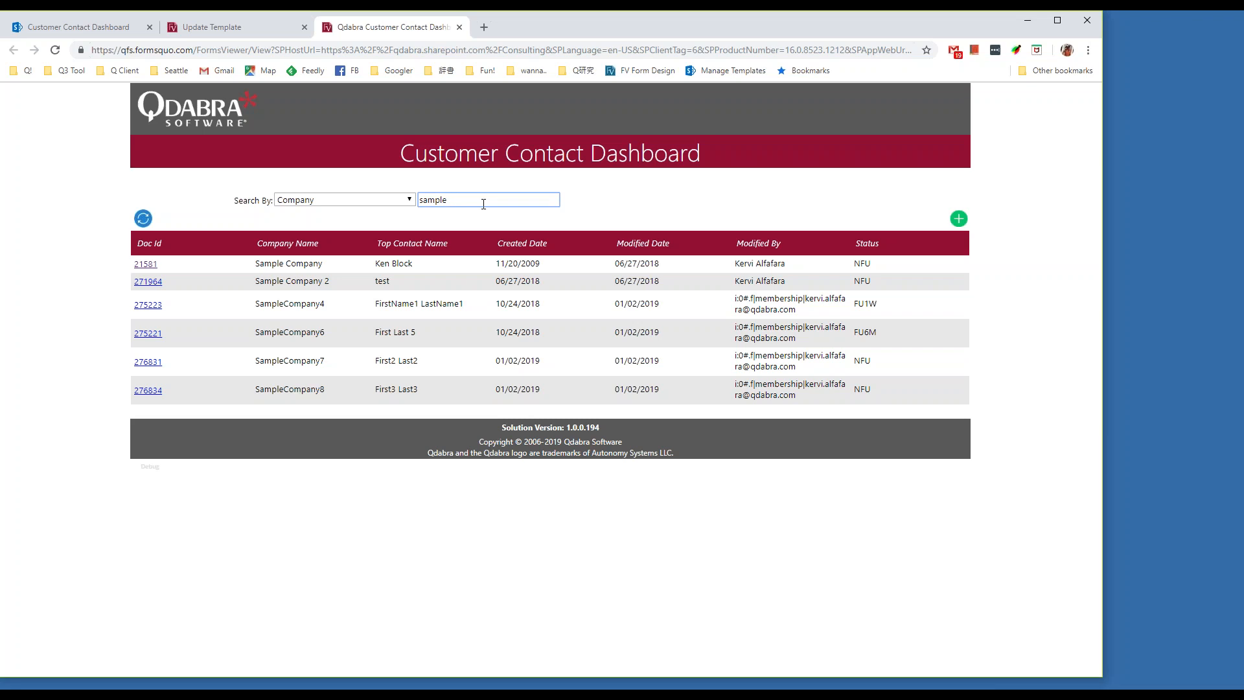
Minimize the browser and return to the Demo slide of the PowerPoint presentation.
left_click(1184, 239)
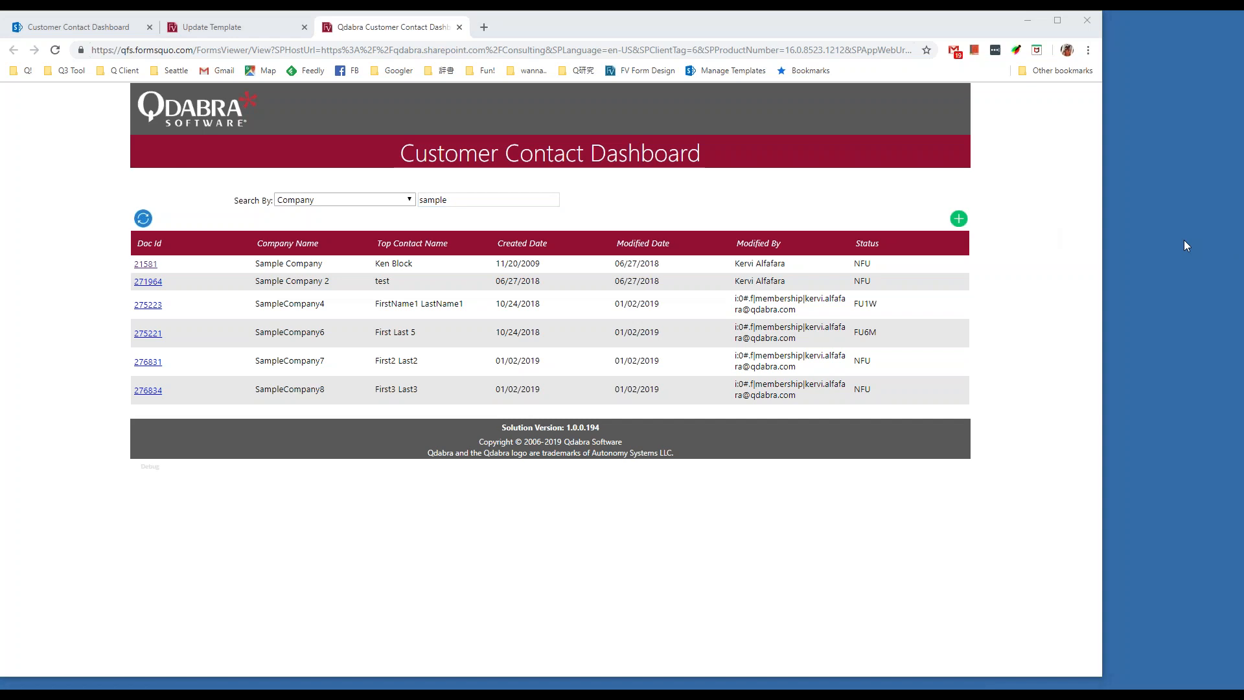
left_click(1027, 20)
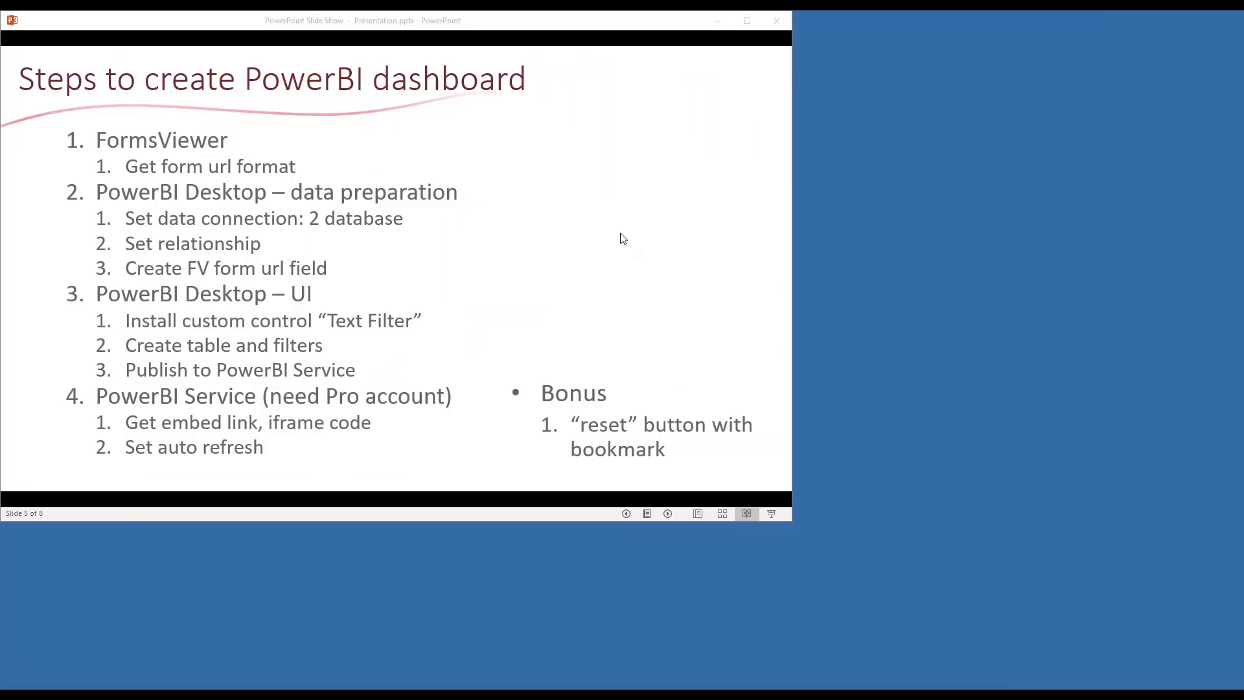
key("Left")
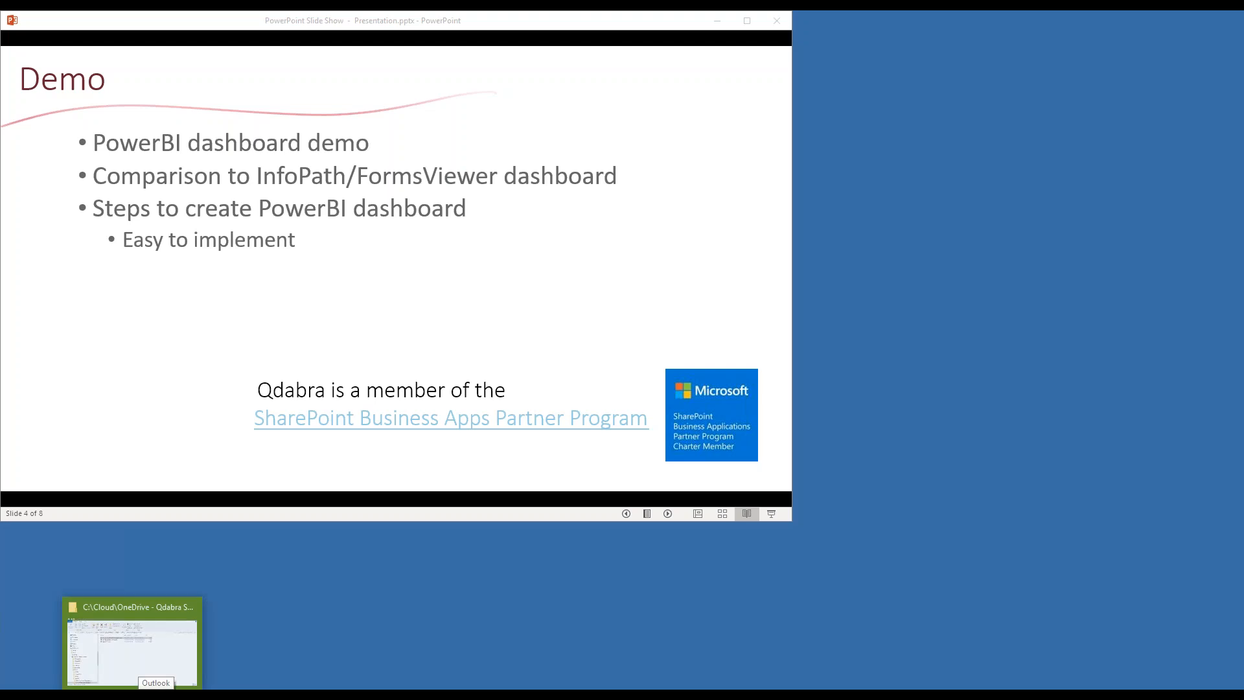
Launch Power BI Desktop and bring its blank report window to the front.
key("super")
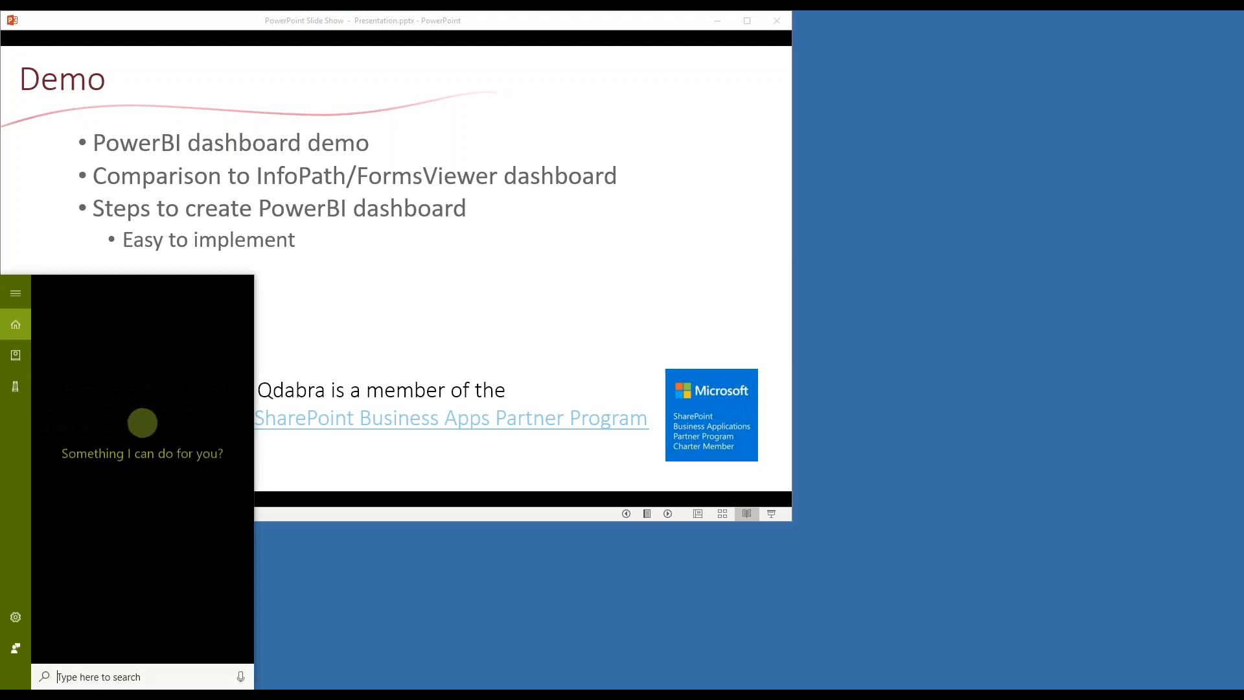
type("powerbi")
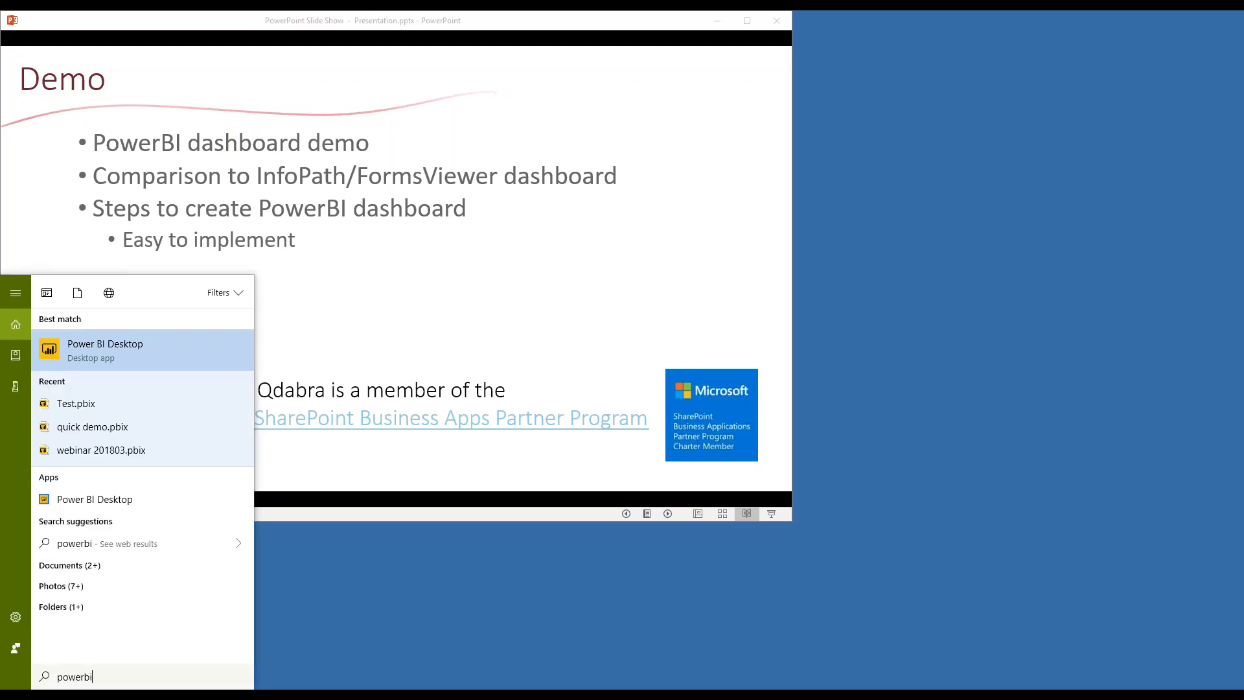
left_click(140, 355)
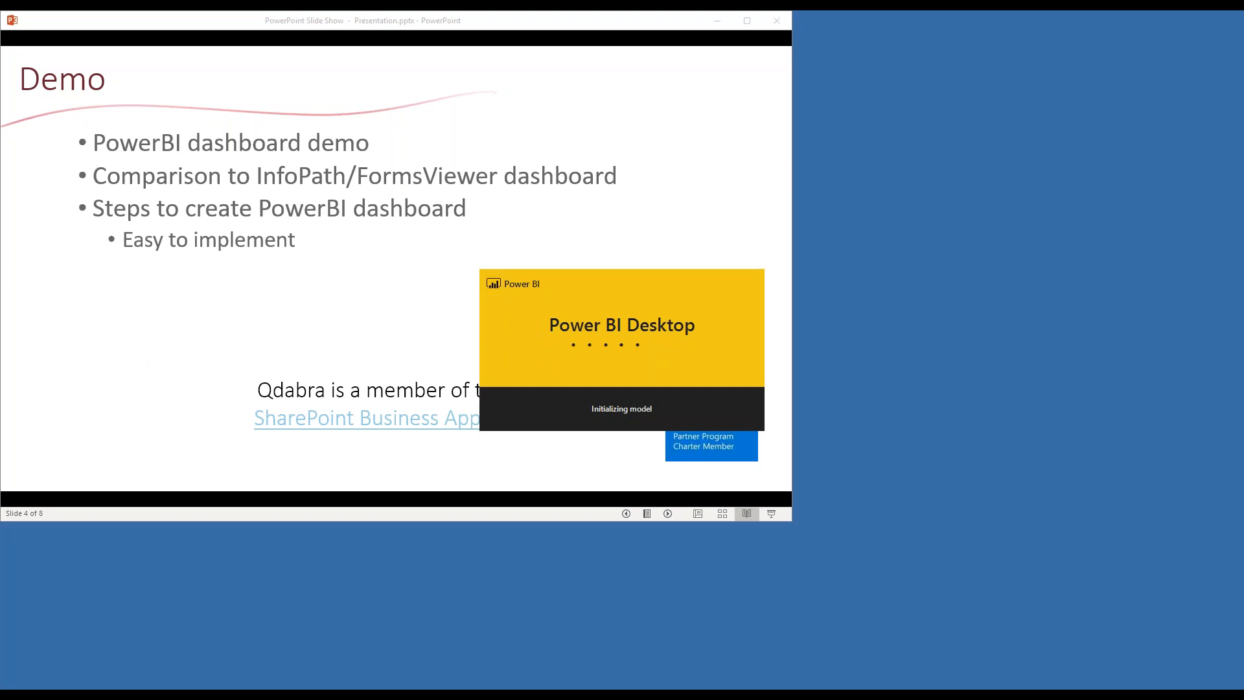
left_click(139, 344)
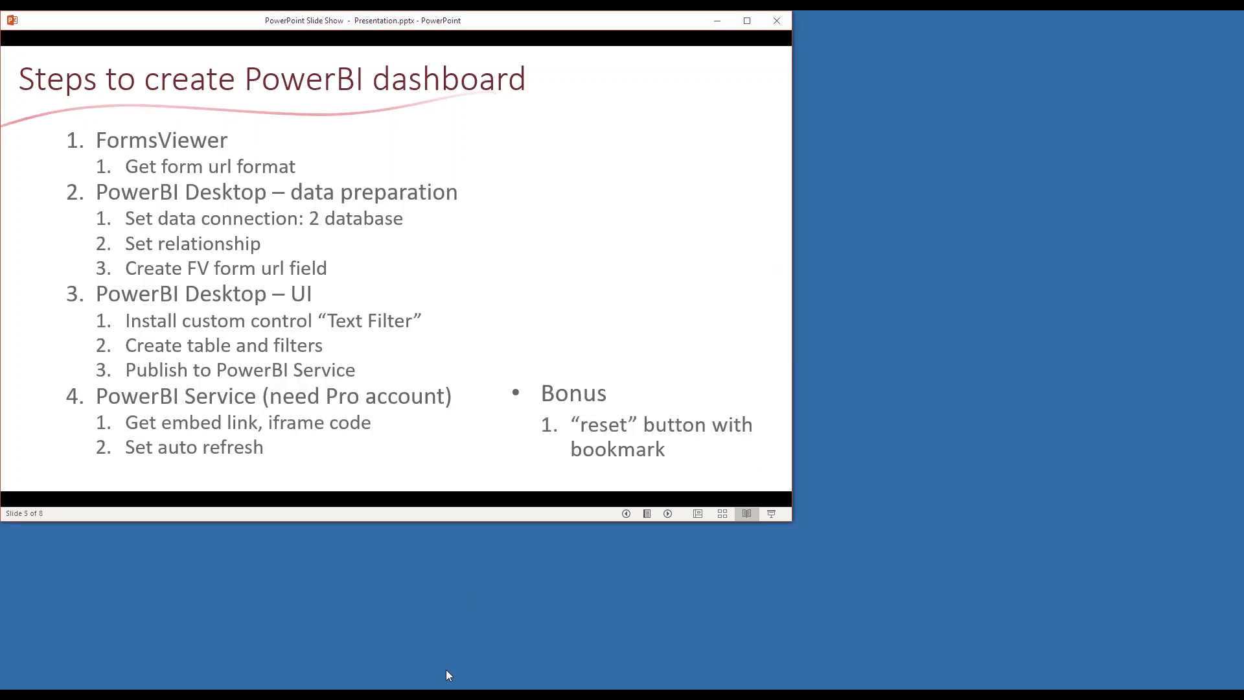
left_click(324, 695)
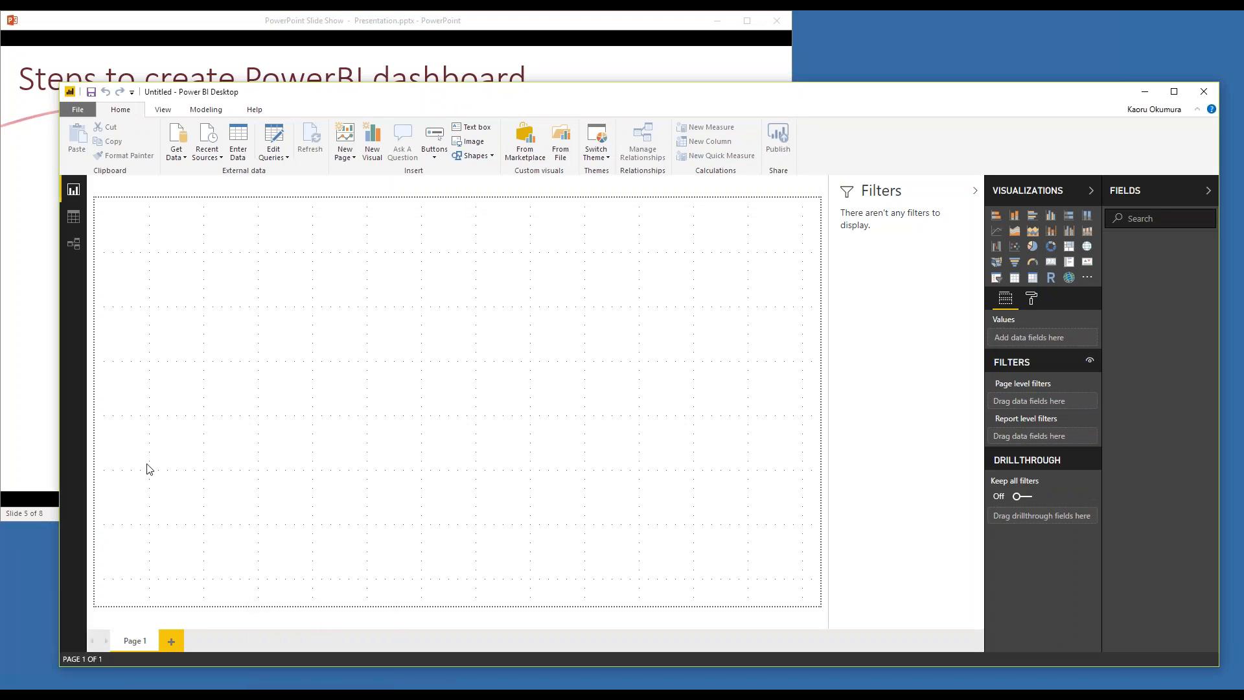
Connect to the SQL Server database FBDB_Qdabra on sql-prod-03.autonomysystems.local in DirectQuery mode.
left_click(178, 141)
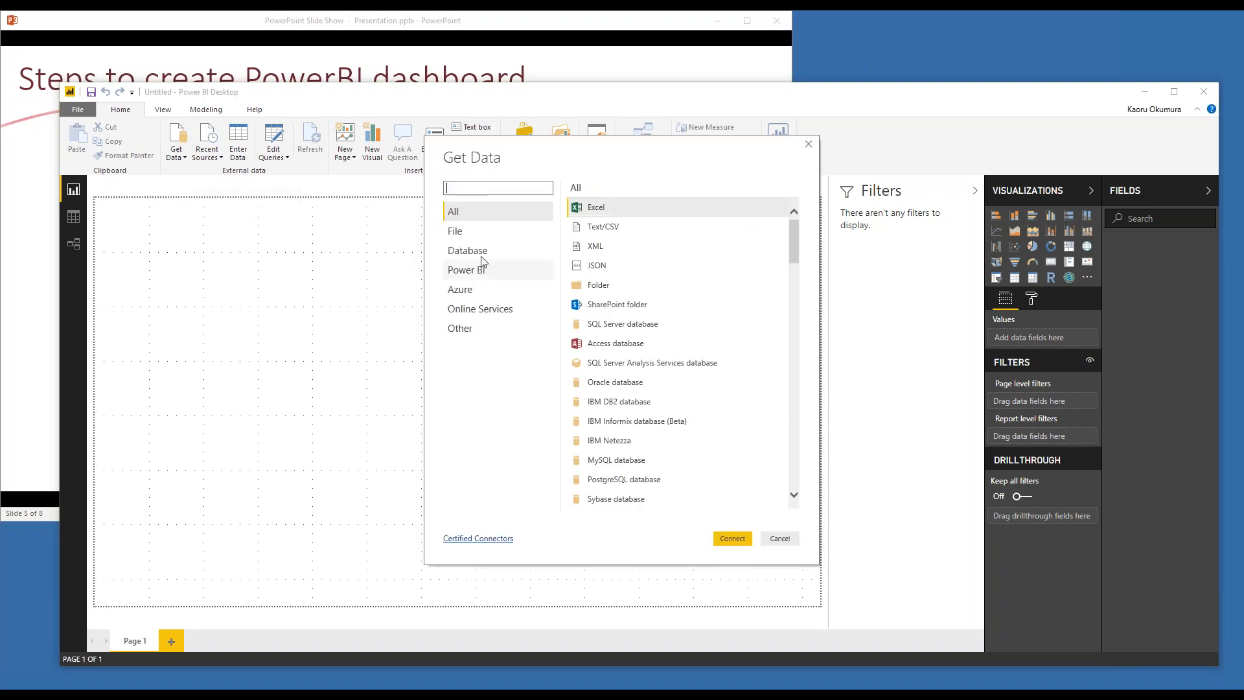
left_click(482, 254)
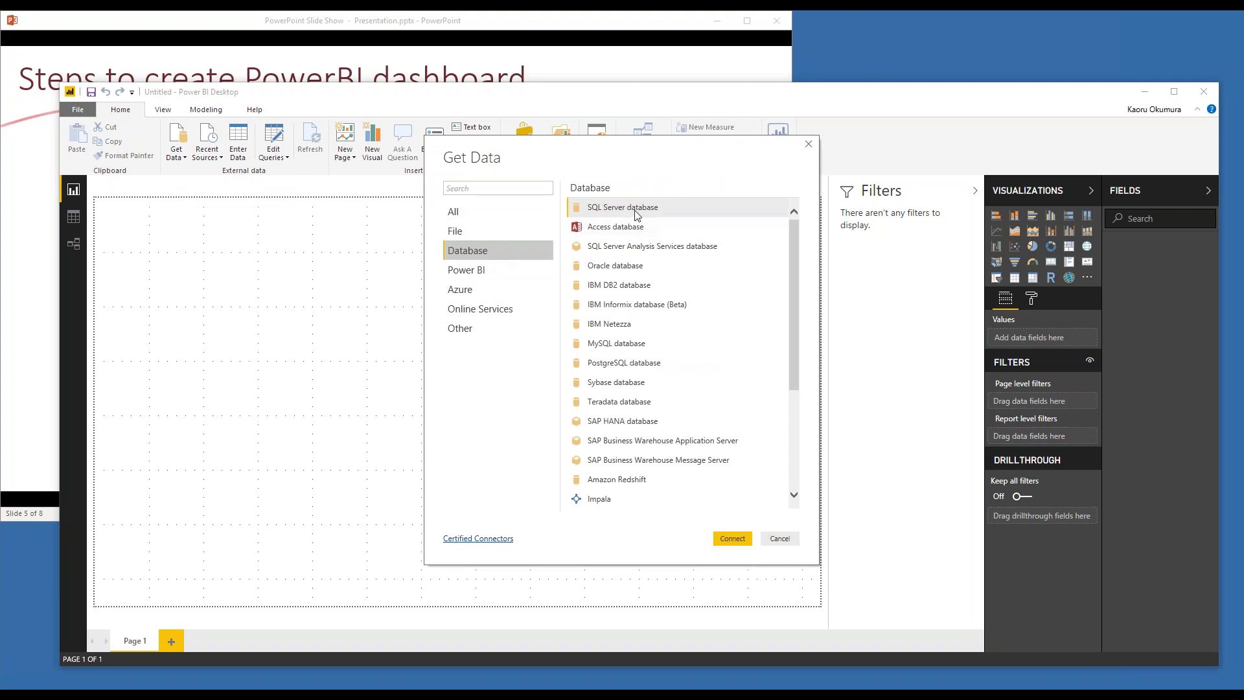
left_click(735, 541)
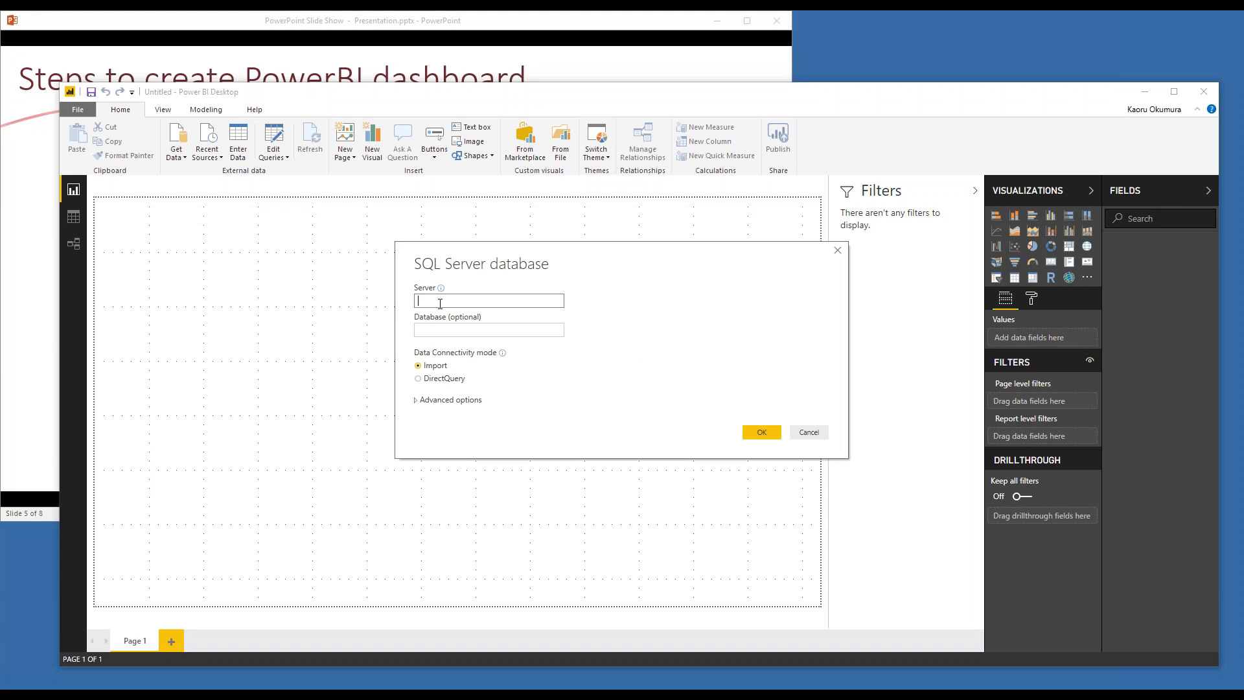
type("sql-prod-03.autonomysystems.local")
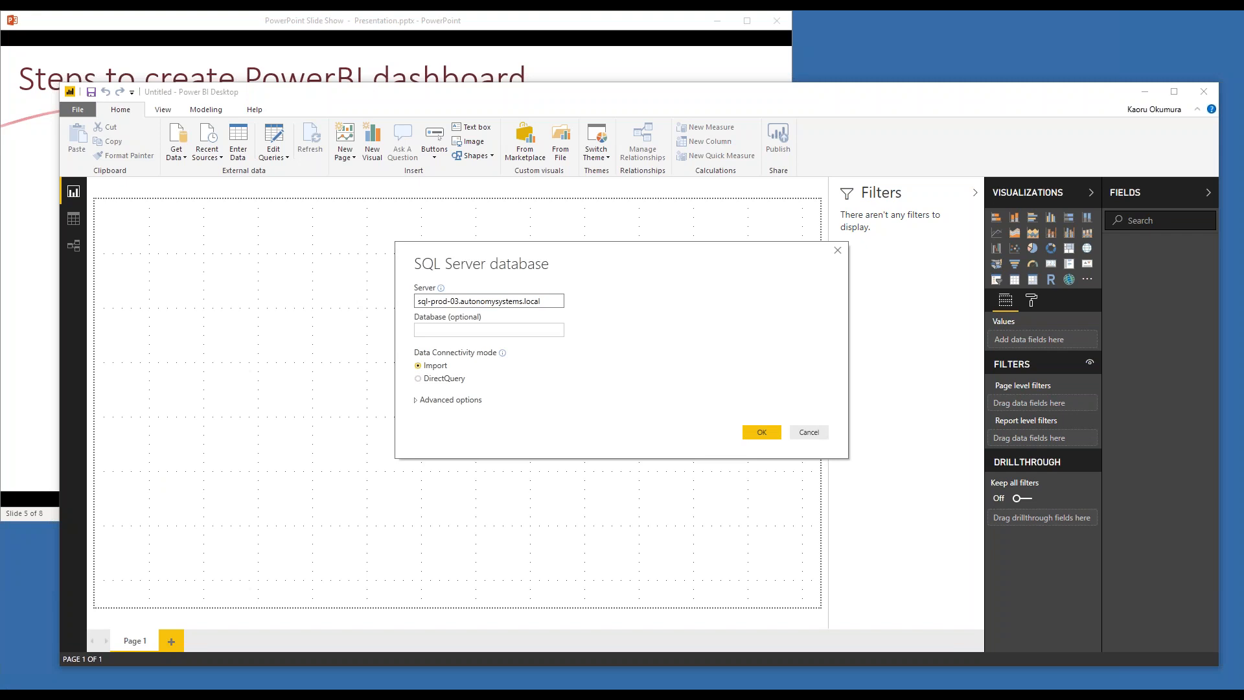
left_click(491, 332)
type("FBDB_Qdabra")
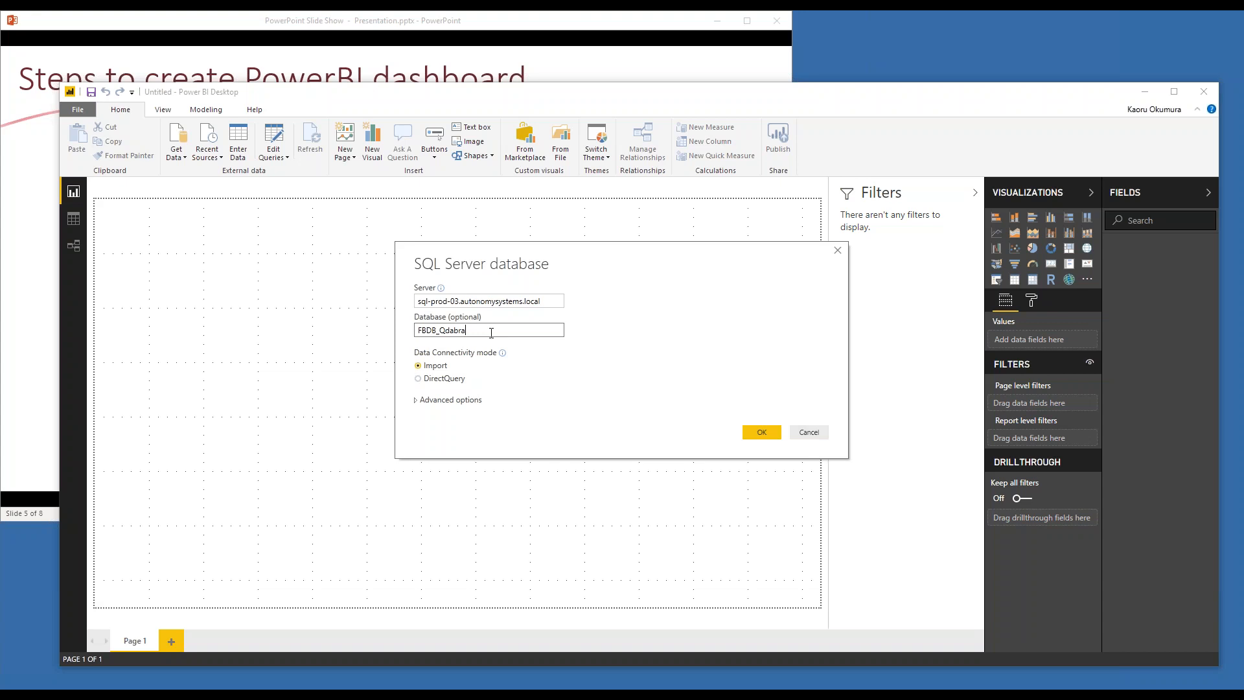
left_click(418, 379)
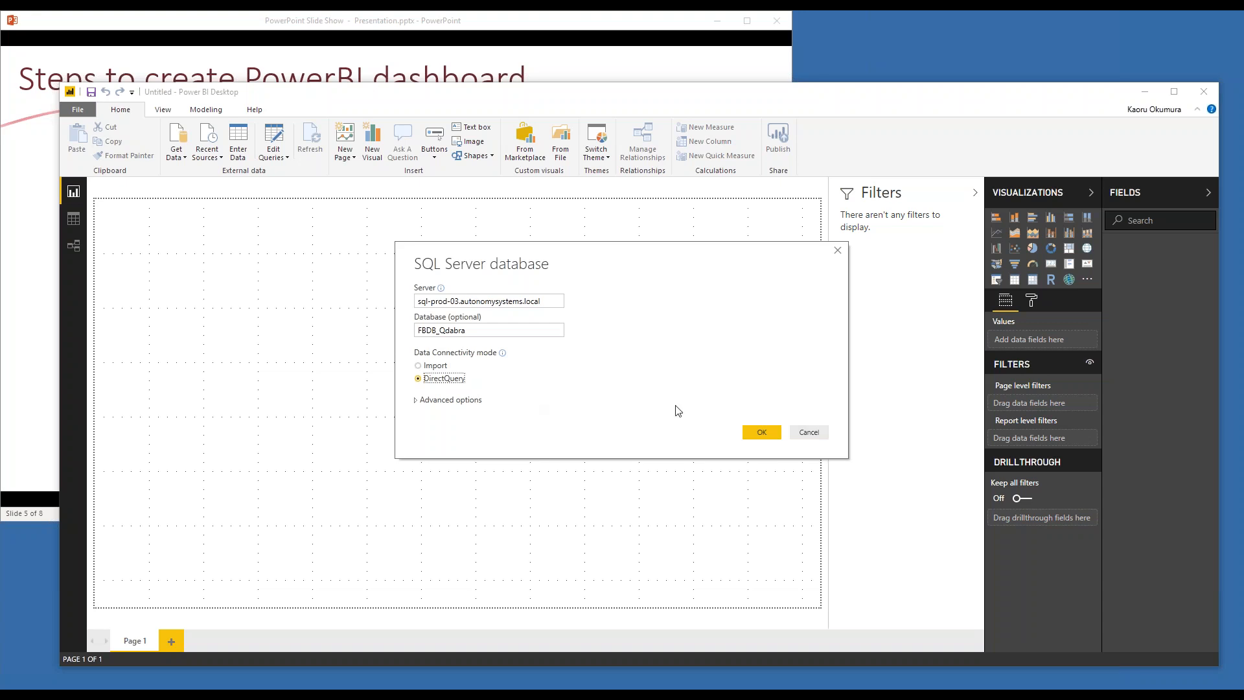
left_click(762, 434)
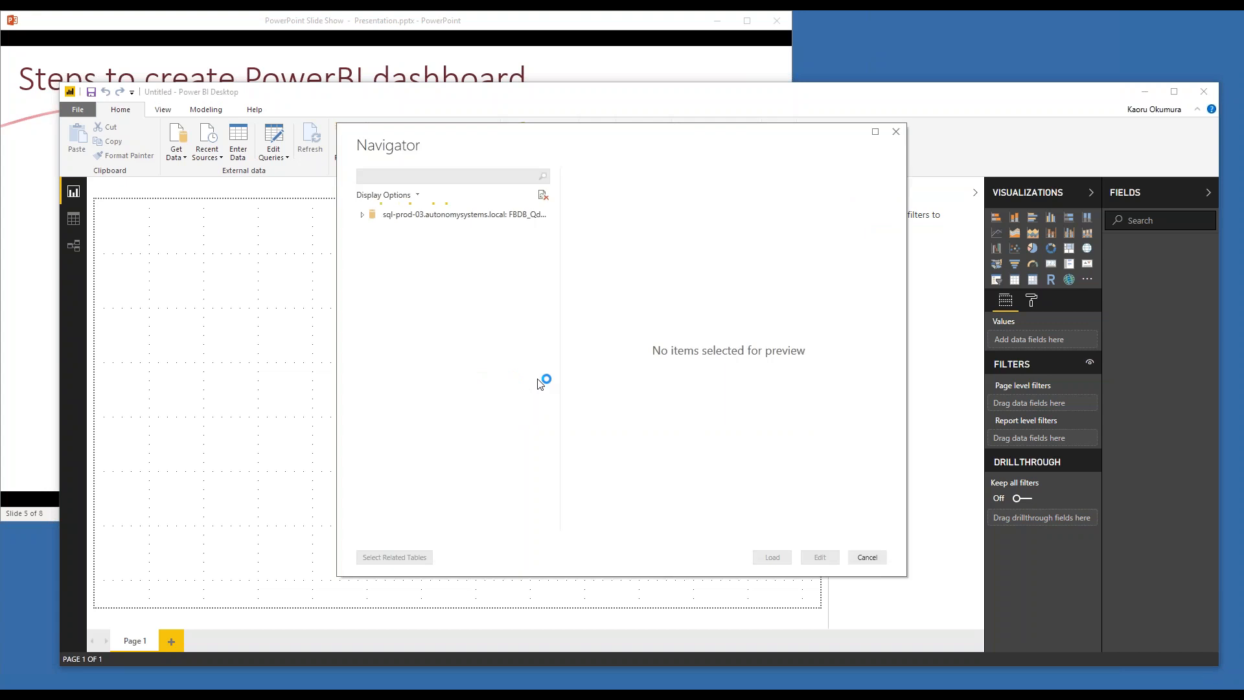
Select the Company and CompanyContact tables and open them for editing in Power Query Editor.
scroll(543, 255, "down", 1)
left_click_drag(543, 256, 548, 417)
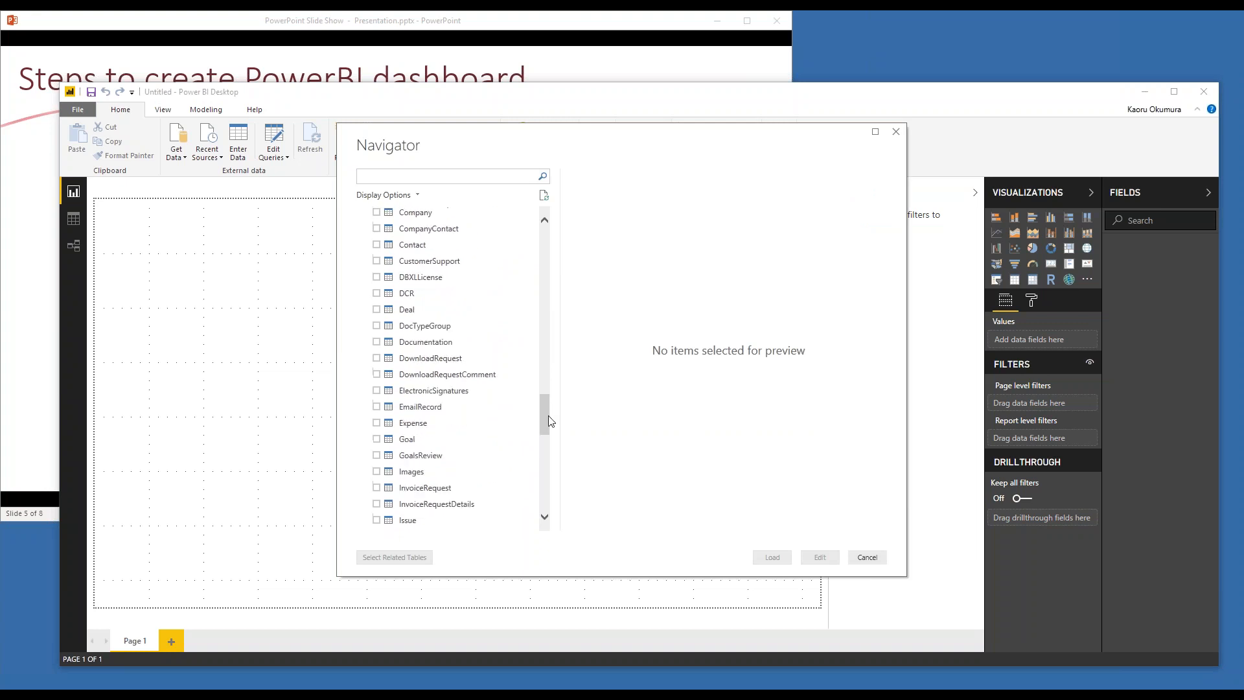
left_click(377, 213)
left_click(376, 232)
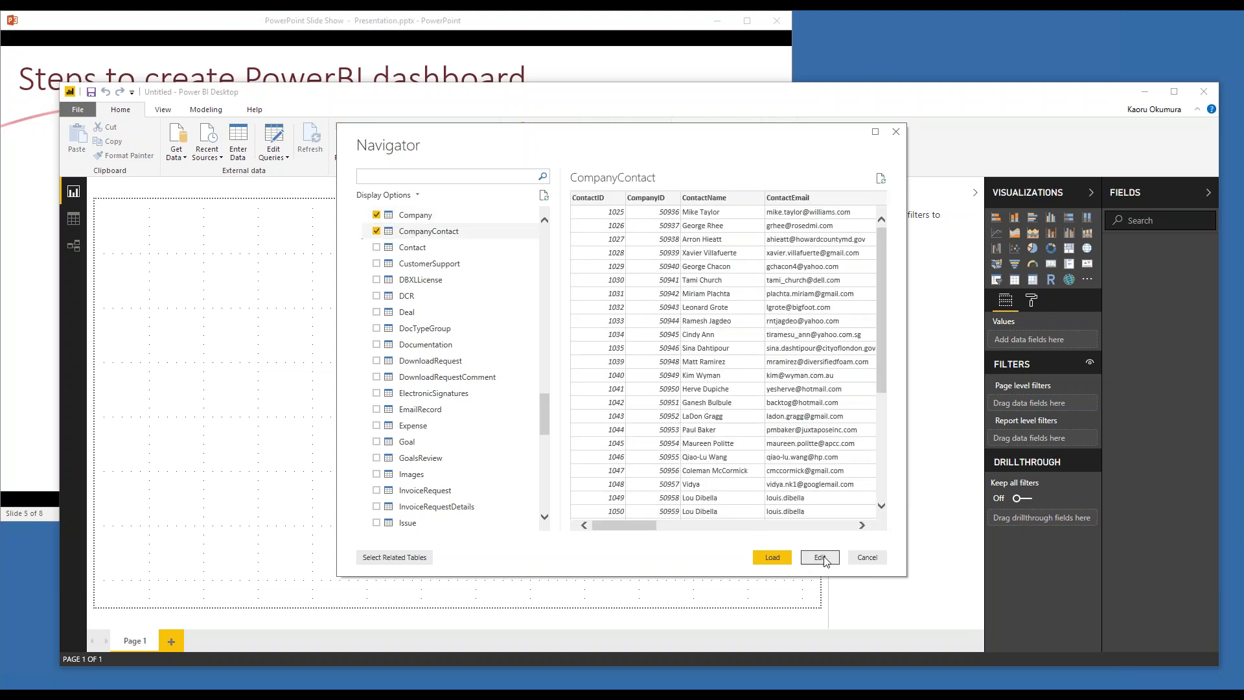
left_click(820, 557)
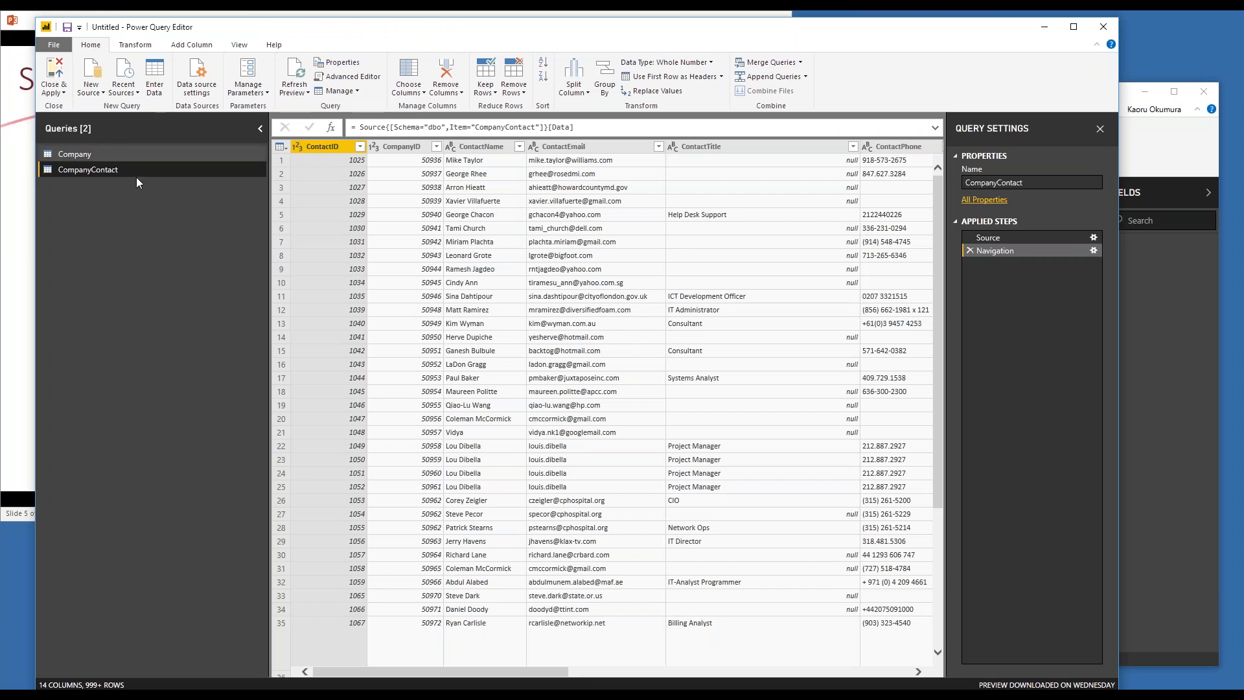
Change the data type of the ContactID and CompanyID columns in the CompanyContact query to Text.
left_click(297, 146)
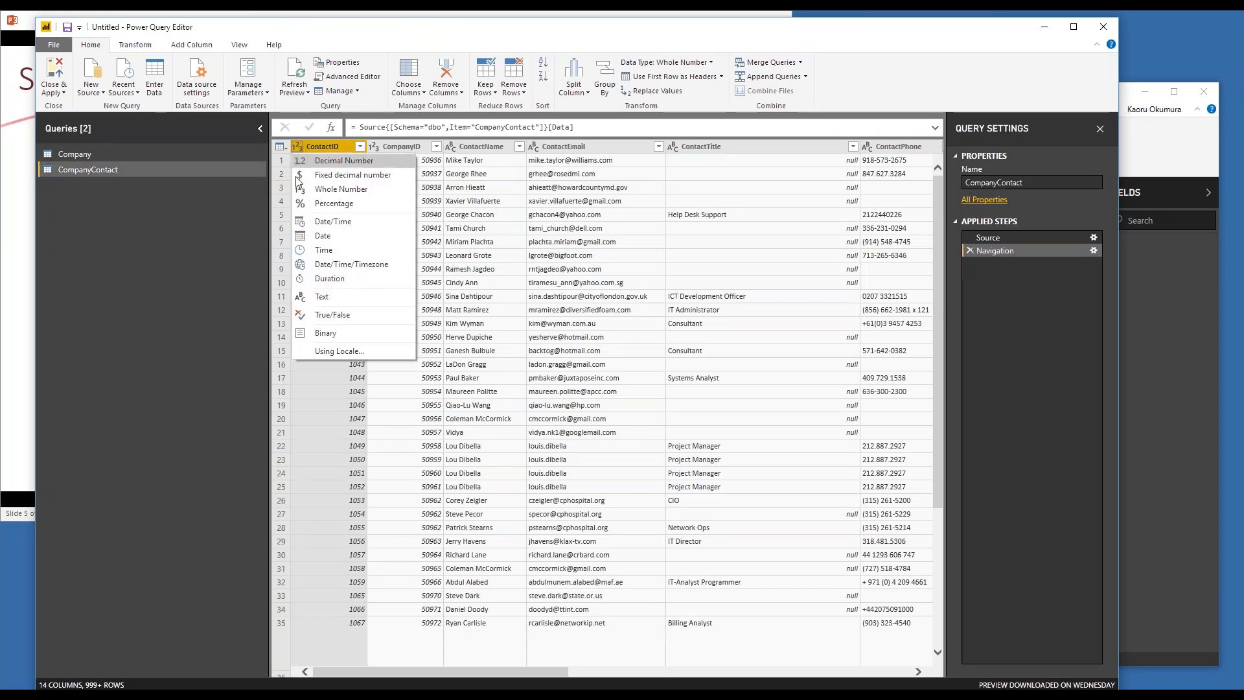
left_click(323, 300)
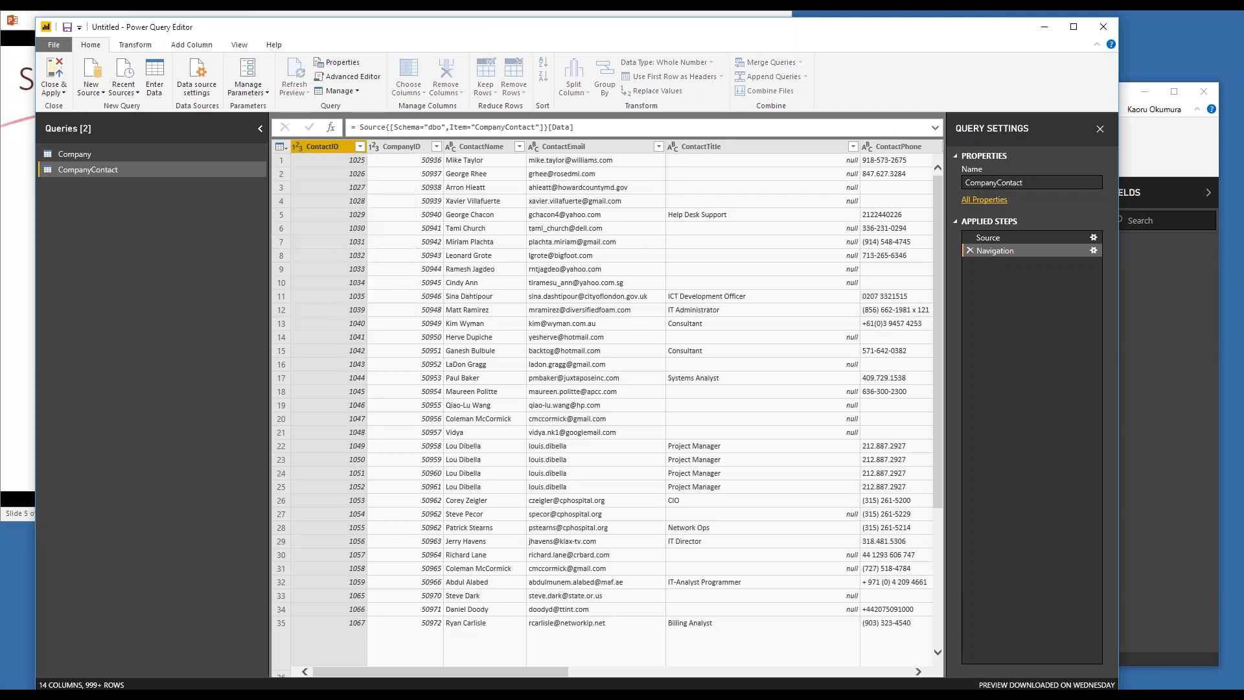
left_click(374, 146)
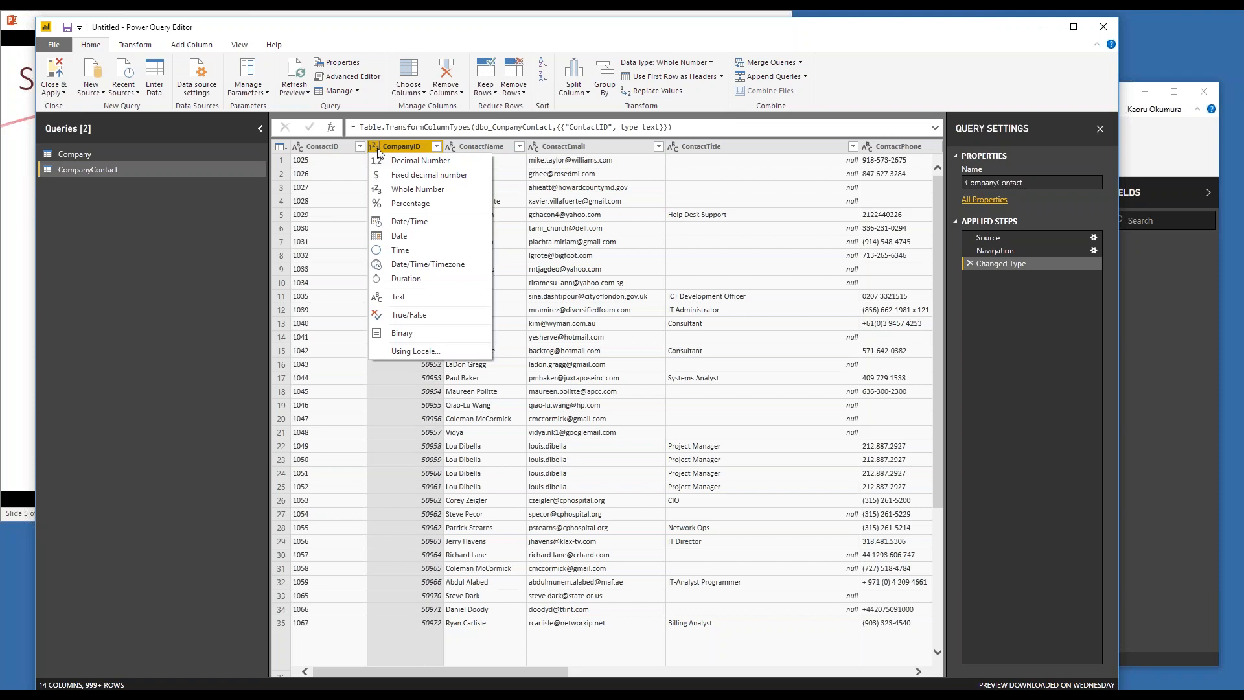
left_click(397, 298)
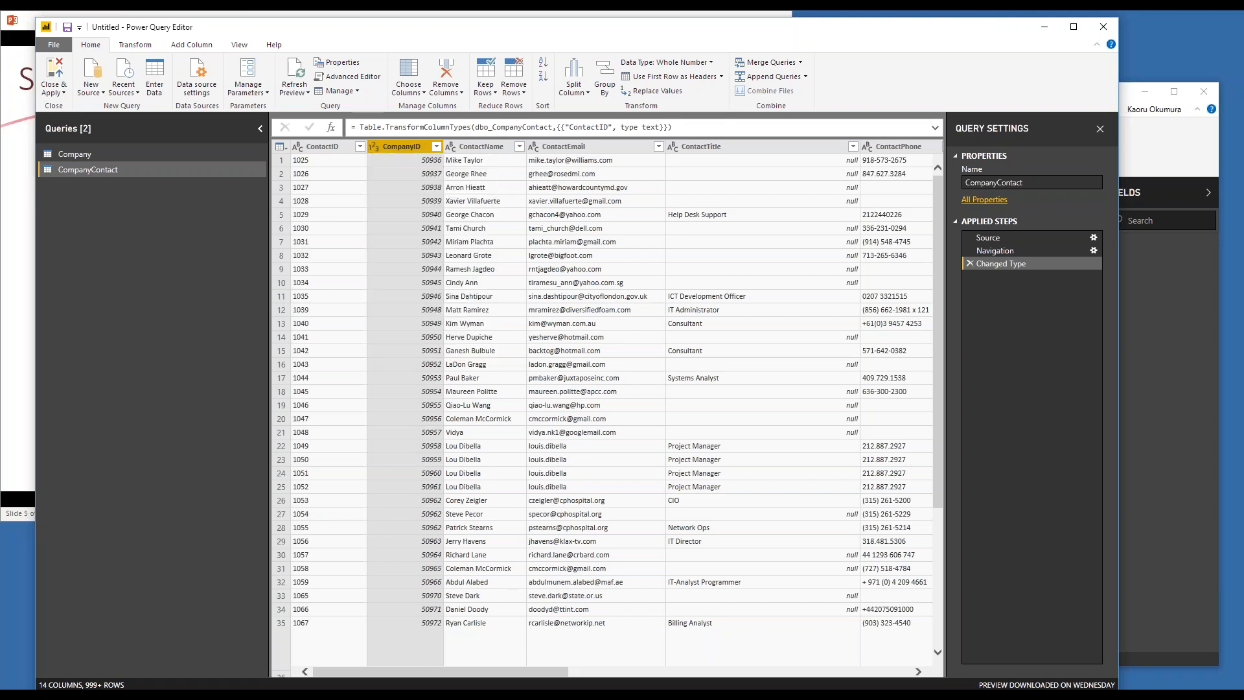
Change the Company query's CompanyID and DocId columns to Text, and apply the query changes to the report.
left_click(78, 155)
left_click(295, 165)
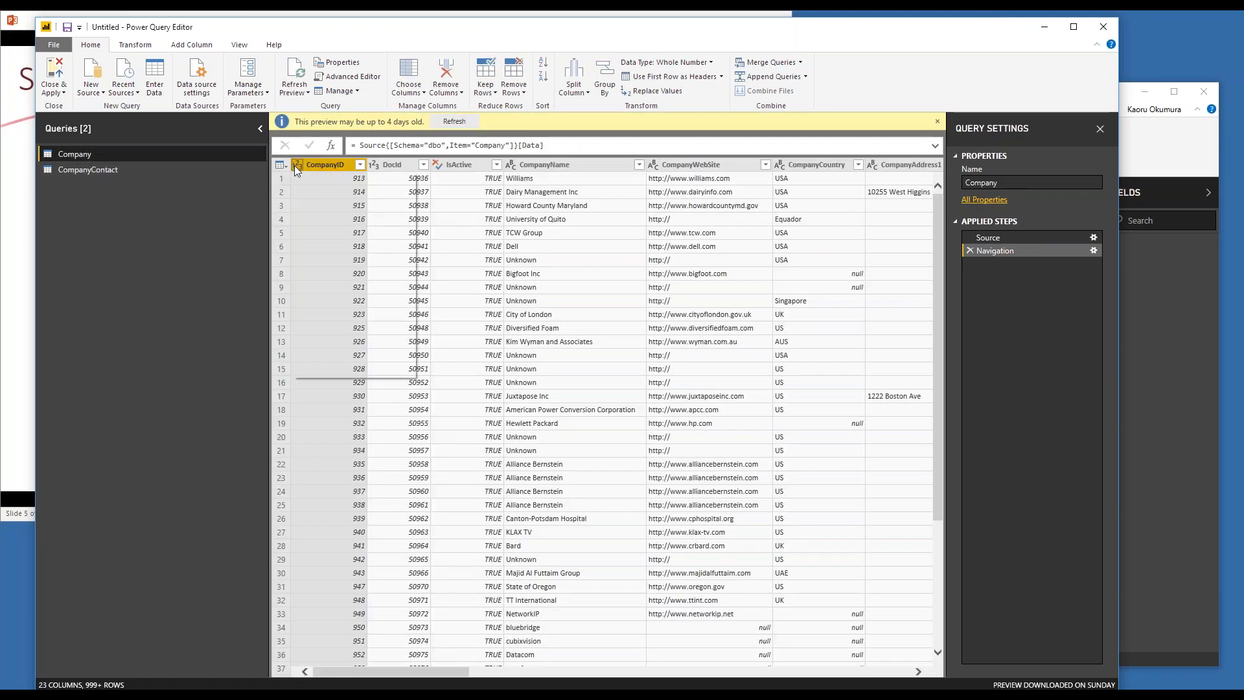
left_click(332, 315)
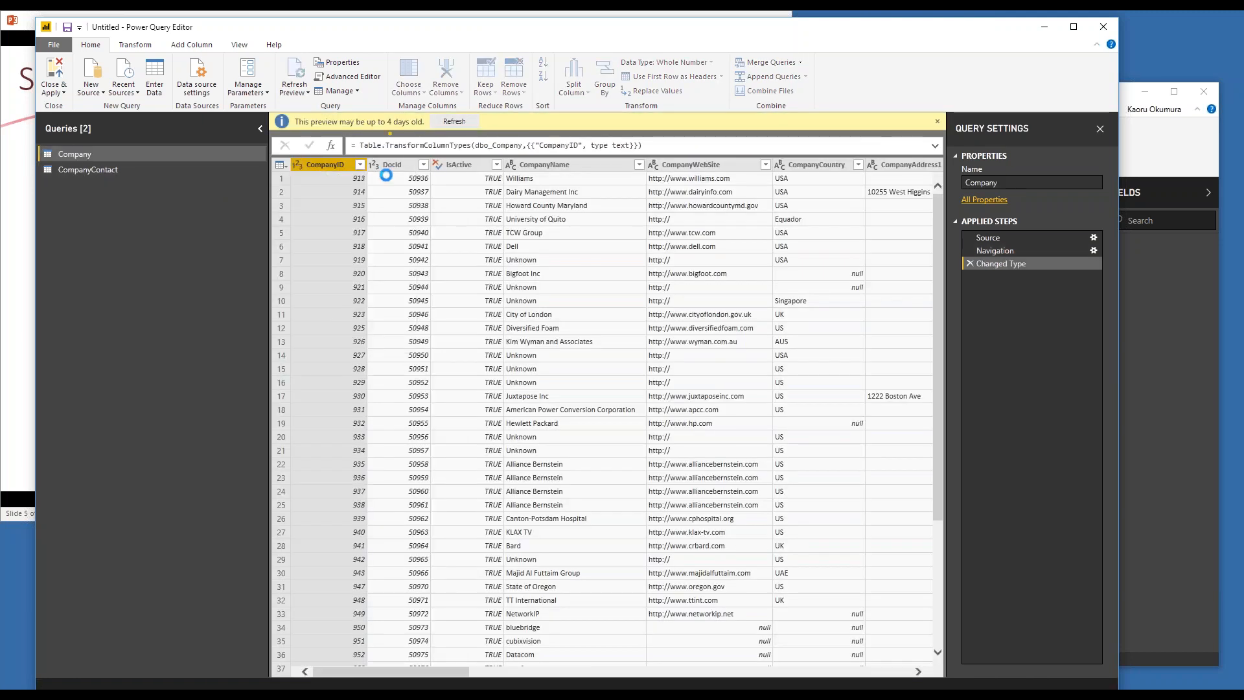
left_click(375, 149)
left_click(375, 149)
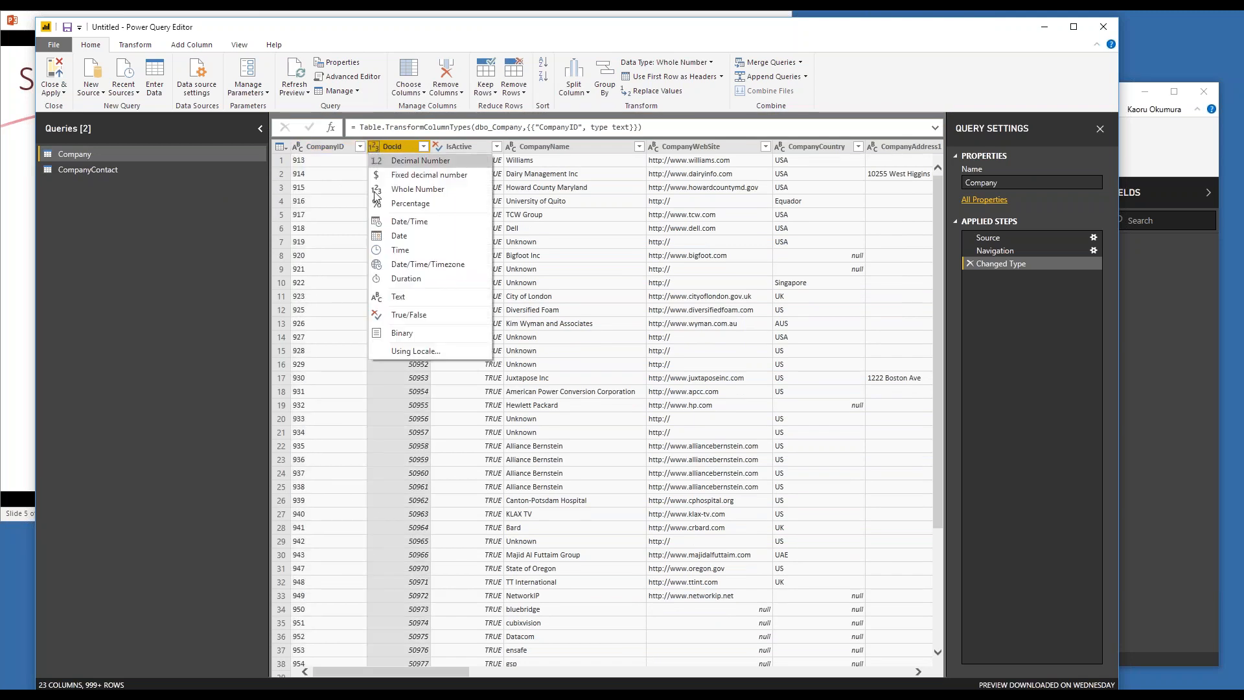
left_click(389, 304)
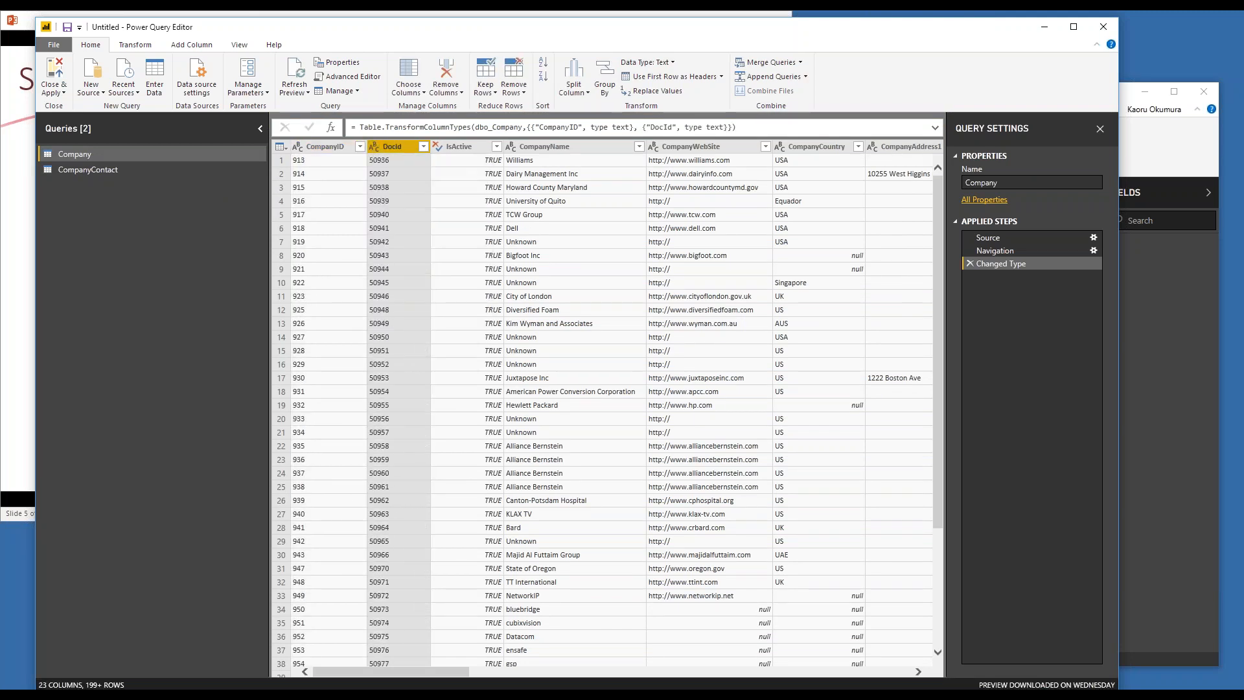
left_click(58, 76)
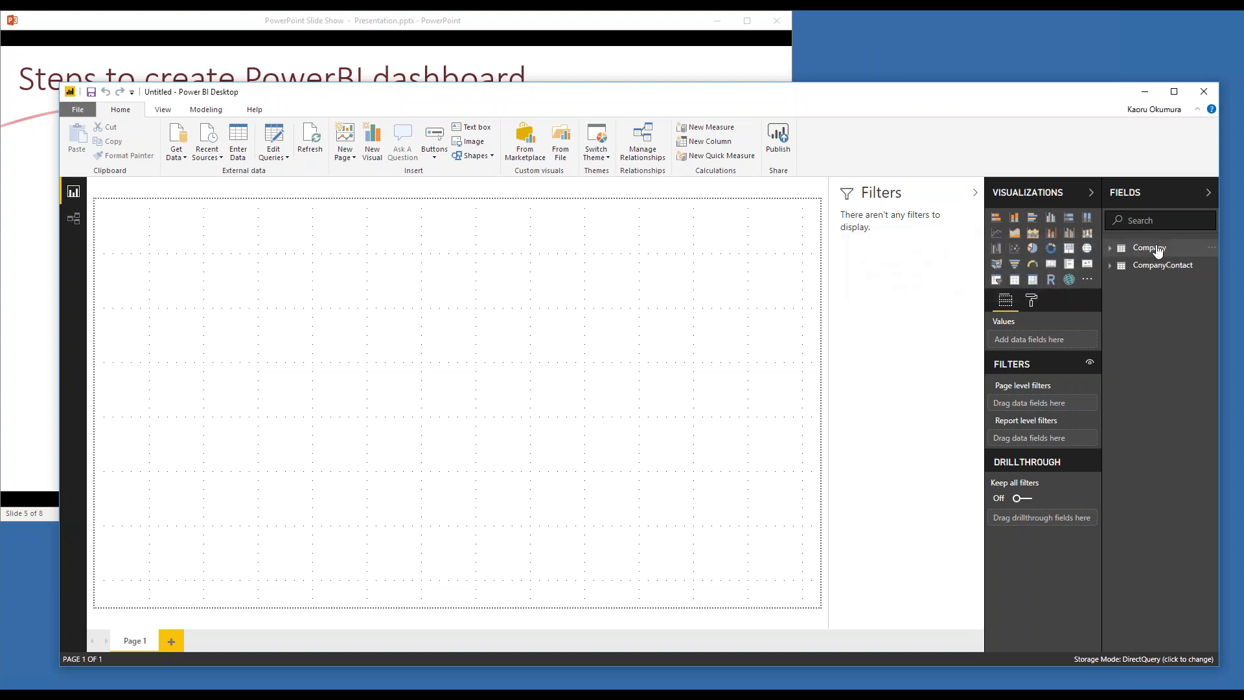
Enlarge both tables in the relationship view and relate CompanyContact's CompanyID to Company's DocId as an active many-to-one relationship with single cross-filtering.
left_click(73, 221)
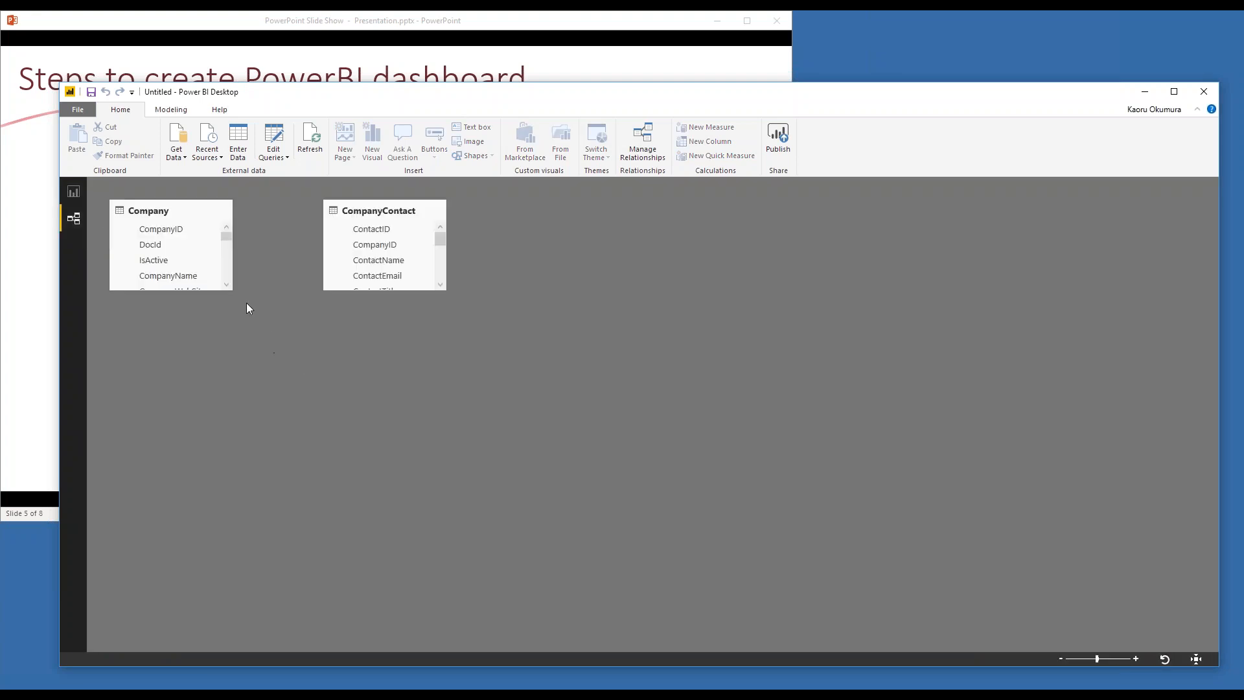
left_click_drag(232, 289, 289, 534)
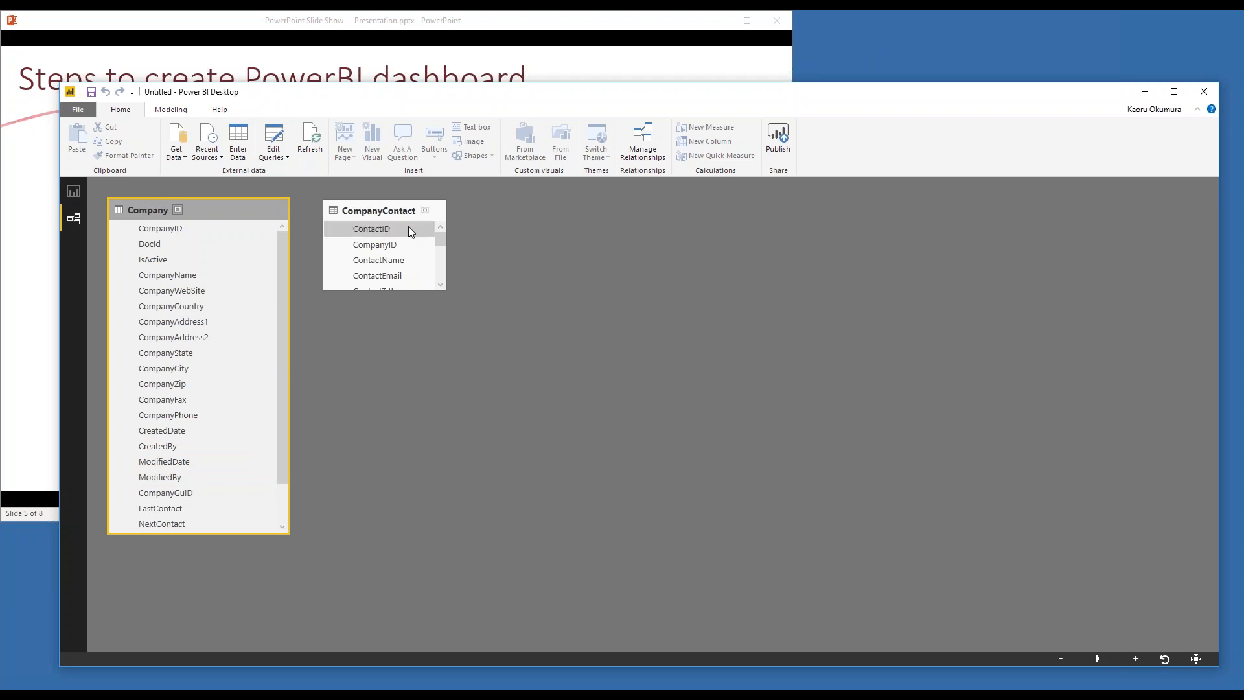
left_click(400, 209)
left_click_drag(448, 292, 579, 574)
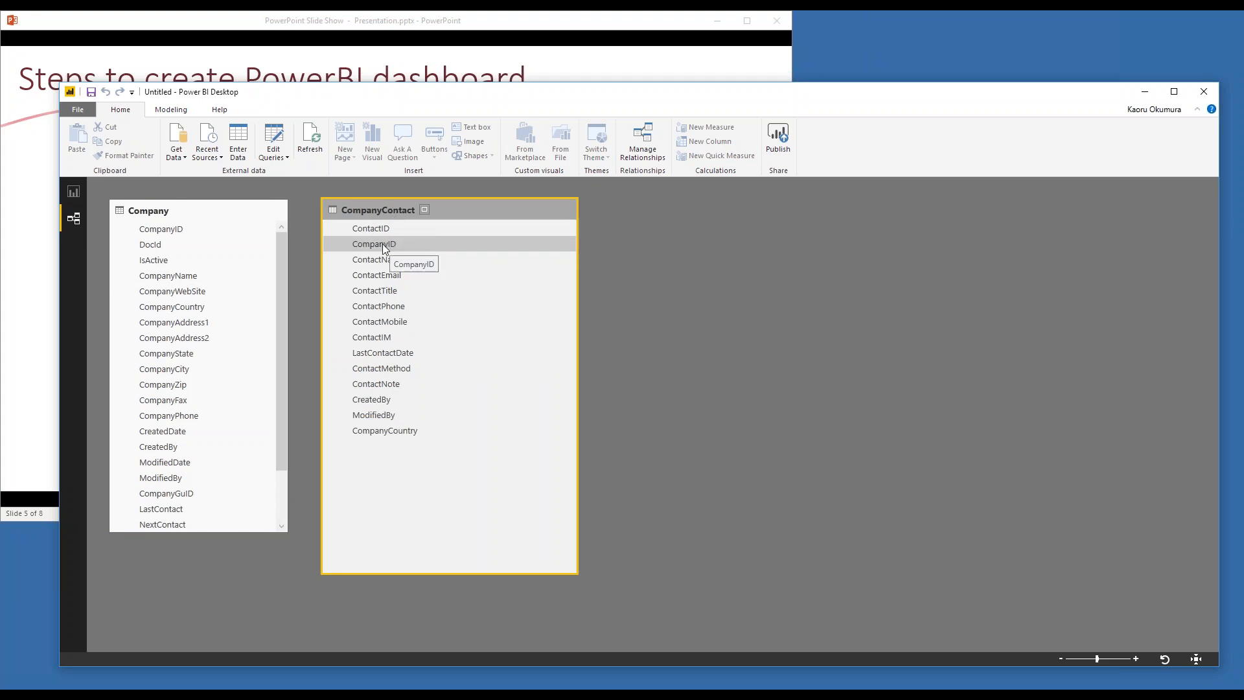
left_click_drag(382, 246, 154, 253)
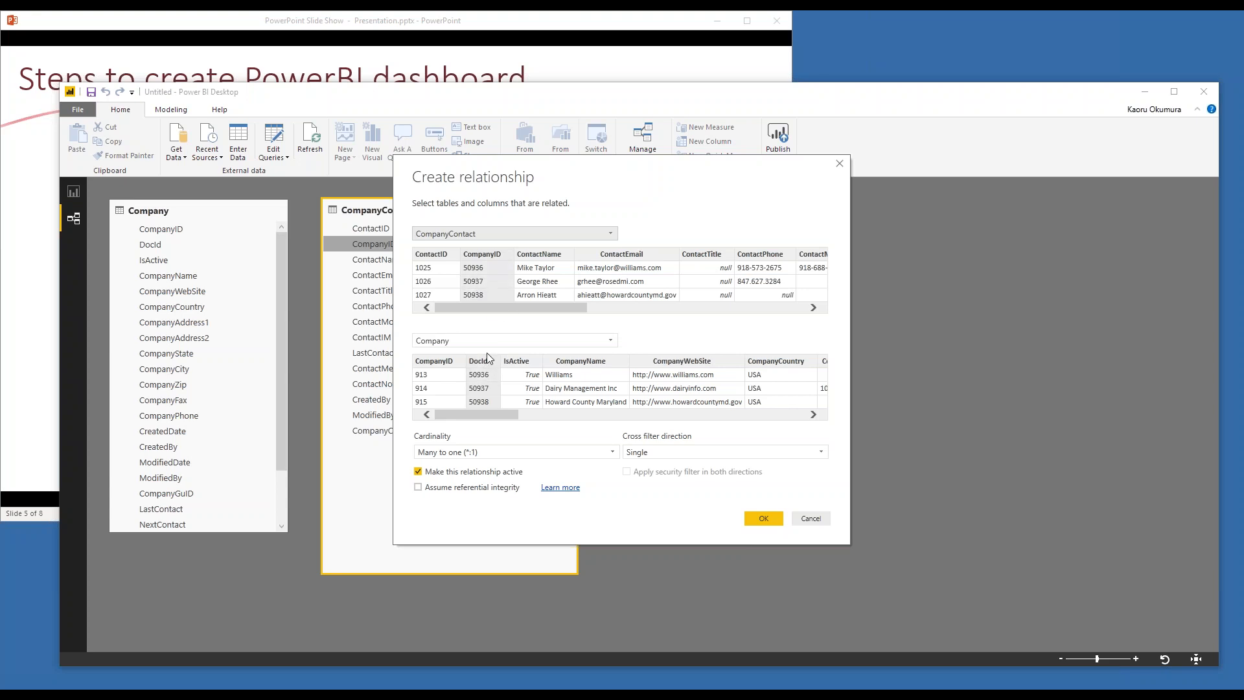
left_click(761, 518)
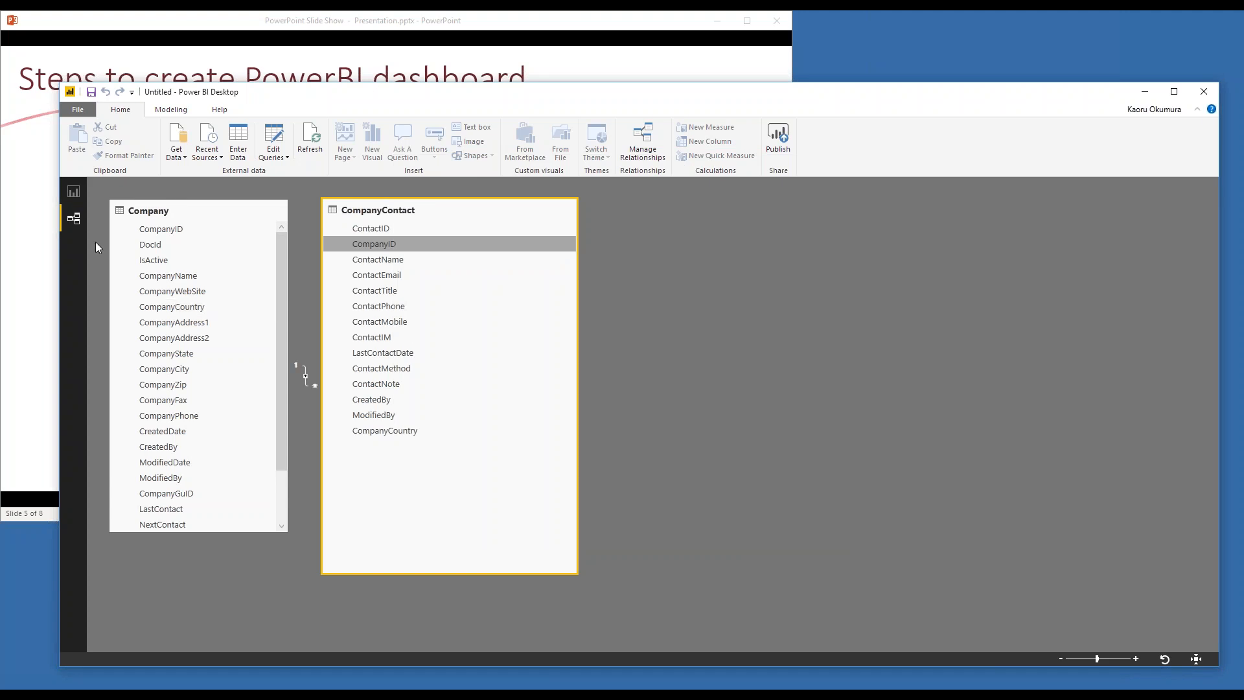
Add a table visual to the blank report page and enlarge it to fill the page area below the top strip.
left_click(73, 193)
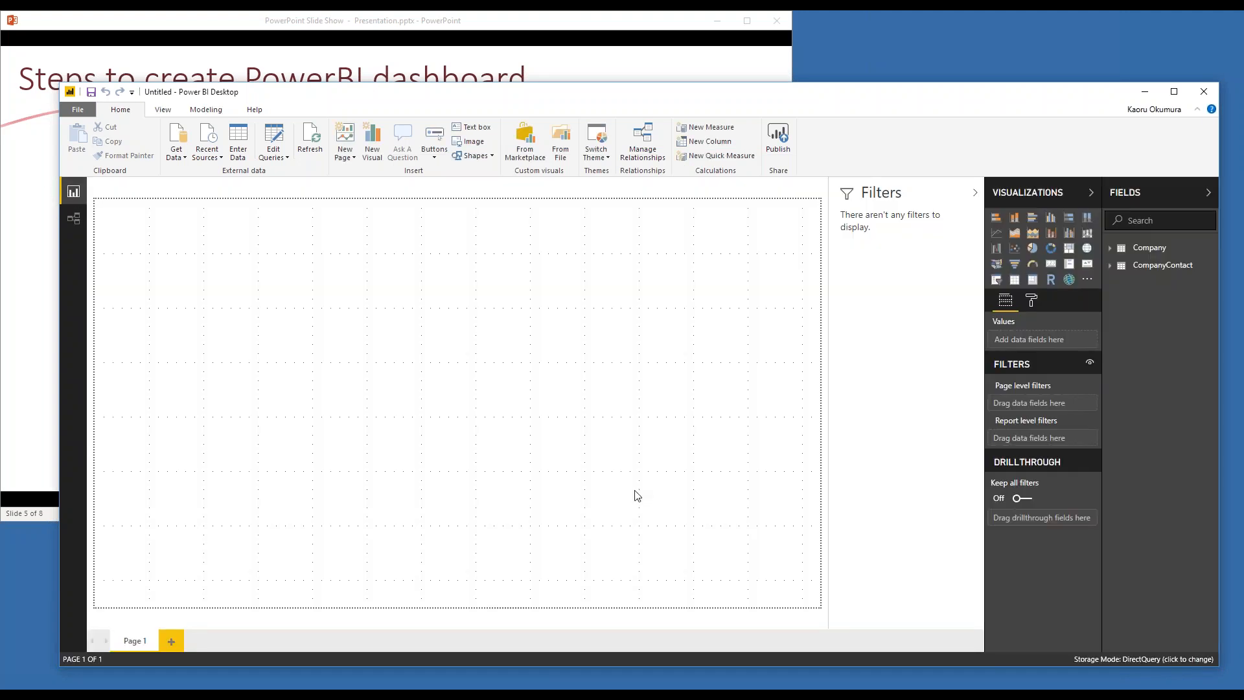
left_click(1015, 281)
left_click_drag(196, 210, 208, 313)
left_click_drag(270, 465, 817, 612)
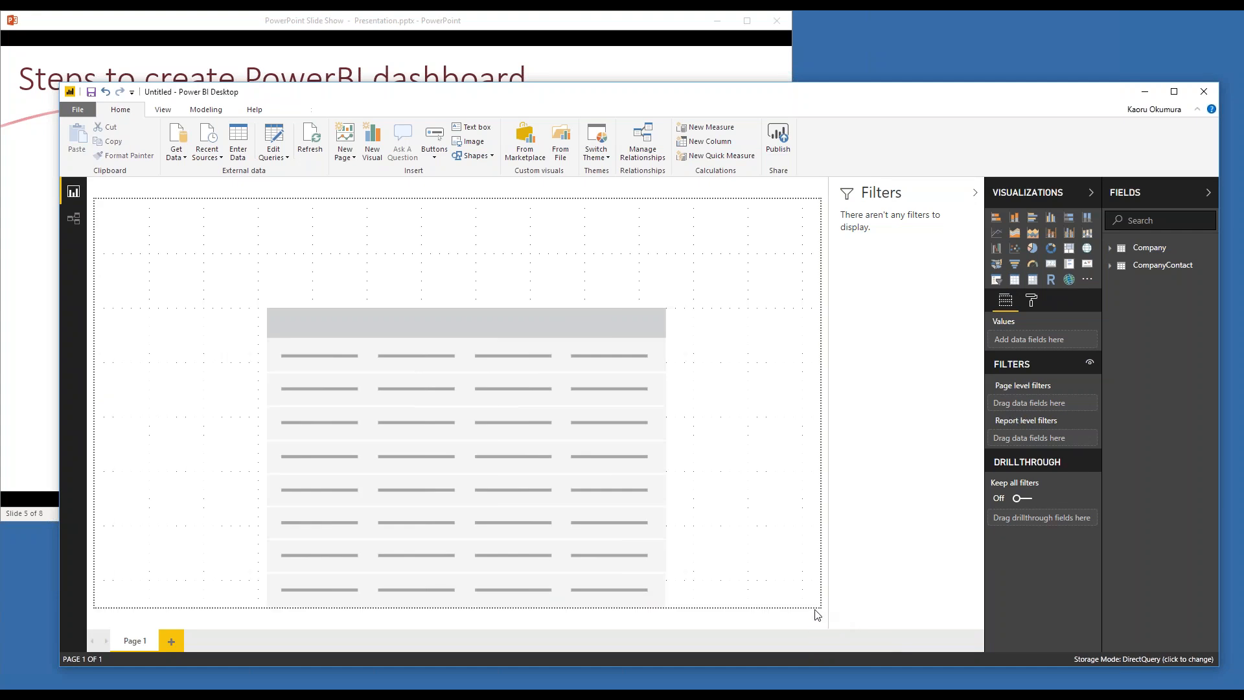
left_click(590, 320)
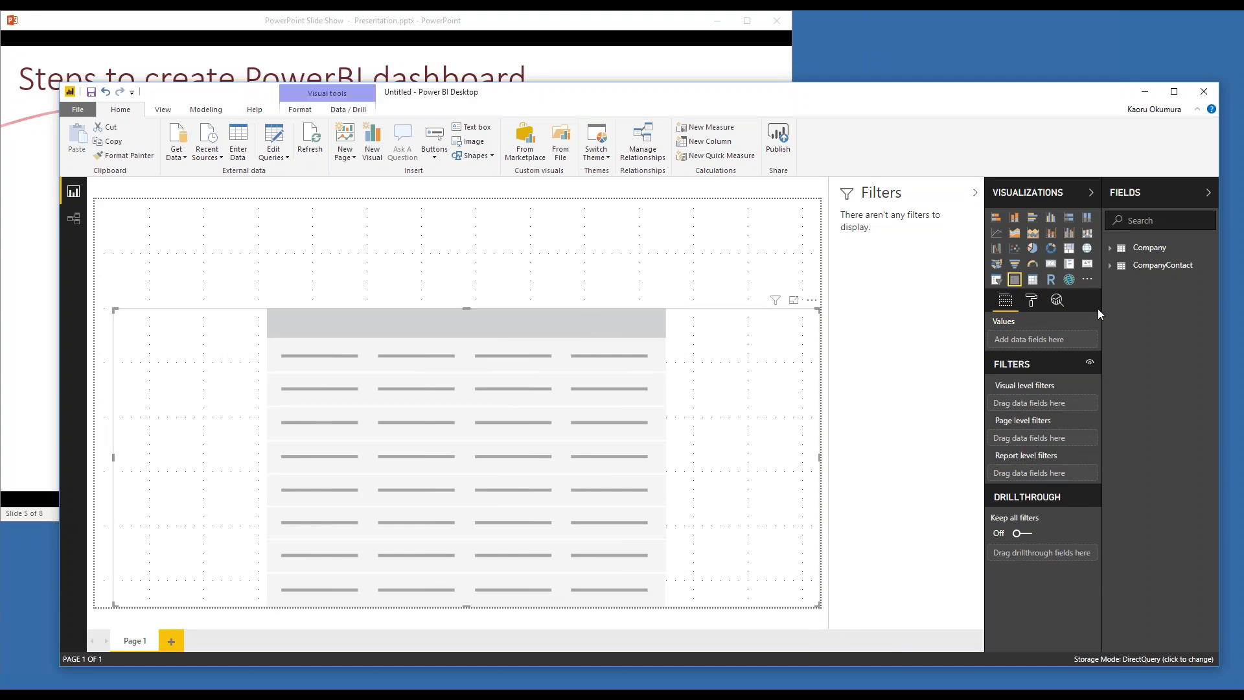
Add CompanyName from Company and ContactName and ContactEmail from CompanyContact to the table visual's values.
left_click(1113, 251)
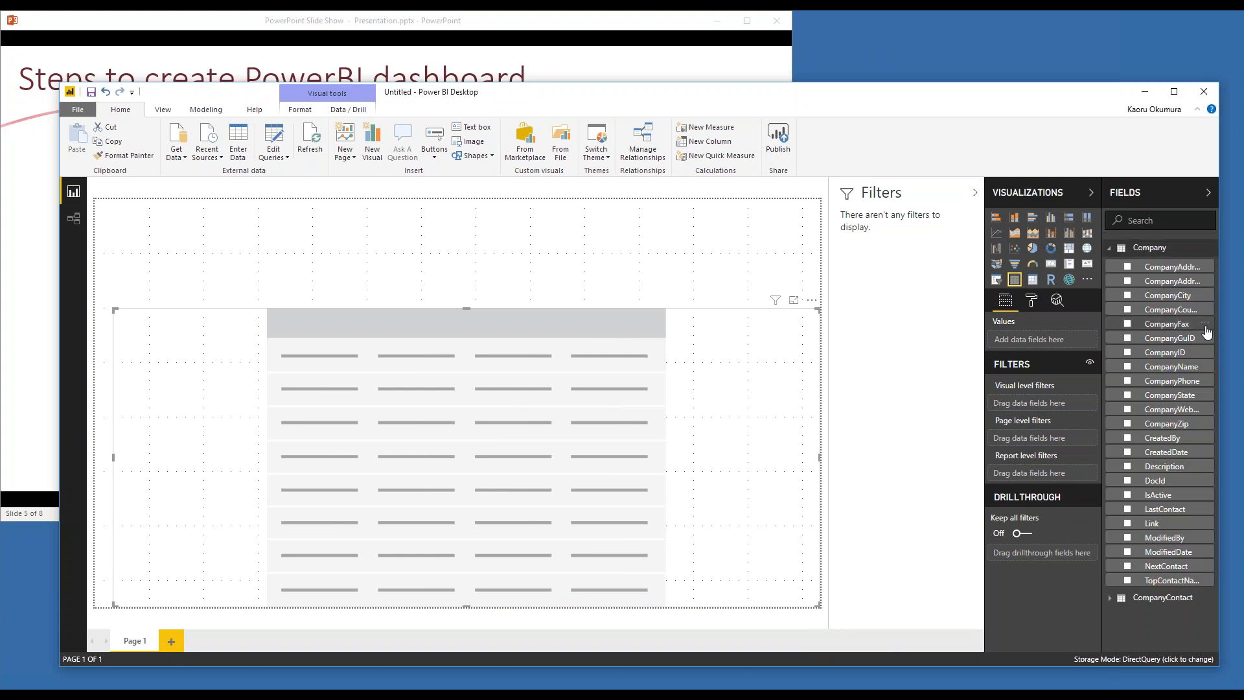
left_click_drag(1177, 366, 1055, 344)
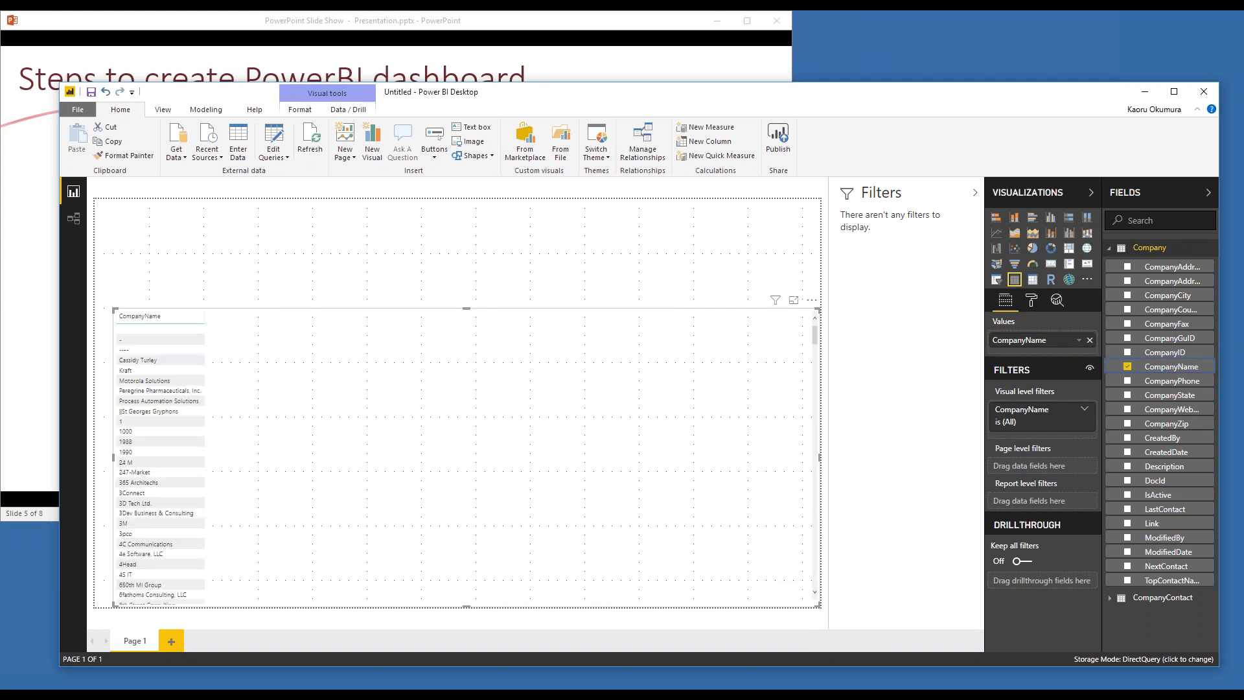
left_click(1111, 600)
scroll(1152, 582, "down", 5)
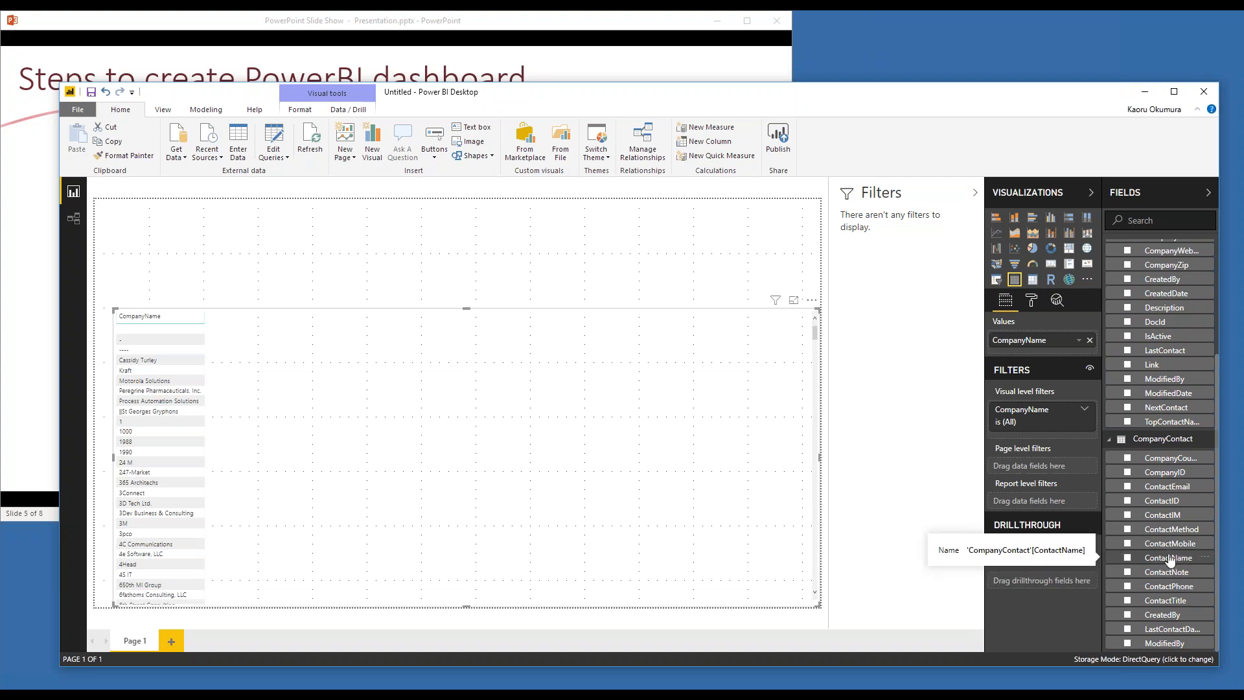
left_click_drag(1169, 561, 1050, 358)
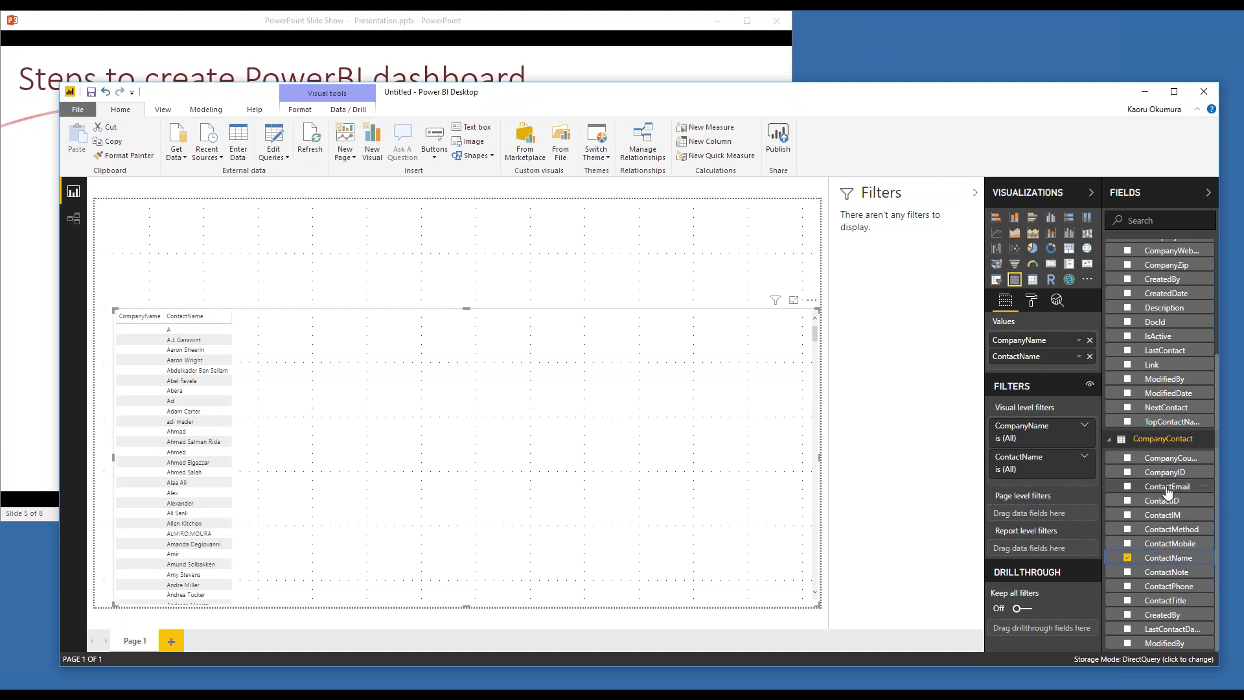
left_click_drag(1175, 492, 1059, 373)
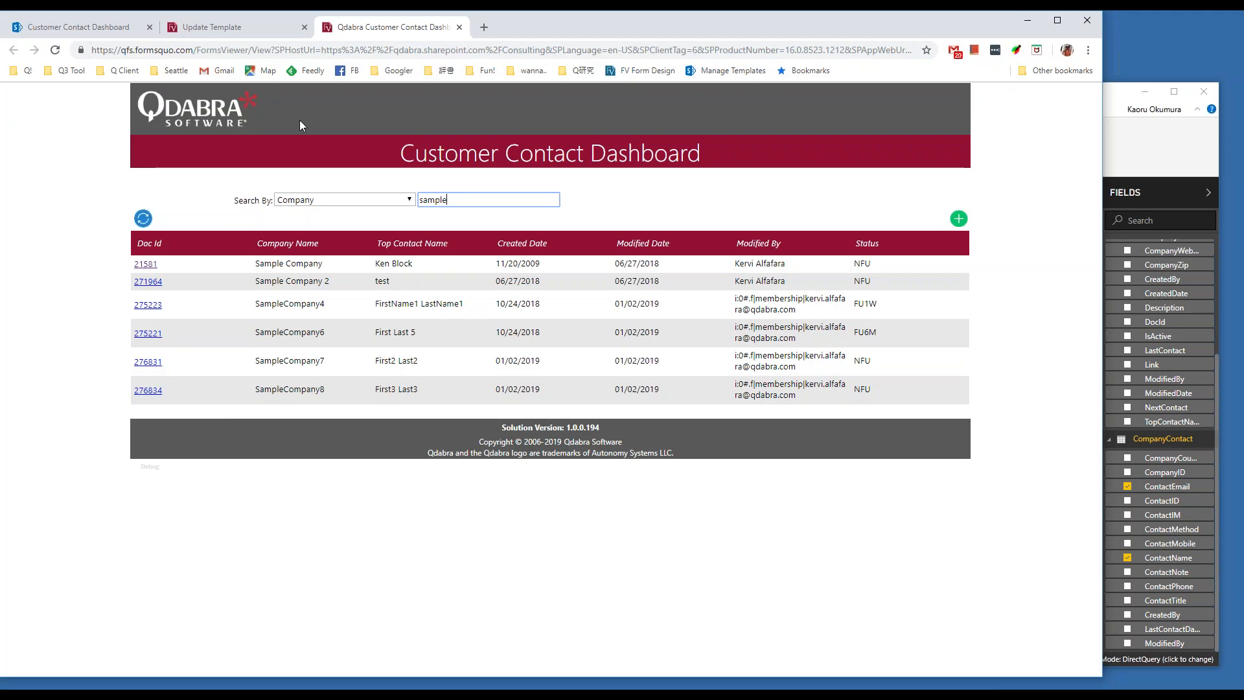
Switch to the browser, open the Sample Company record from the Customer Contact Dashboard, and copy the form's URL.
left_click(221, 29)
left_click(343, 28)
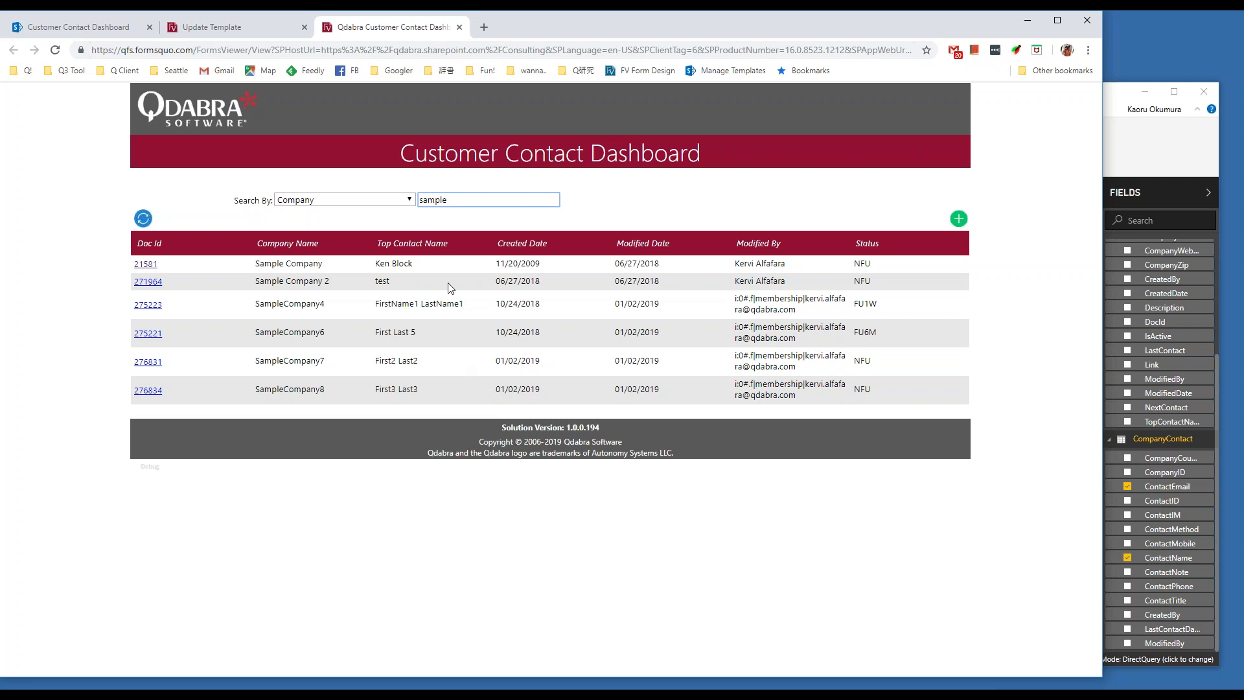
left_click(145, 266)
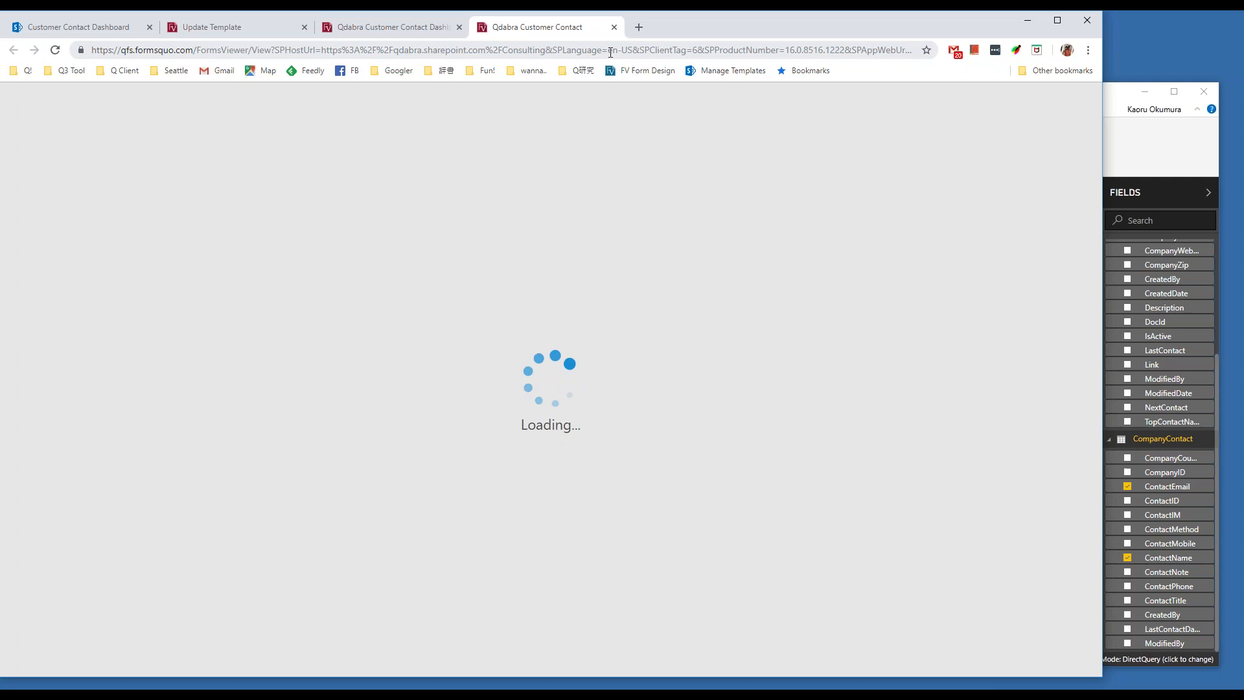
left_click(610, 51)
key("ctrl+c")
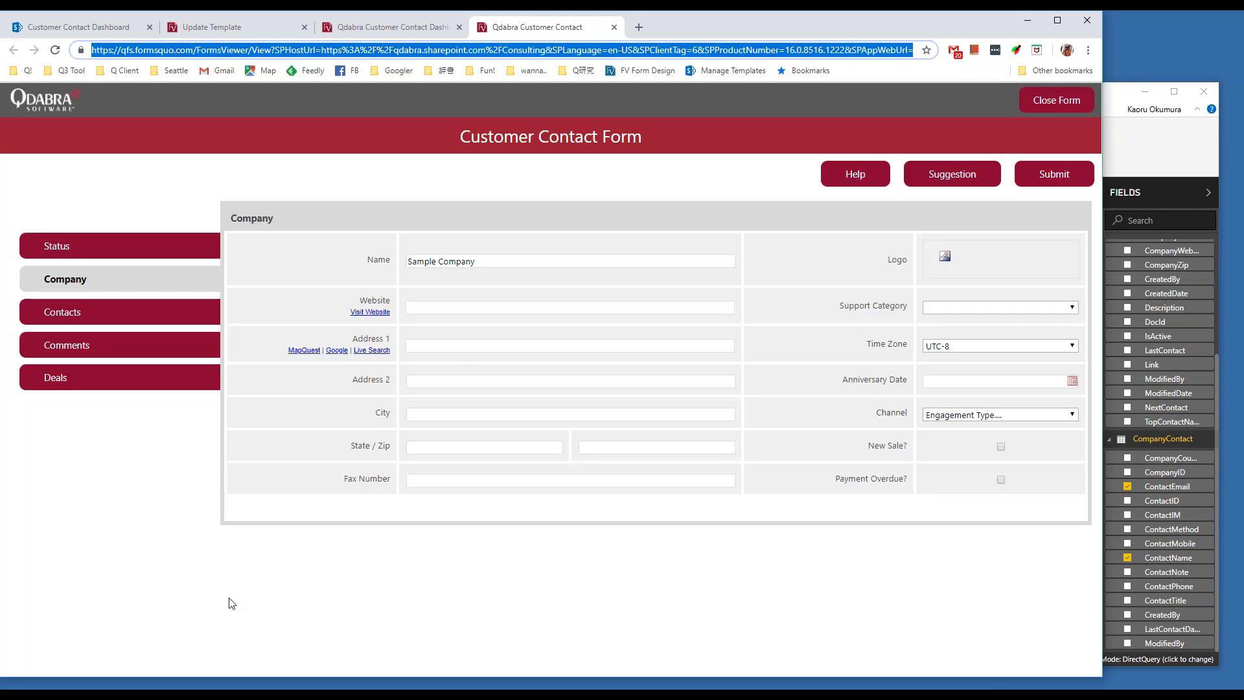
Open Notepad and paste the copied Customer Contact form URL into the blank document.
left_click(128, 681)
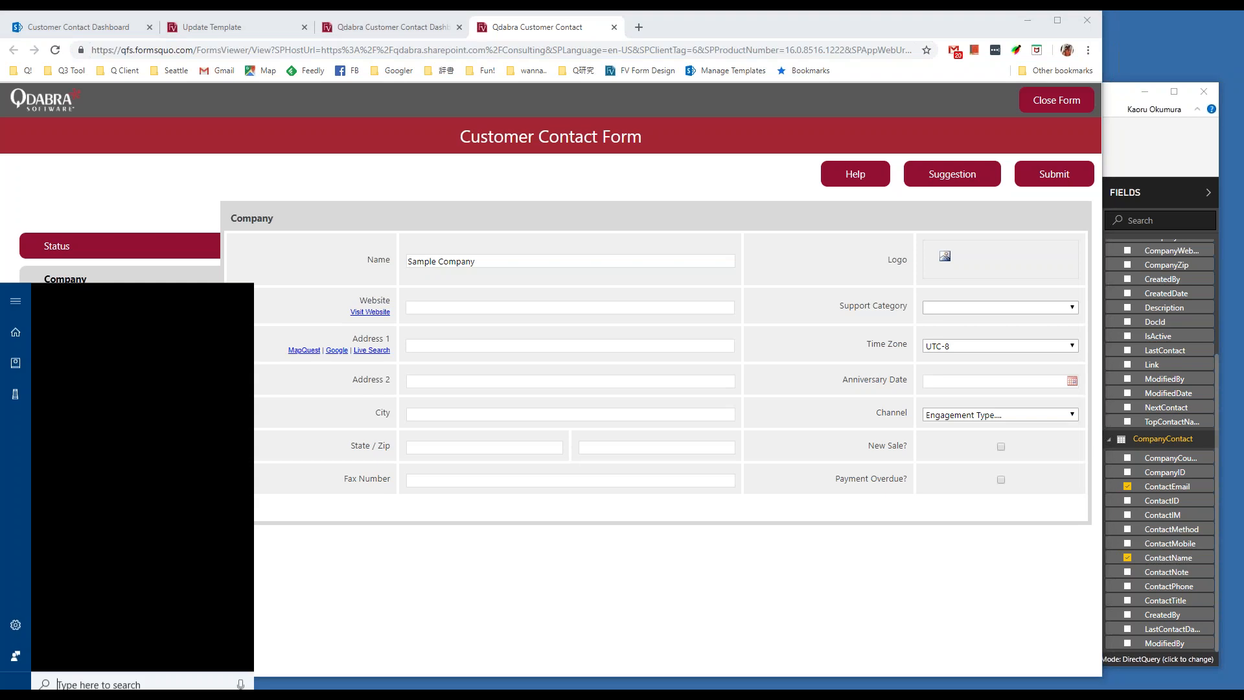
type("notep")
key("Return")
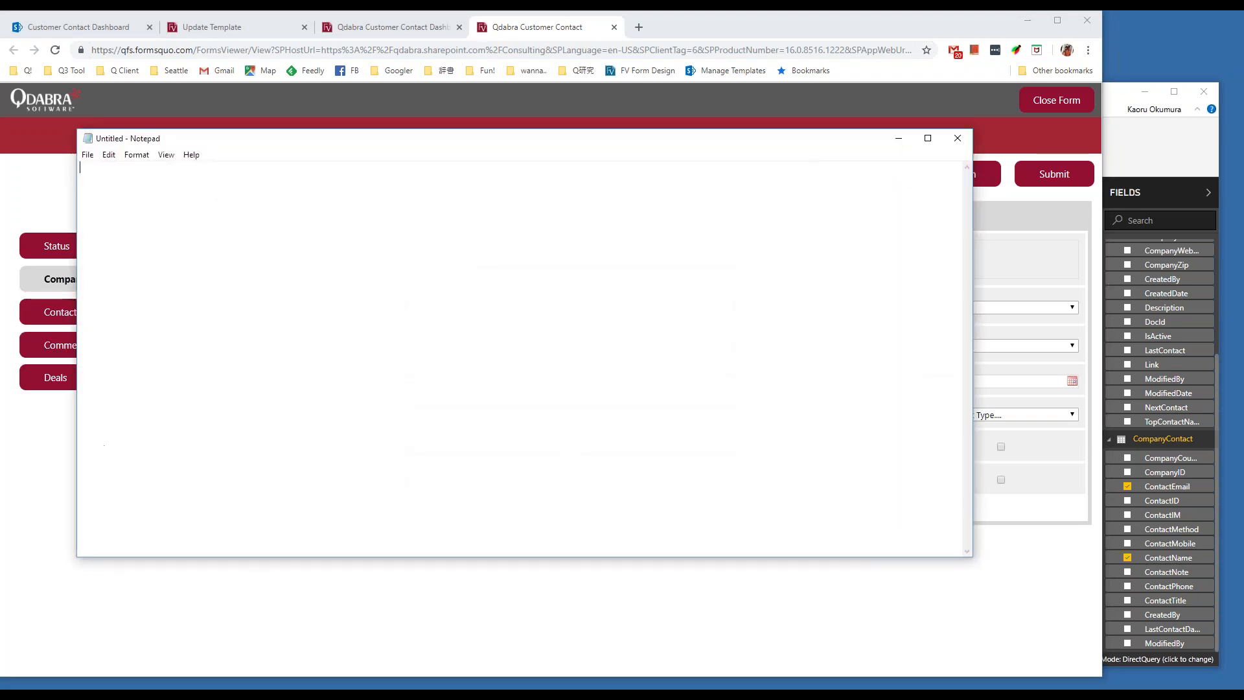
key("ctrl+v")
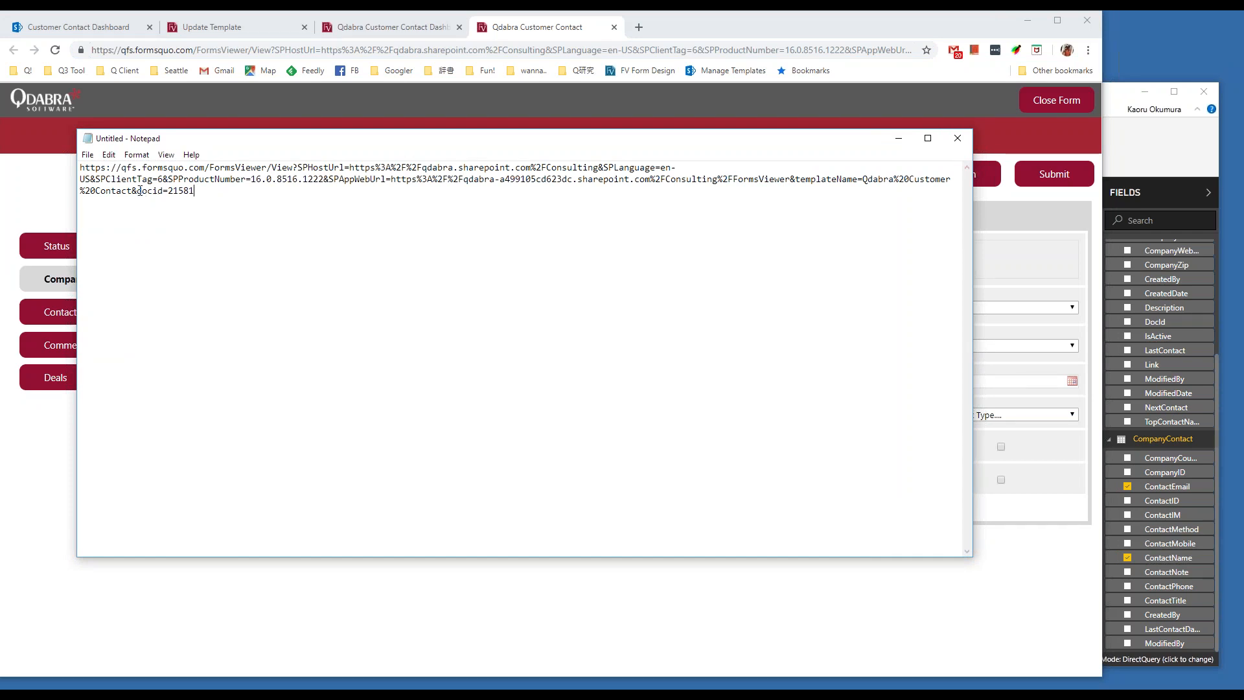
Copy the form URL in Notepad up to "docid=" and add the document ID again at the end of the text.
left_click_drag(137, 190, 164, 186)
left_click(196, 190)
left_click_drag(168, 190, 71, 168)
key("ctrl+c")
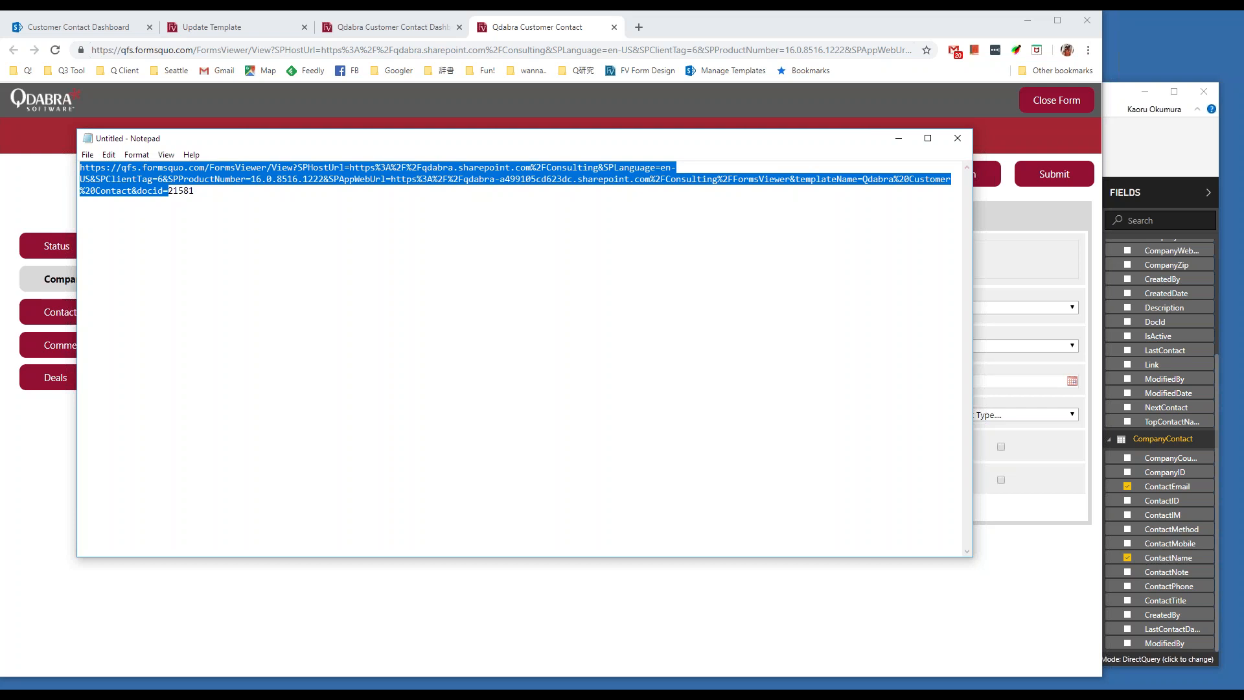
left_click(217, 193)
type("21581")
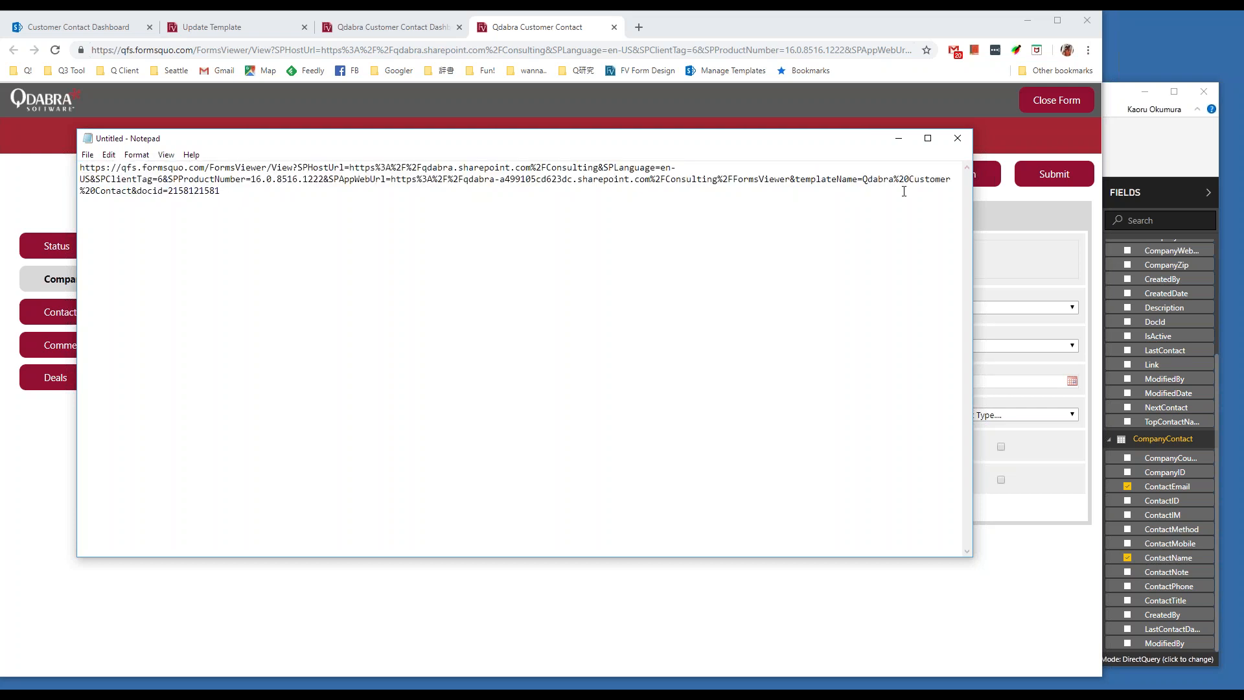
Switch back to Power BI Desktop and add a new calculated column to the CompanyContact table.
left_click(1153, 172)
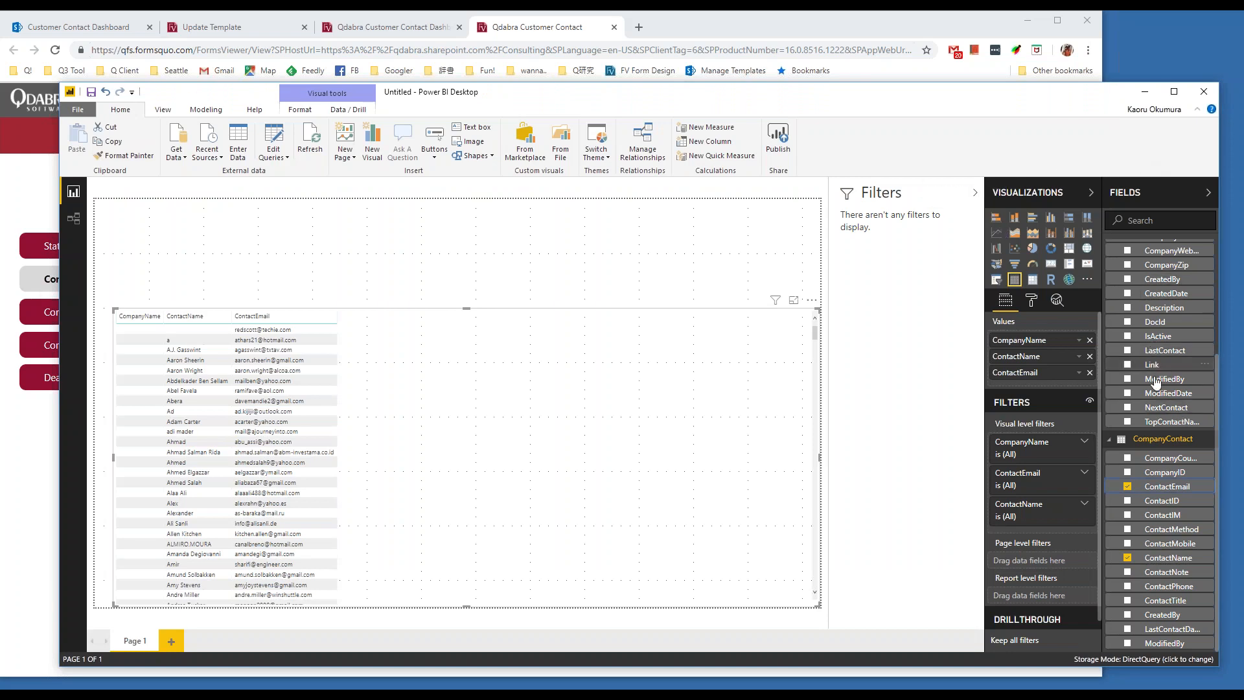
scroll(1167, 363, "up", 5)
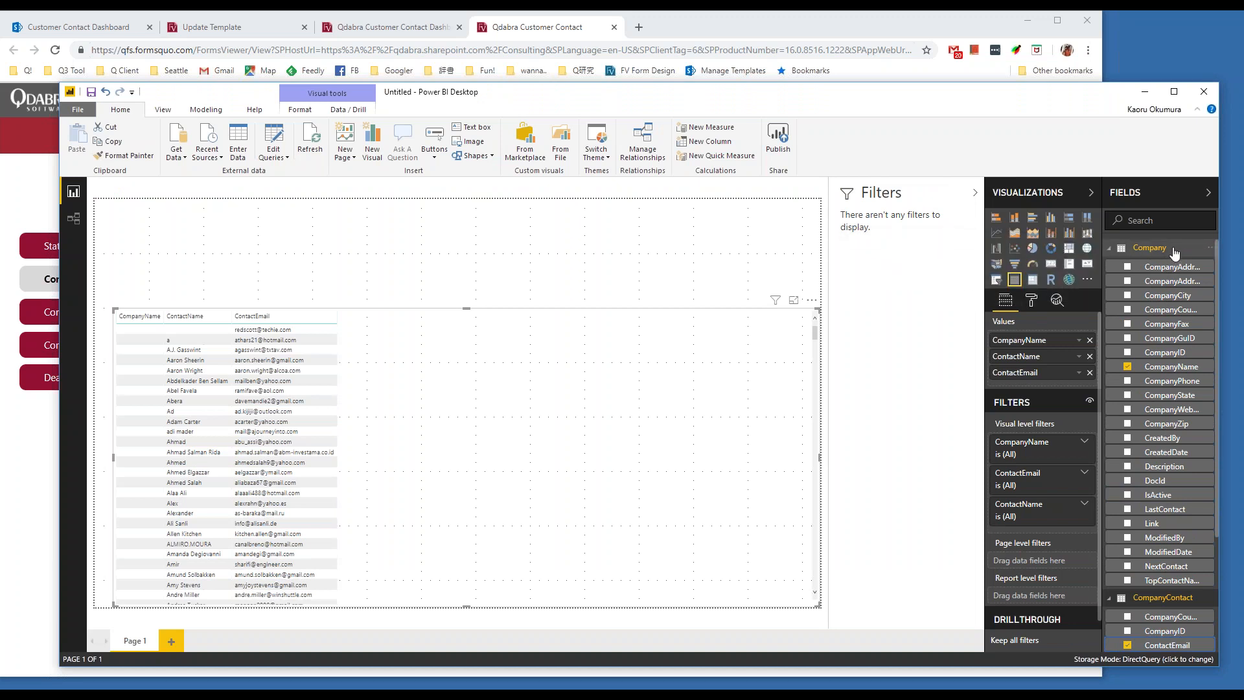
left_click(200, 114)
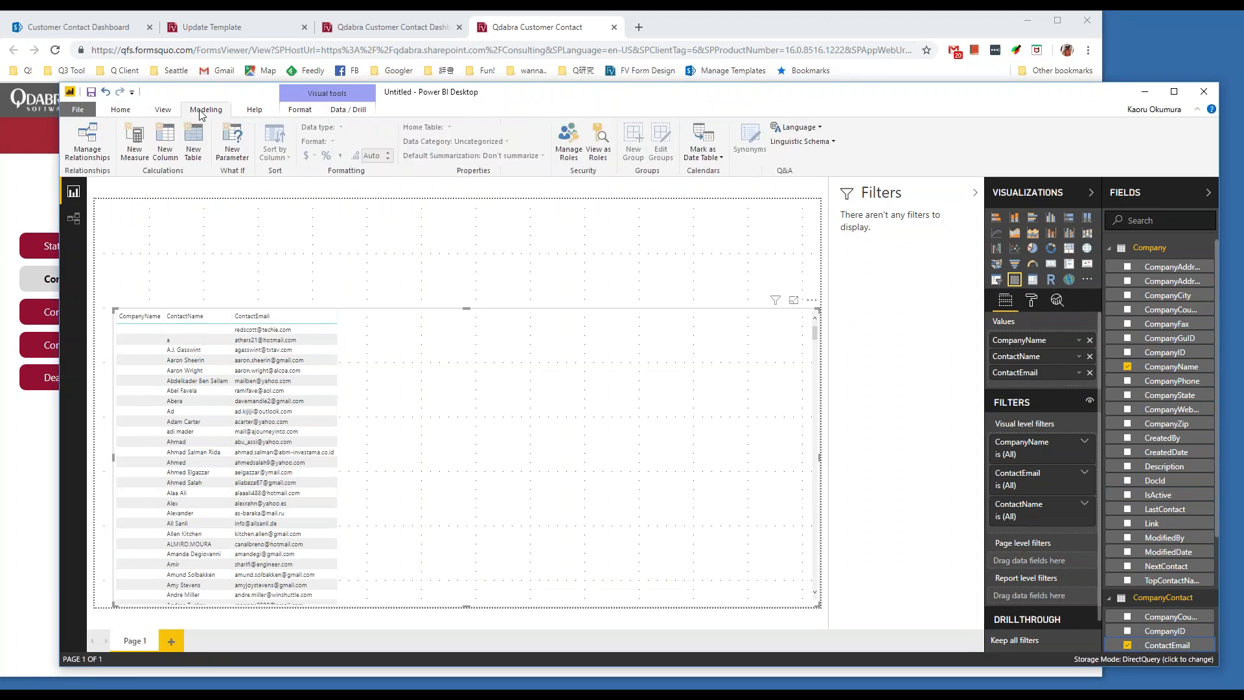
left_click(168, 145)
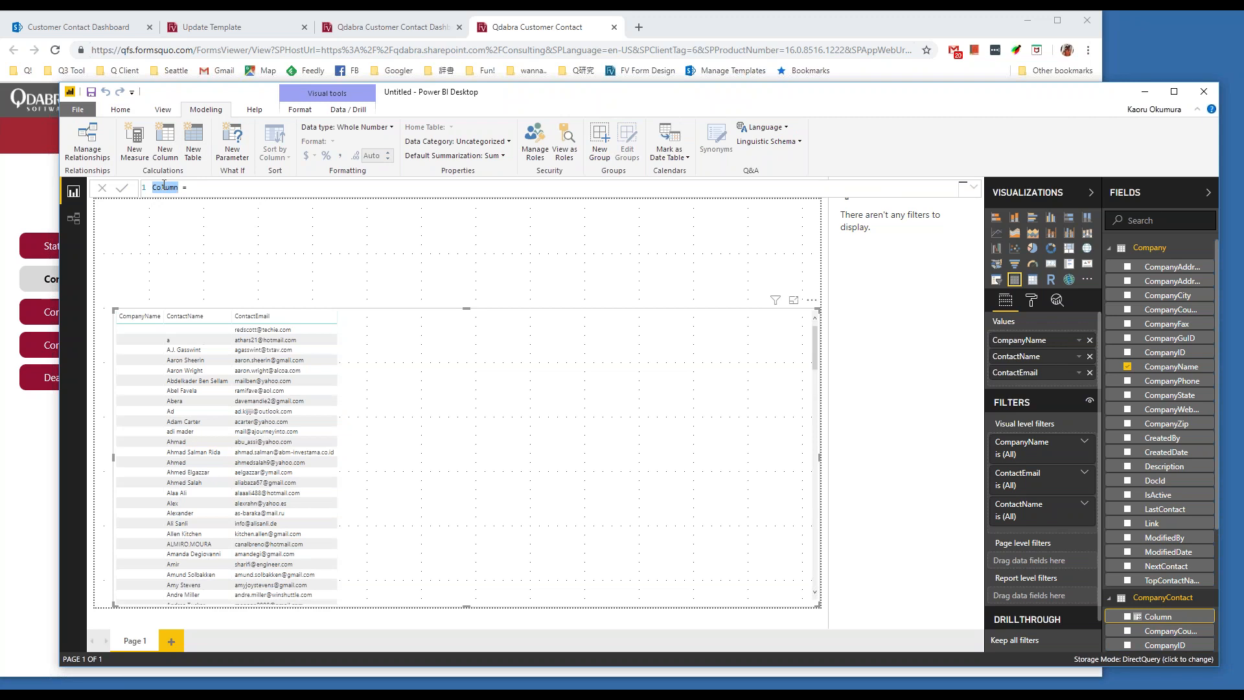
Name the new CompanyContact column "Form link" and start its formula with an opening quotation mark and the copied form URL.
type("From link")
left_click(163, 187)
type("or")
key("Delete")
type("\"")
key("ctrl+v")
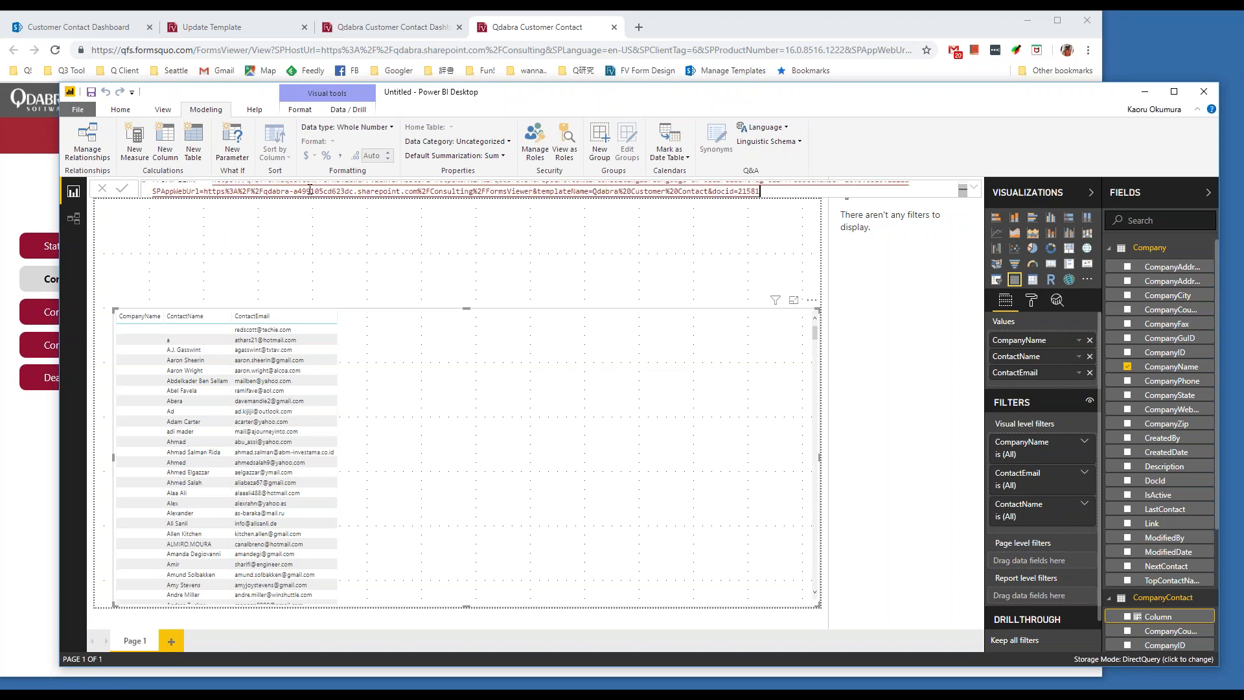
left_click(974, 190)
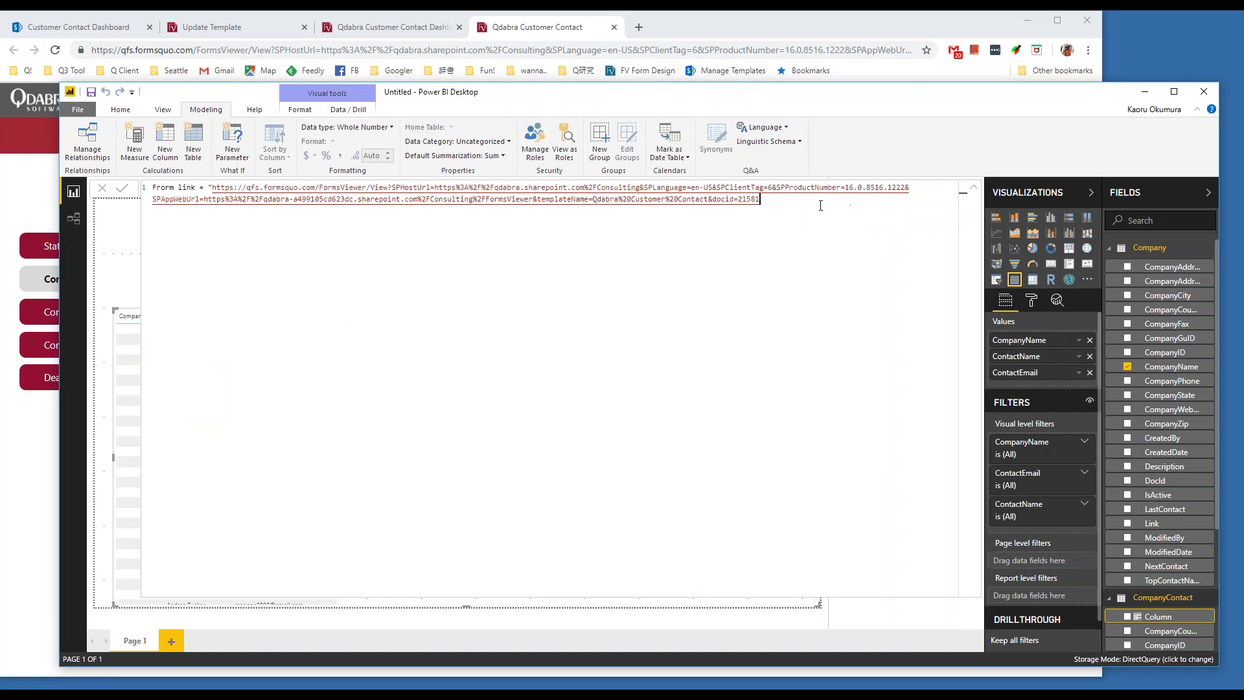
Remove the document ID after "docid=" in the formula, close the URL string with a quotation mark and append "&".
key("shift+Left")
key("shift+Left")
key("shift+Left")
key("shift+Left")
key("shift+Left")
type("\"  &")
key("Delete")
Check the CompanyContact columns for a document ID to reference, remove the unfinished reference, and commit the formula ending at "docid=".
type("[")
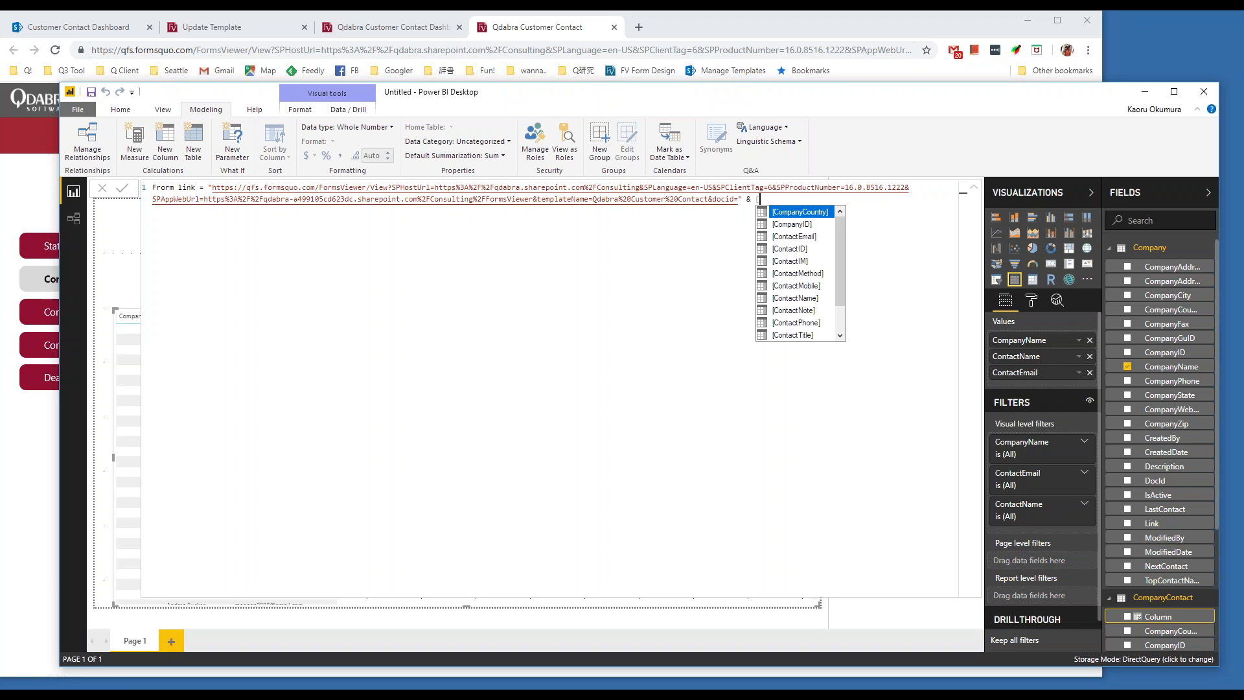
type("doc")
key("BackSpace")
key("BackSpace")
key("BackSpace")
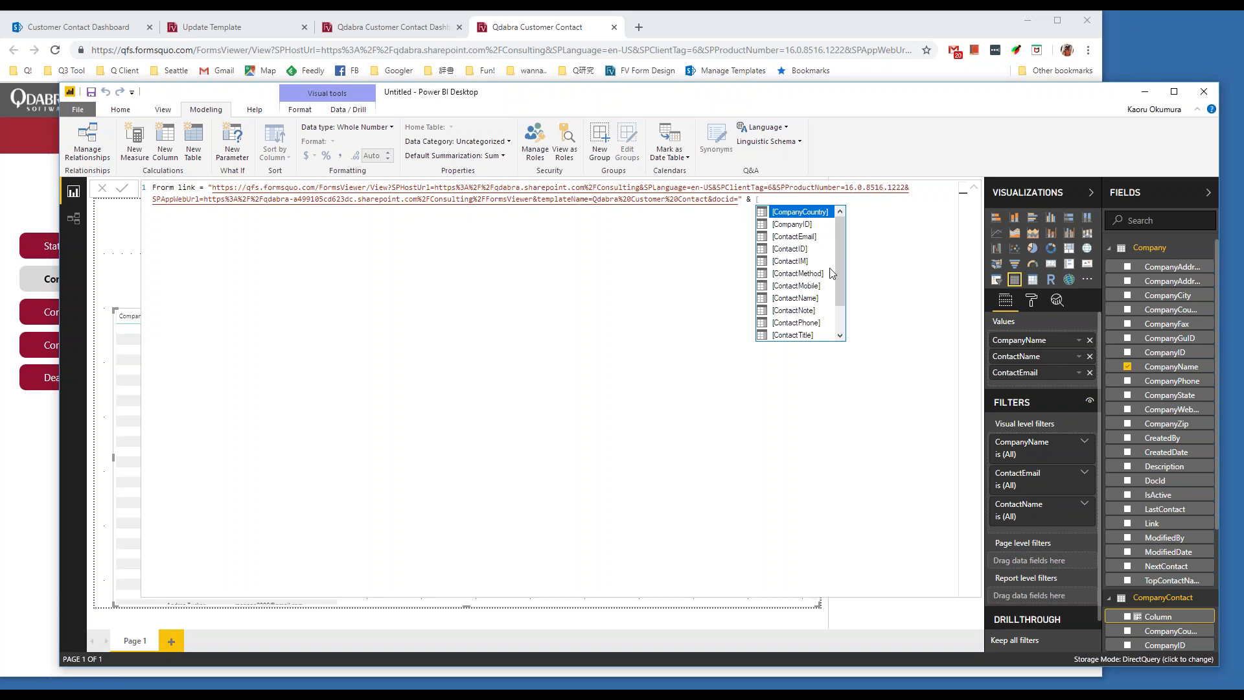
scroll(832, 272, "down", 1)
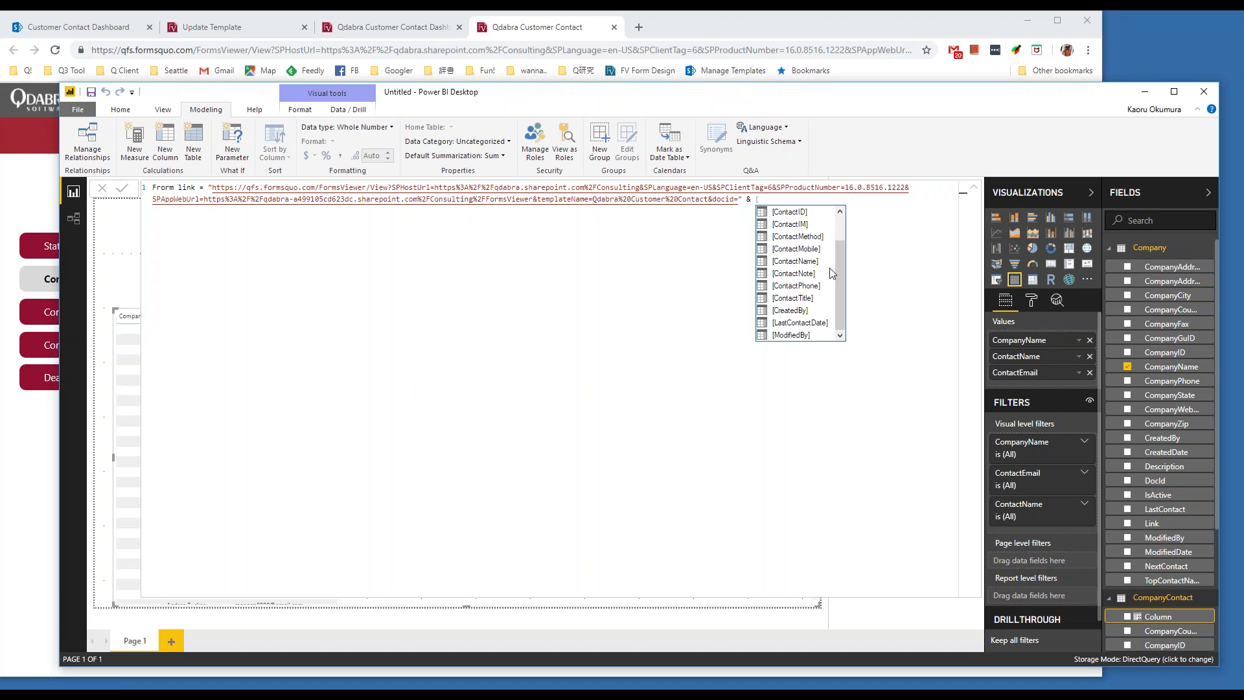
scroll(832, 272, "up", 1)
scroll(833, 289, "down", 1)
scroll(834, 292, "up", 1)
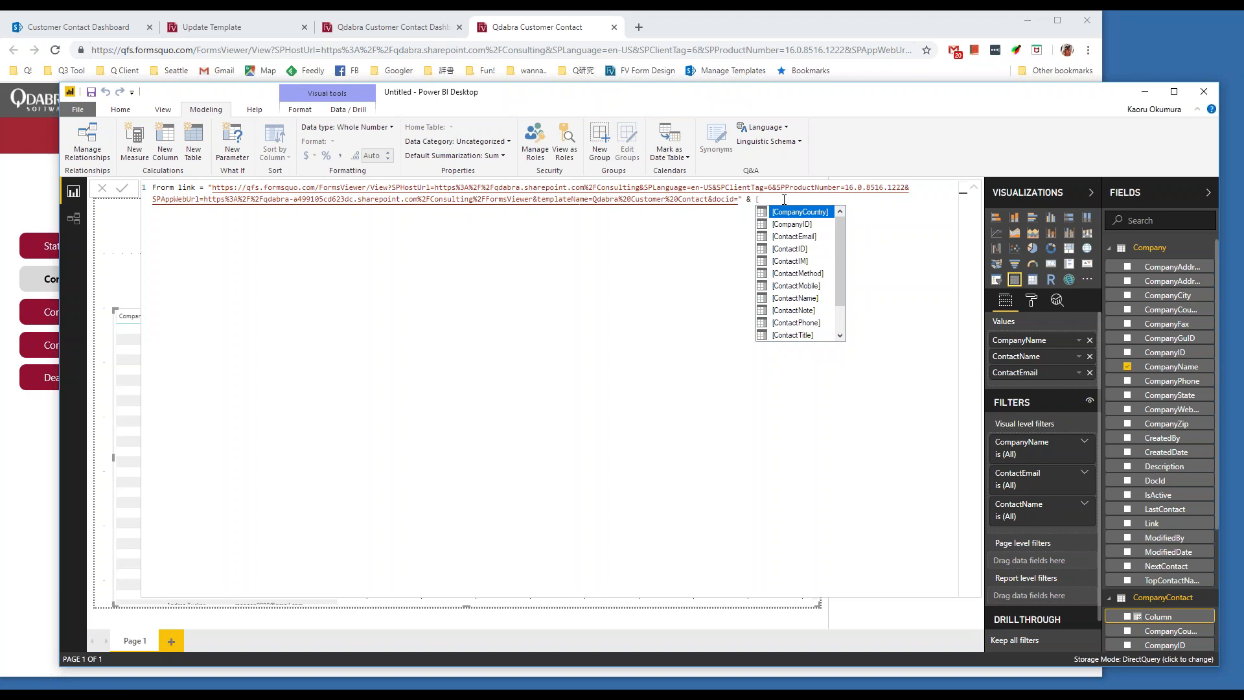
key("BackSpace")
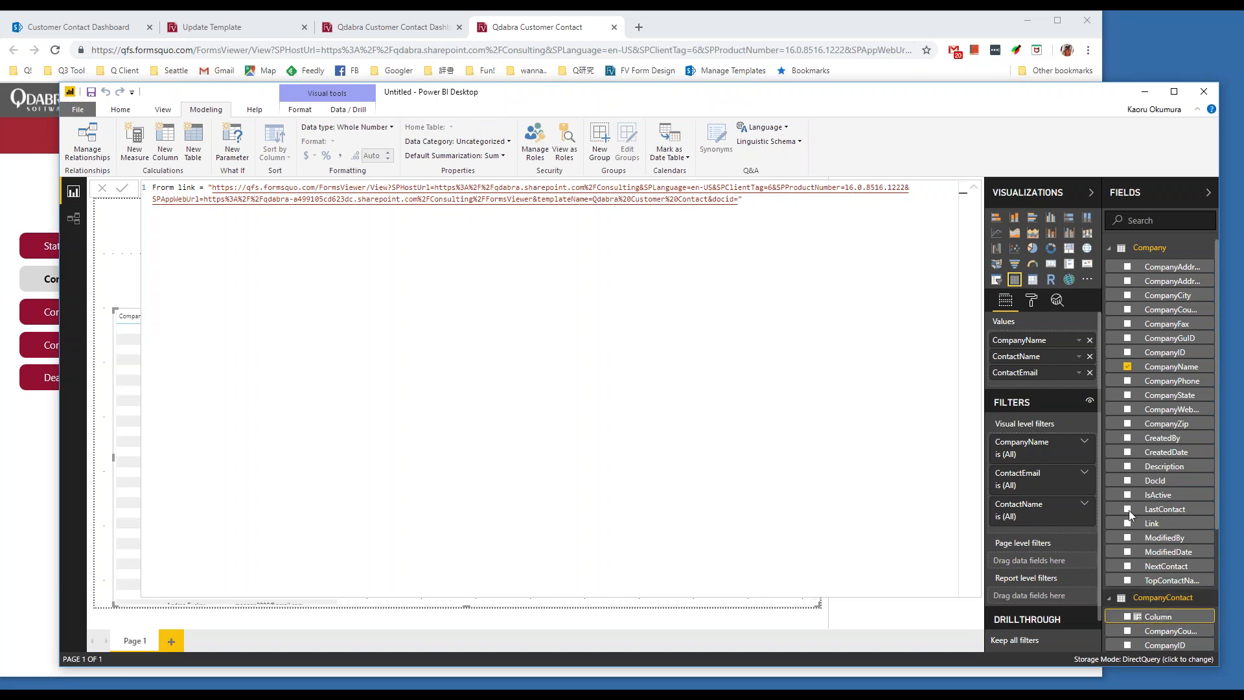
key("Return")
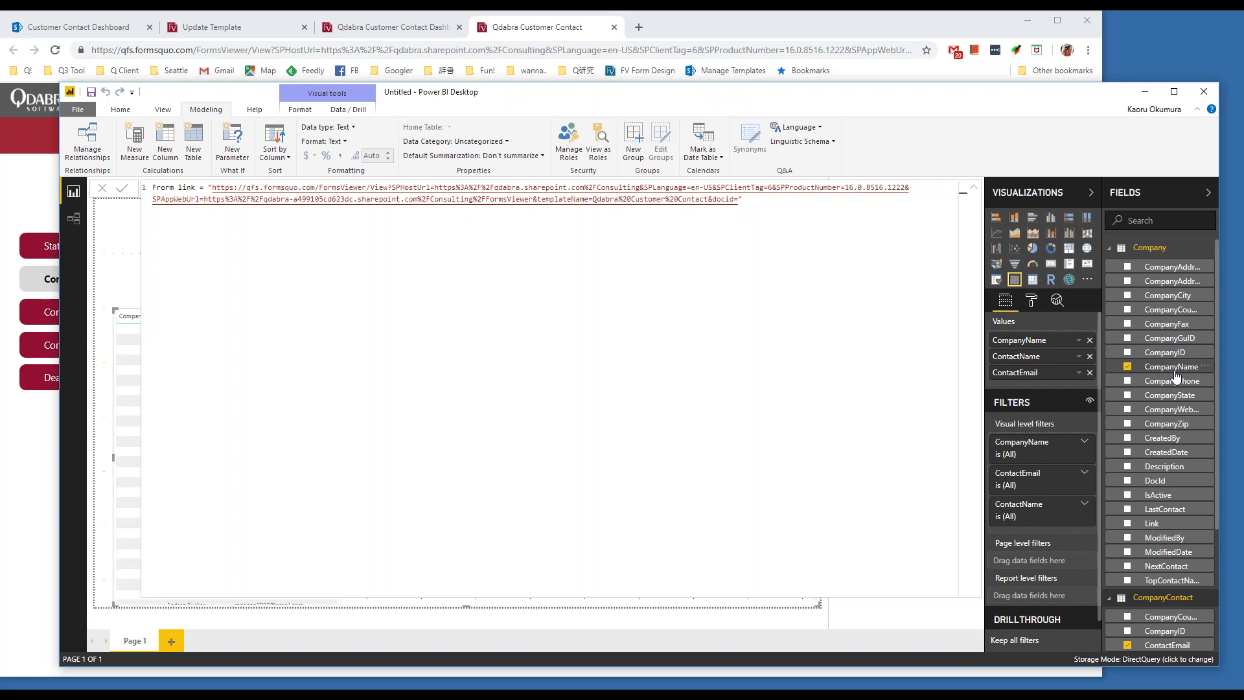
Add a new calculated column to the Company table and name it "form Link".
left_click(1151, 249)
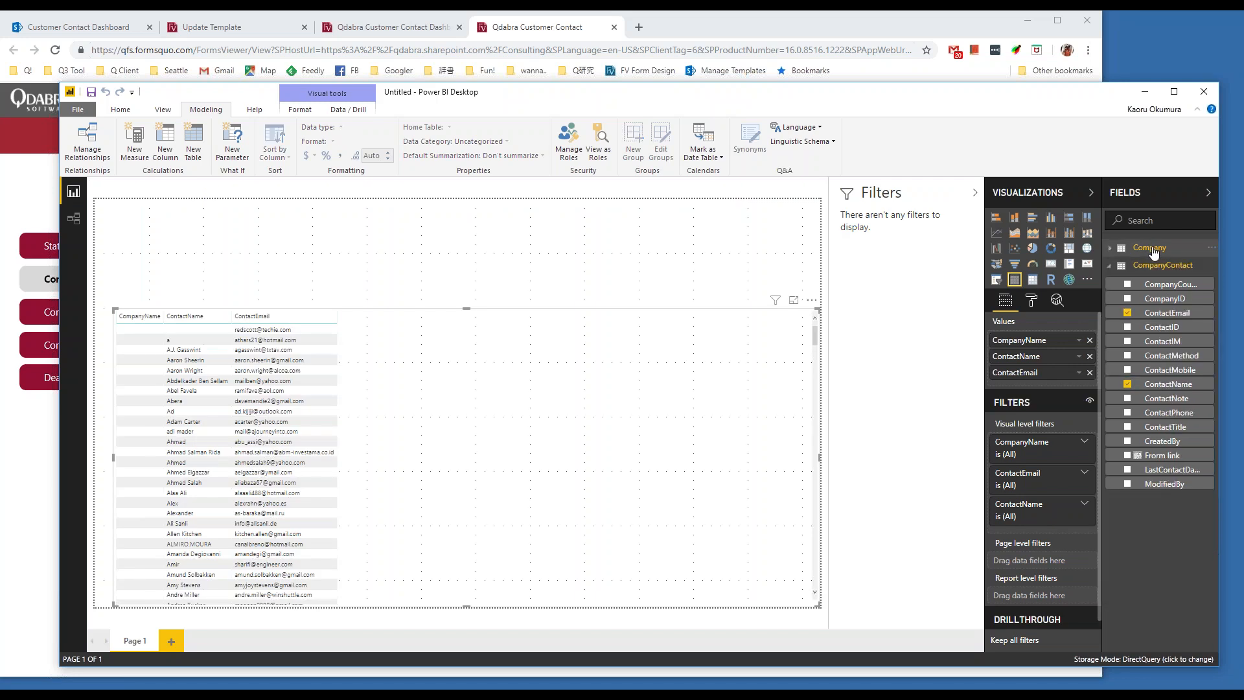
left_click(1152, 249)
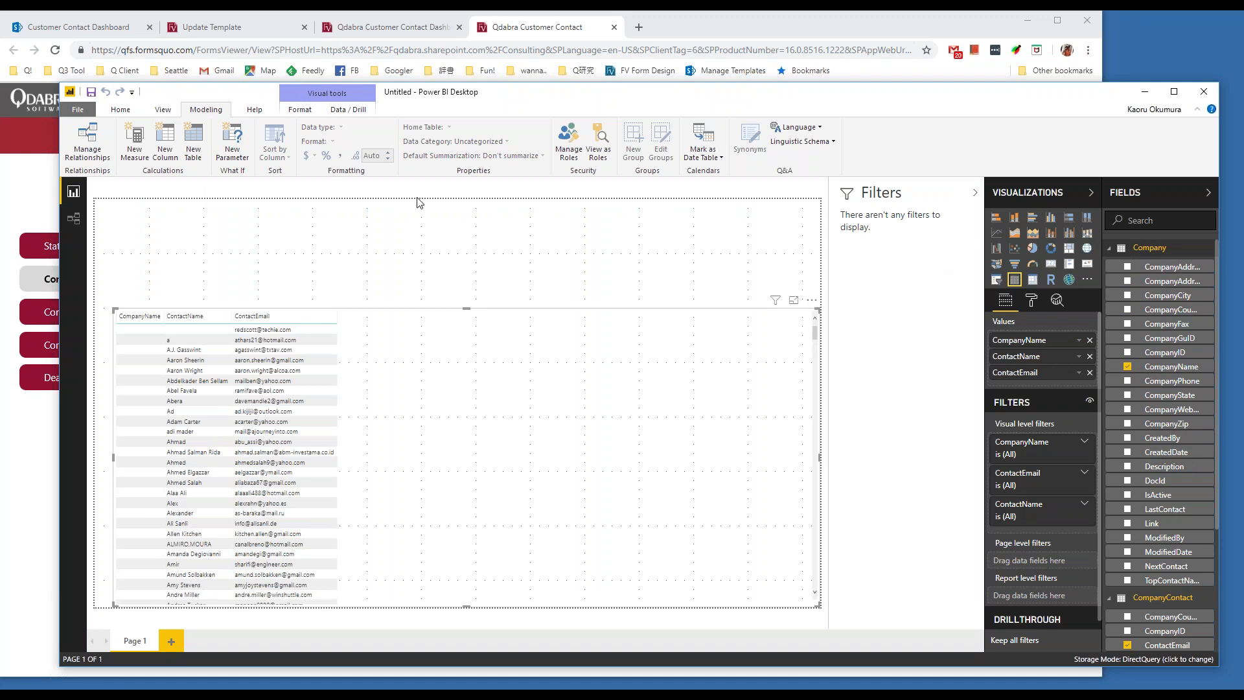
left_click(165, 143)
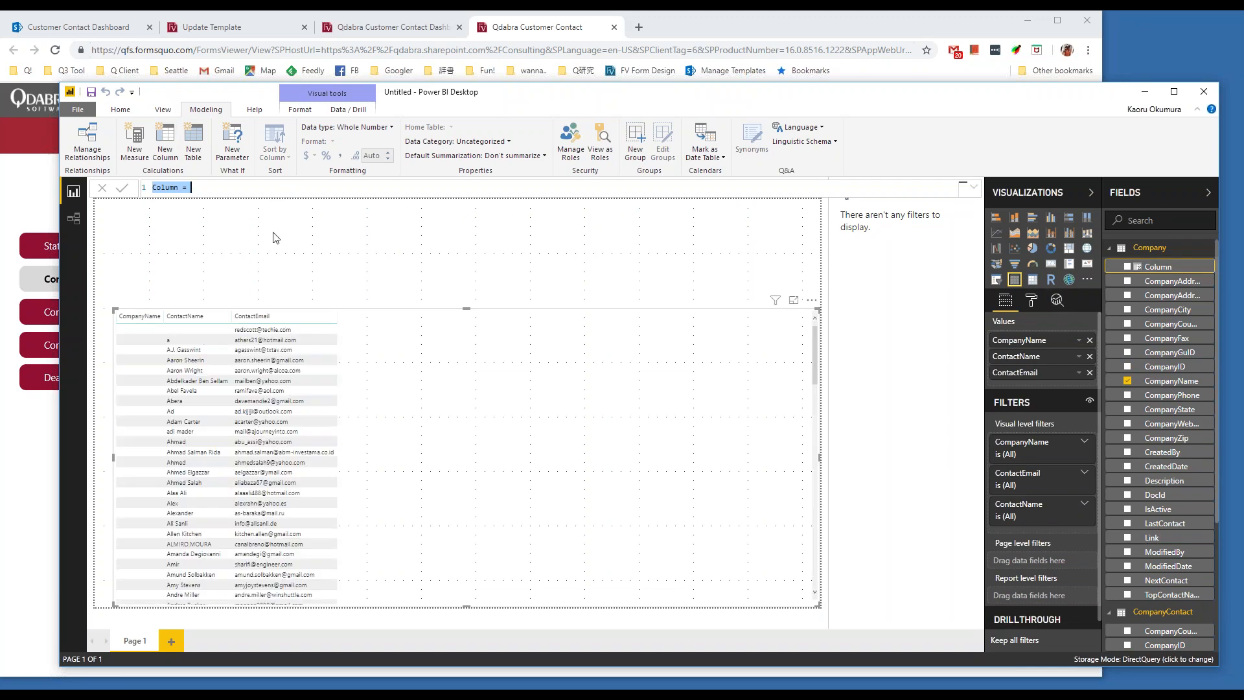
double_click(162, 188)
type("form List")
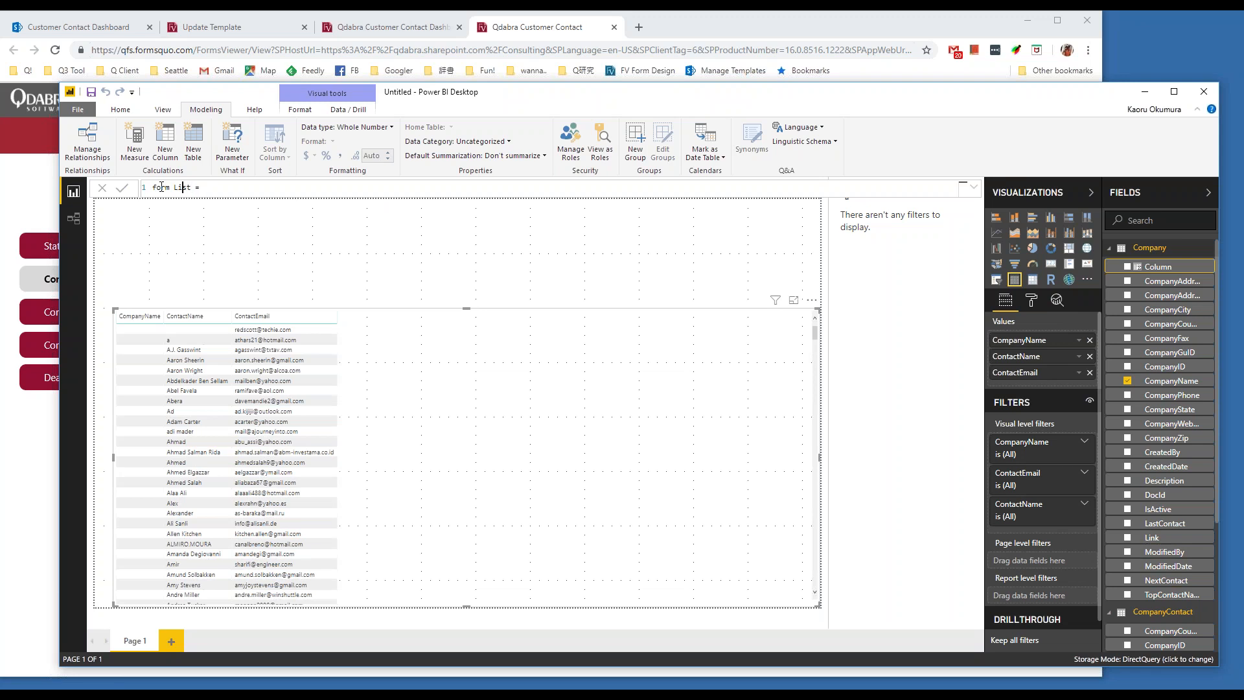
type("nk")
Set the form Link formula to the quoted form URL ending in "docid=" followed by & [DocId], and commit it.
type("https://qfs.formsquo.com/FormsViewer/View?SPHostUrl=https%3A%2F%2Fqdabra.sharepoint.com%2FConsulting&SPLanguage=en-US&SPClientTag=6&SPProductNumber=16.0.8516.1222&SPAppWebUrl=https%3A%2F%2Fqdabra-a499105cd623dc.sharepoint.com%2FConsulting%2FFormsViewer&templateName=Qdabra%20Customer%20Contact&docid=21581")
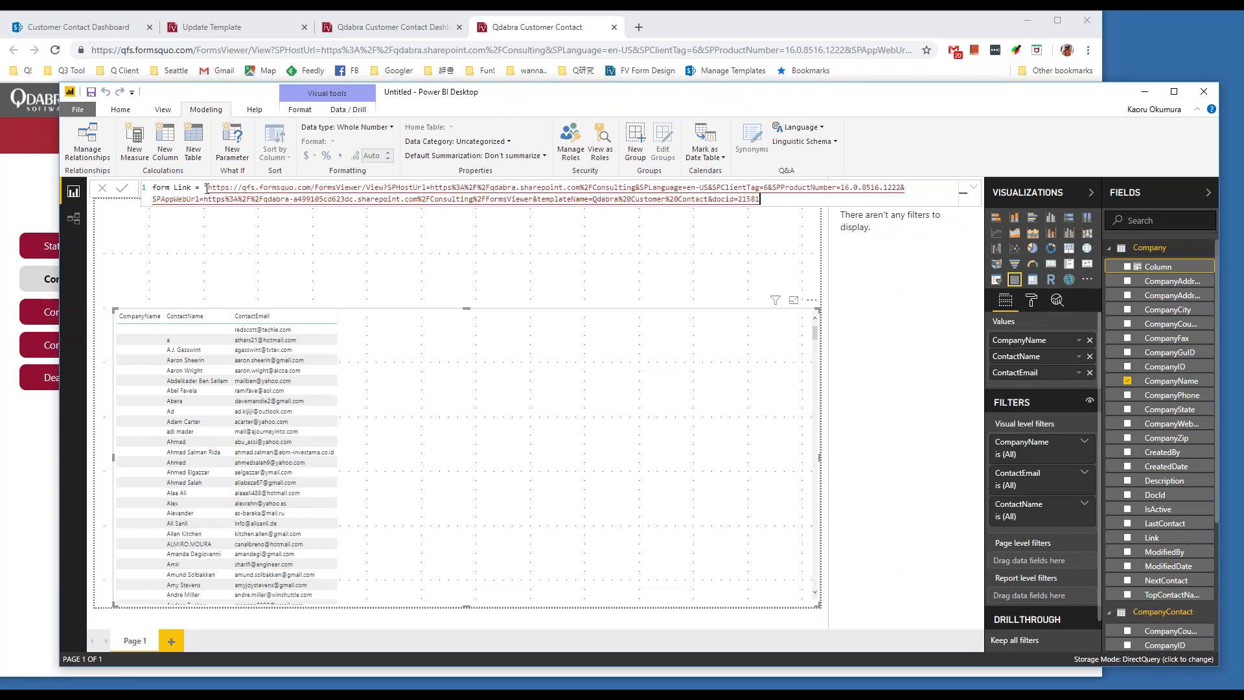
key("BackSpace")
key("BackSpace")
key("BackSpace")
key("BackSpace")
type("\" & [")
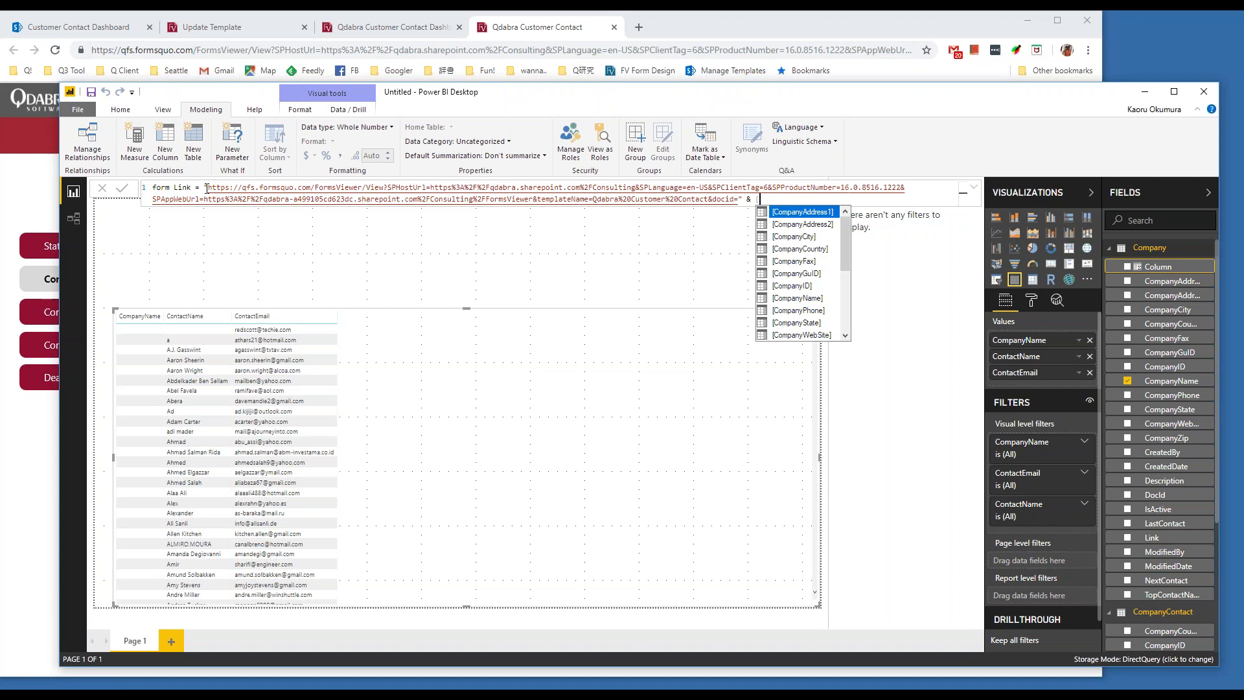
type("d")
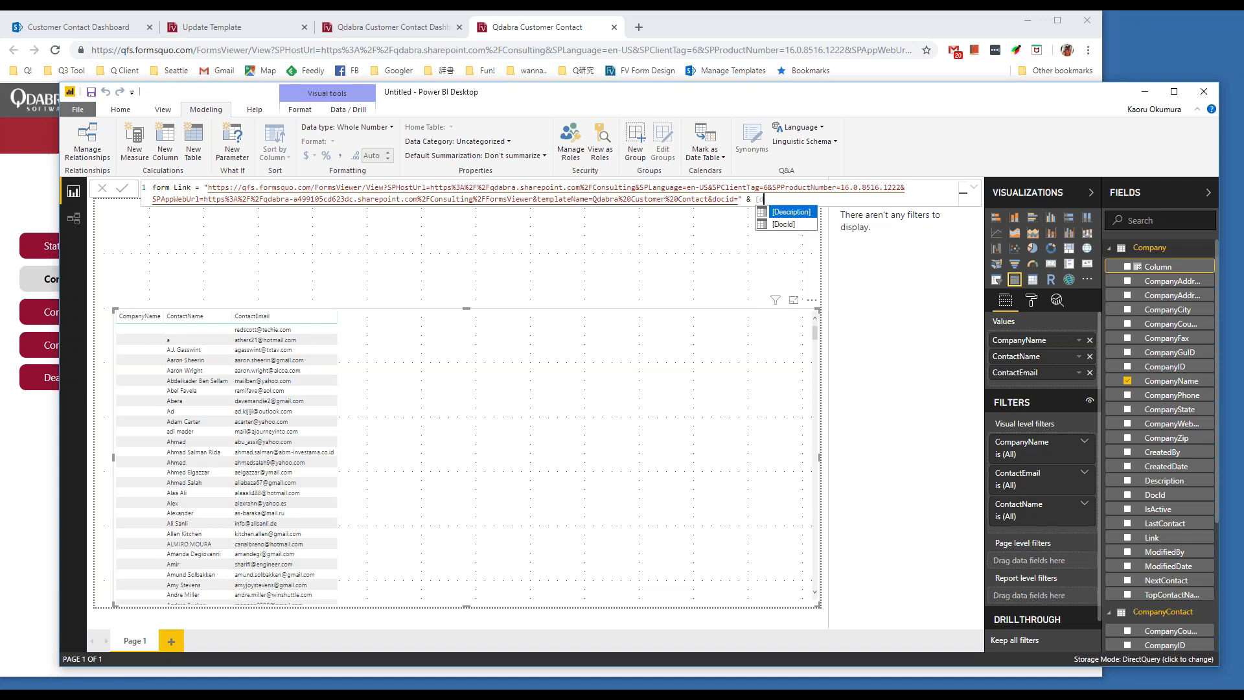
left_click(784, 225)
double_click(784, 224)
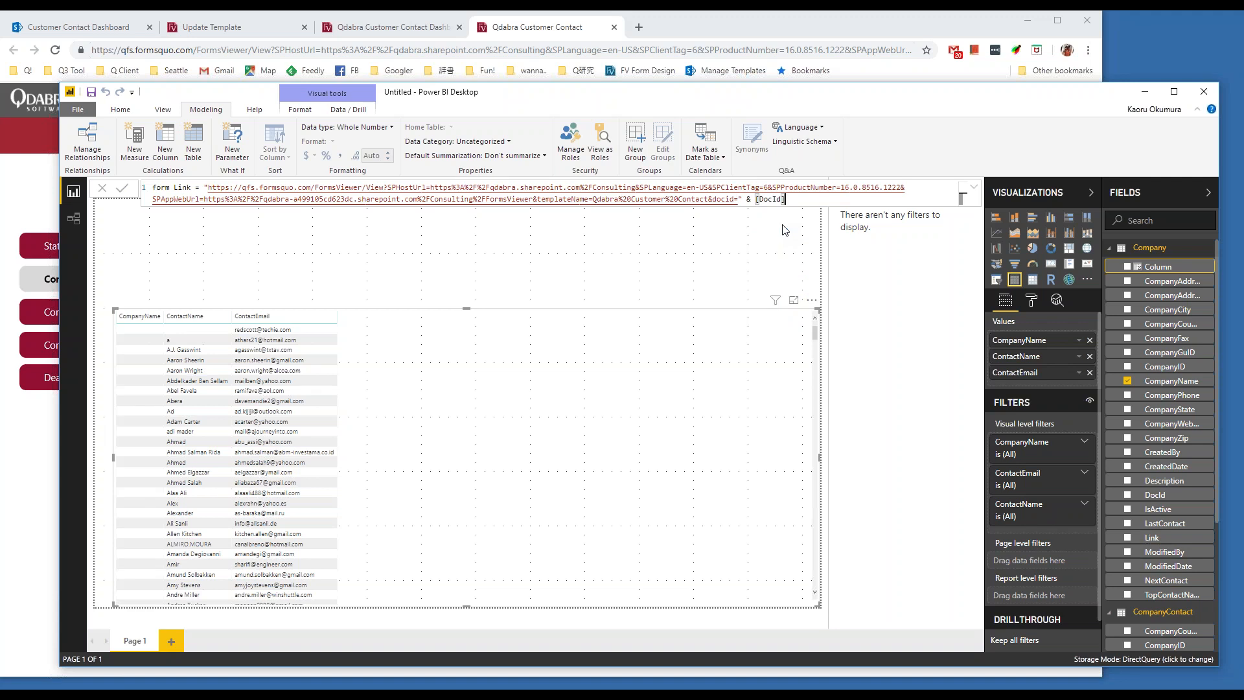
key("Return")
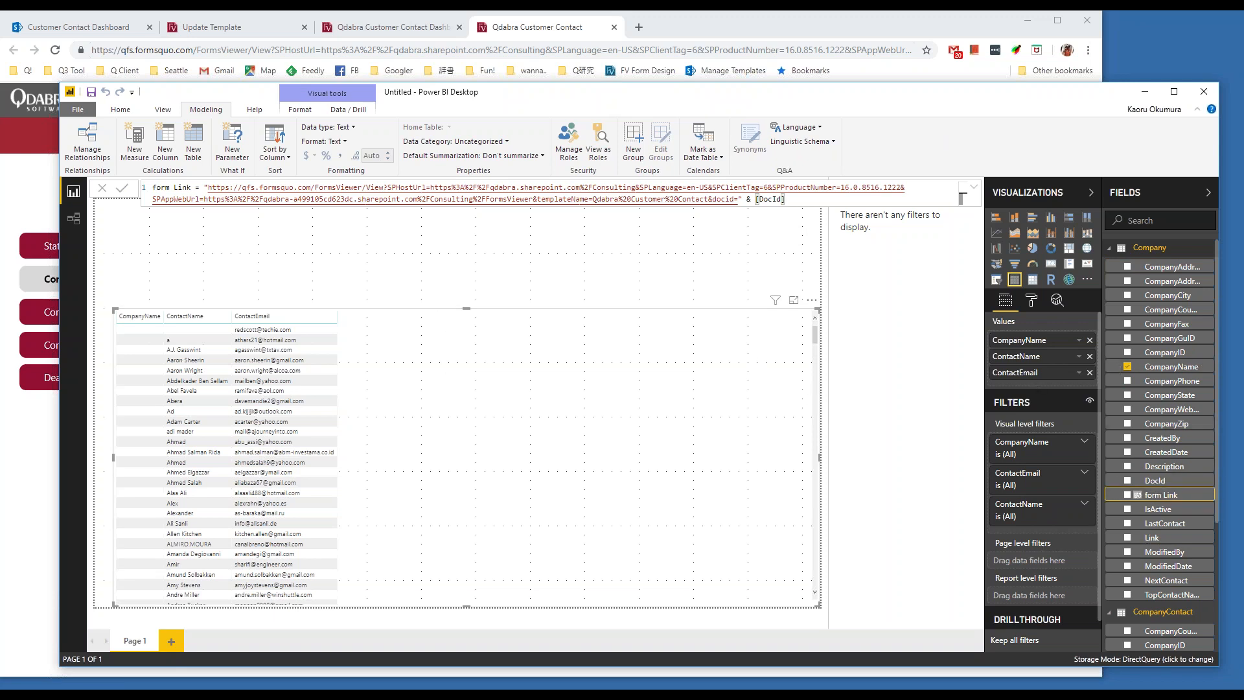
Add the Company table's form Link column to the contact table visual and set its data category to Web URL.
left_click_drag(1143, 492, 1039, 380)
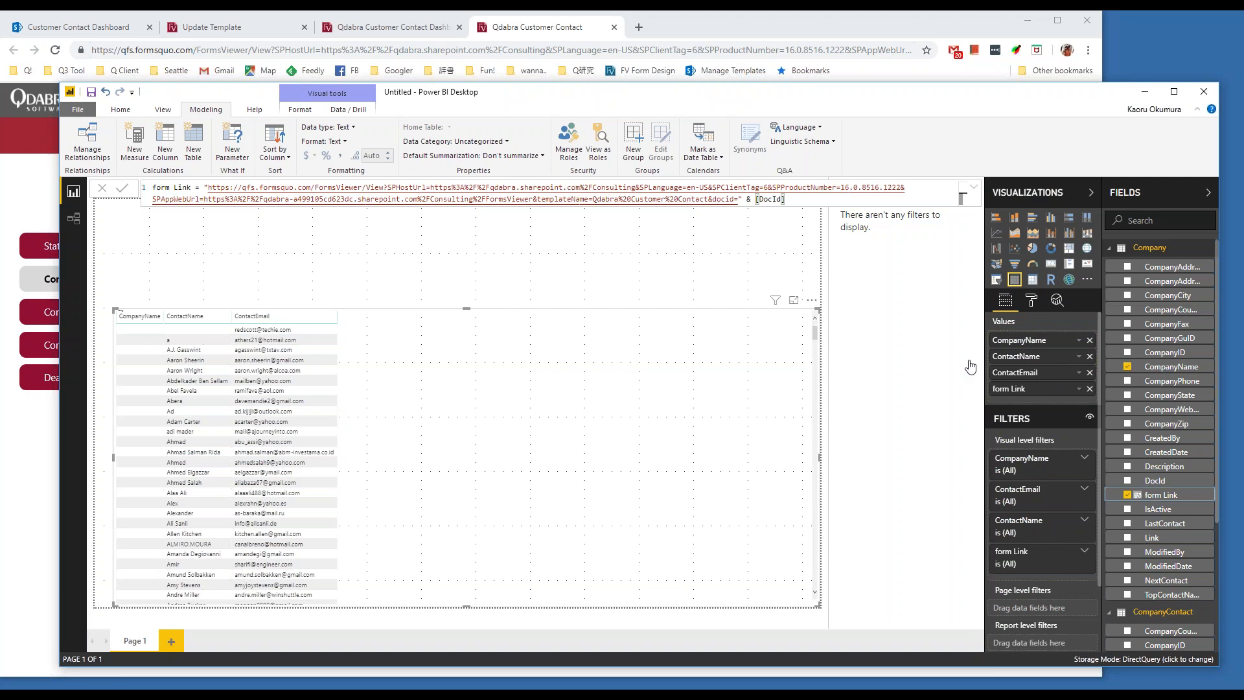
left_click(653, 270)
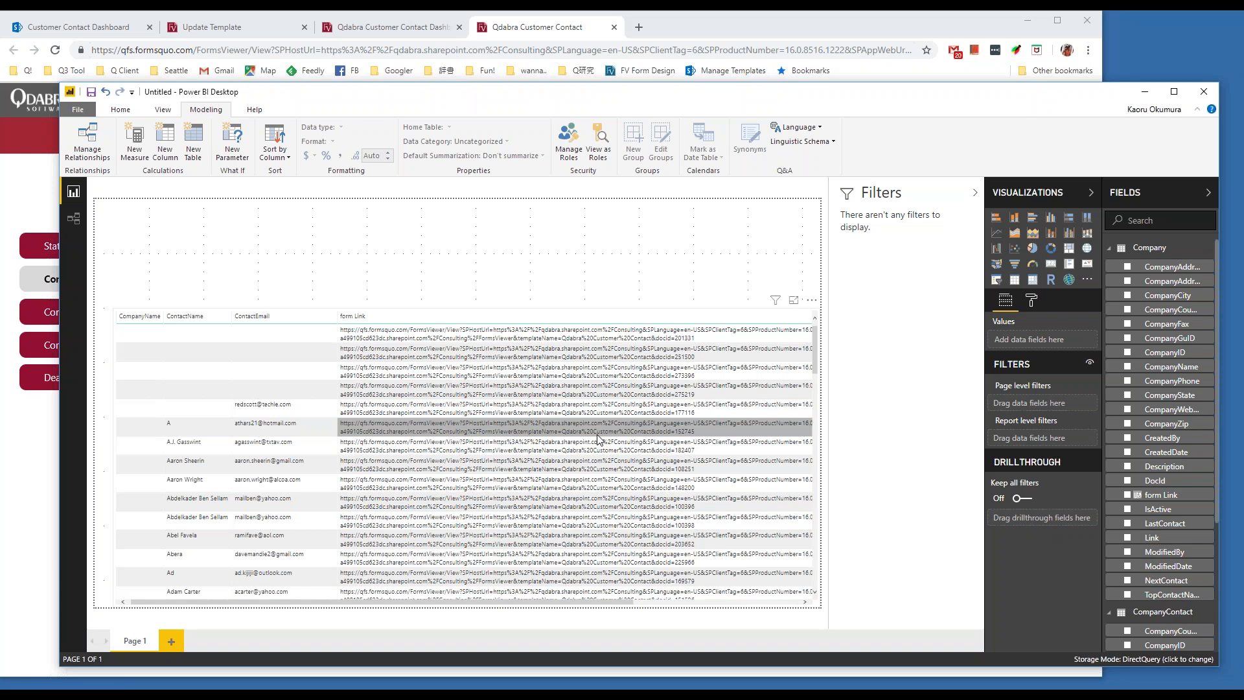
left_click(1160, 496)
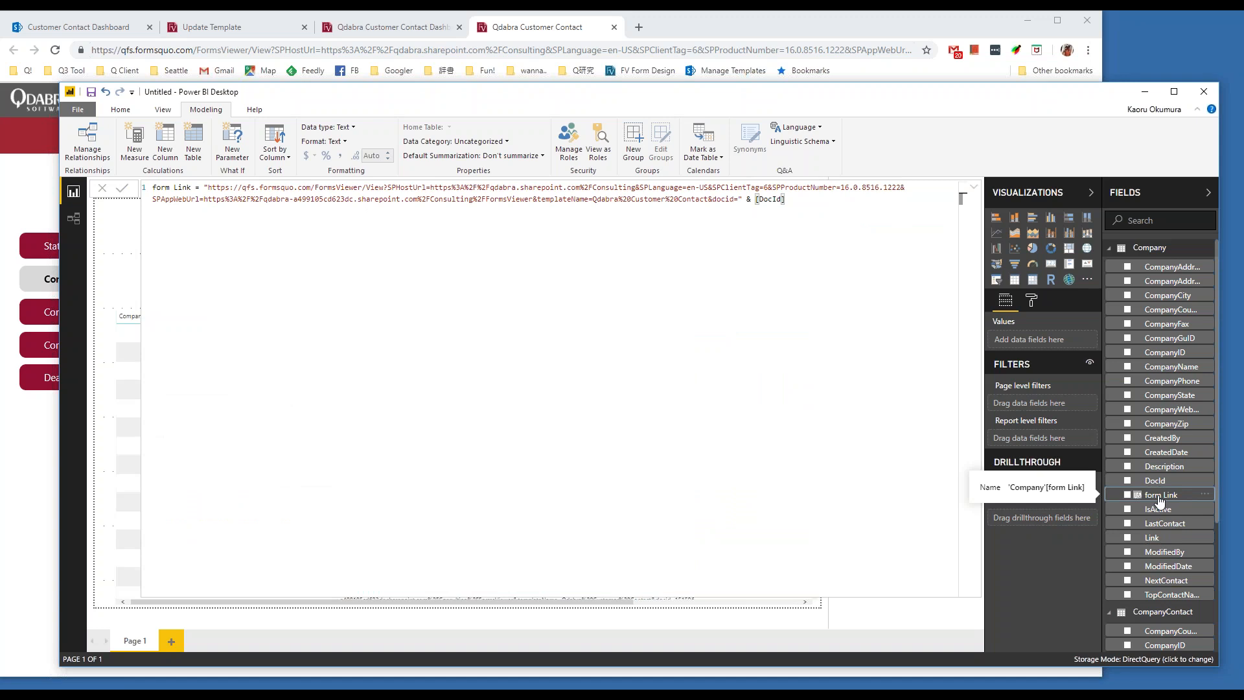
left_click(483, 142)
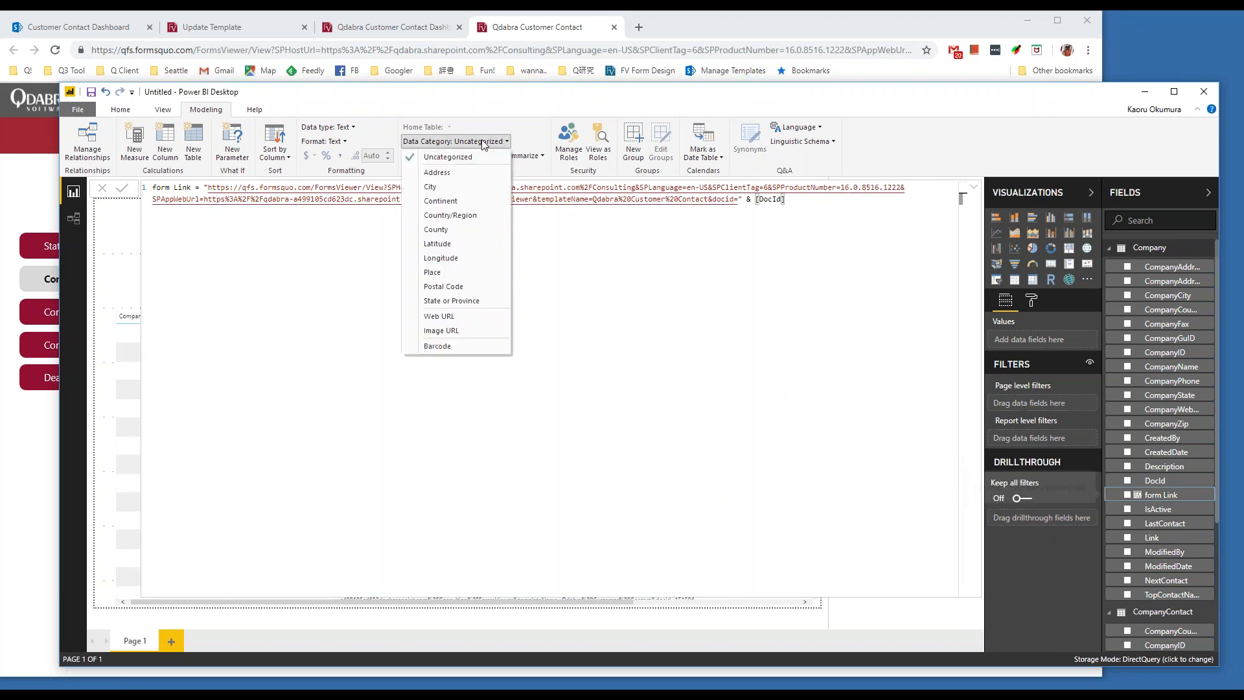
left_click(458, 320)
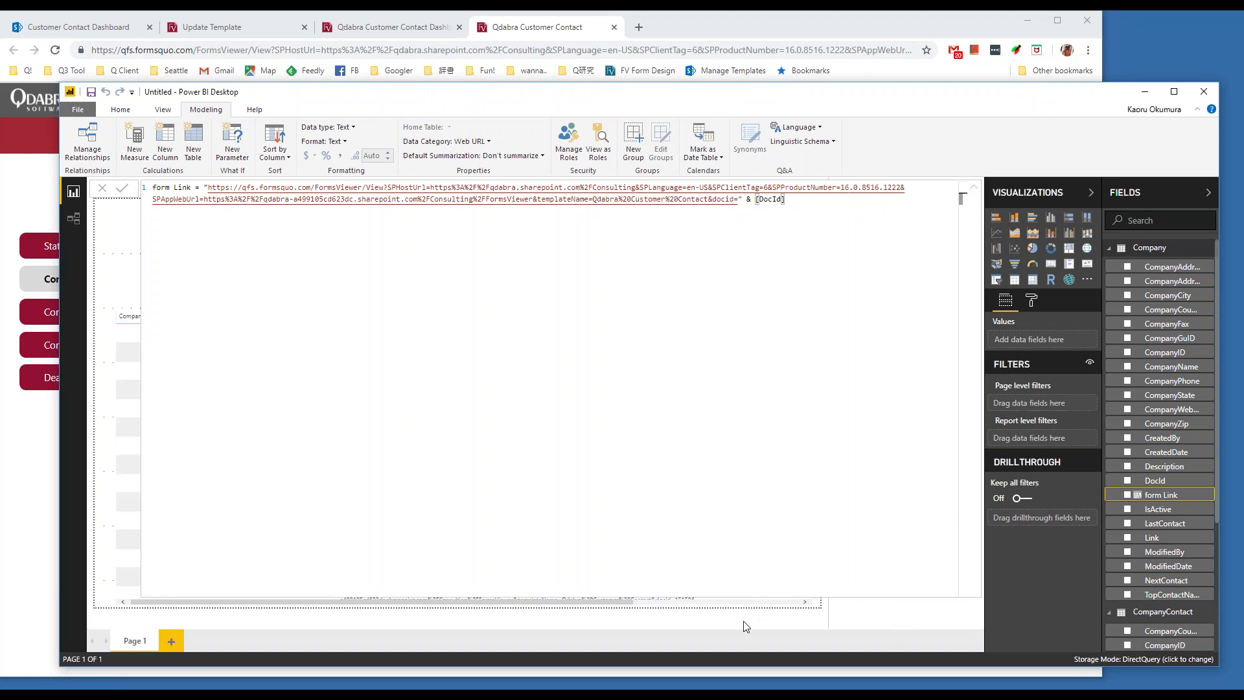
left_click(591, 412)
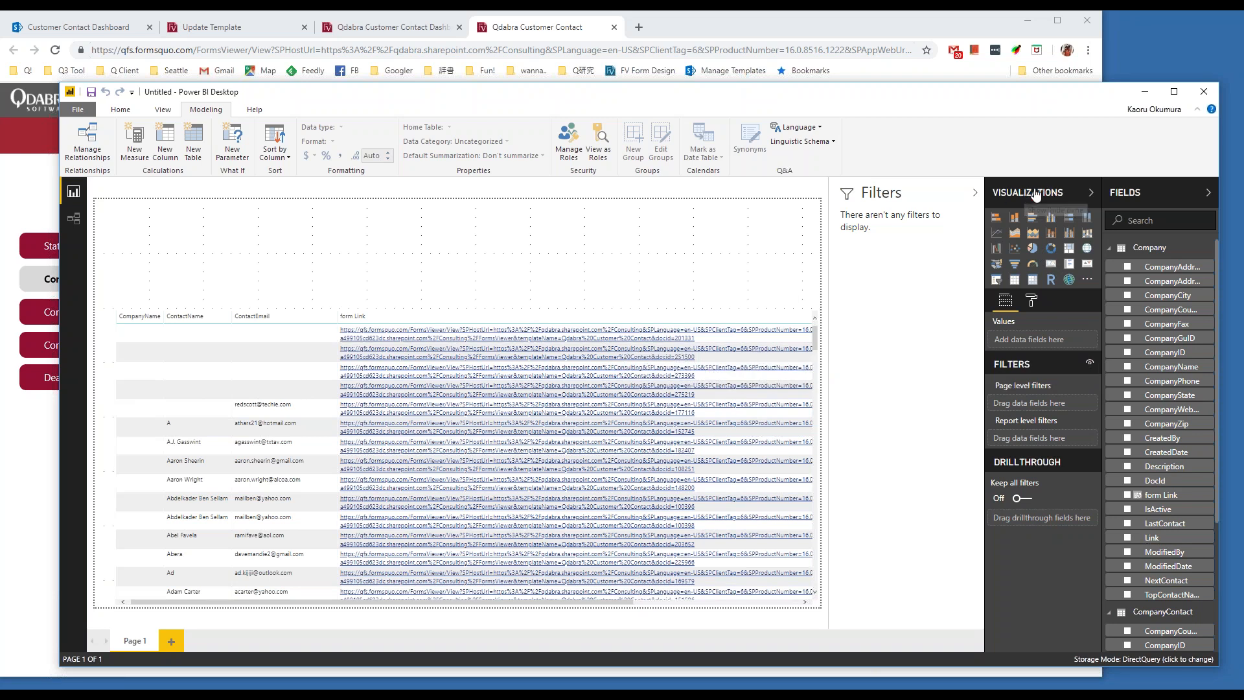
Turn on the URL icon in the contact table visual's Values formatting so the form links show as icons.
left_click(1031, 302)
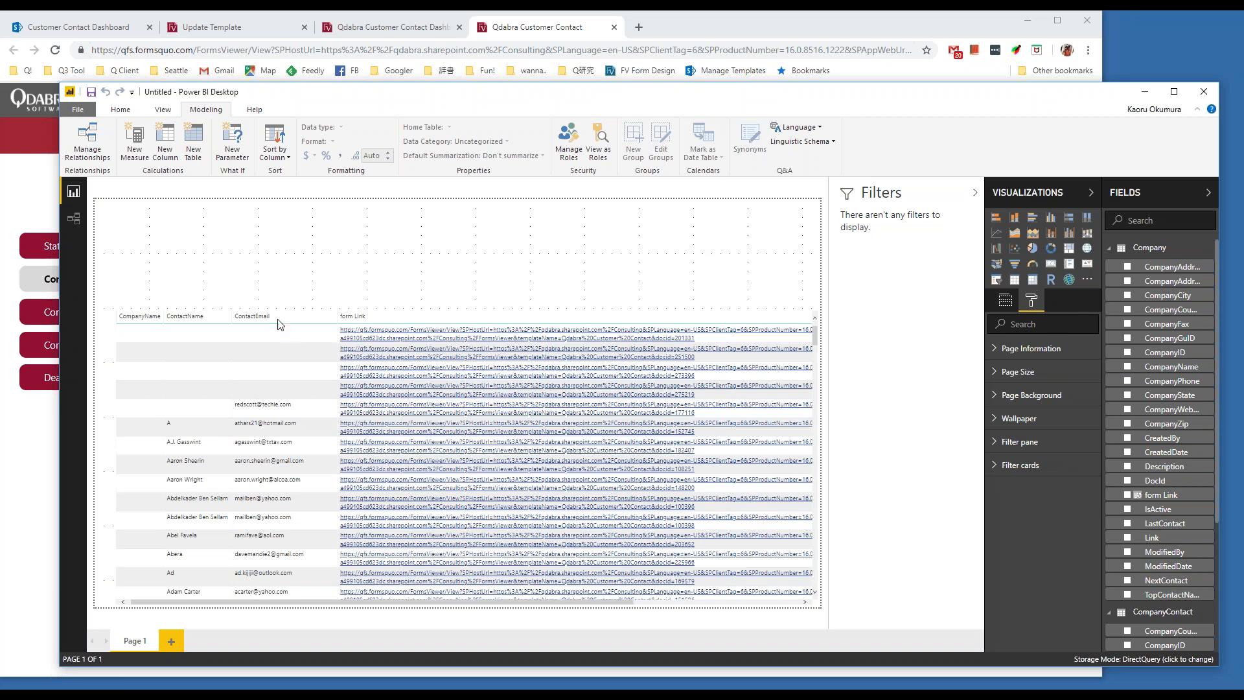
left_click(293, 350)
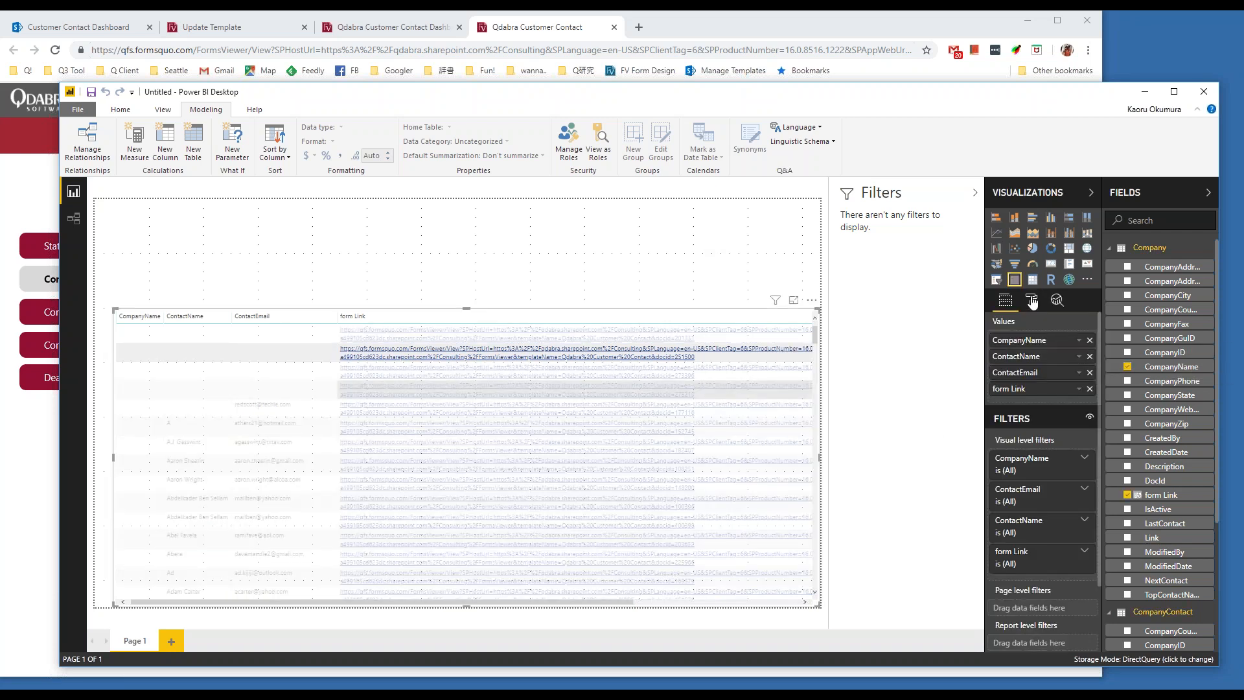
left_click(1032, 301)
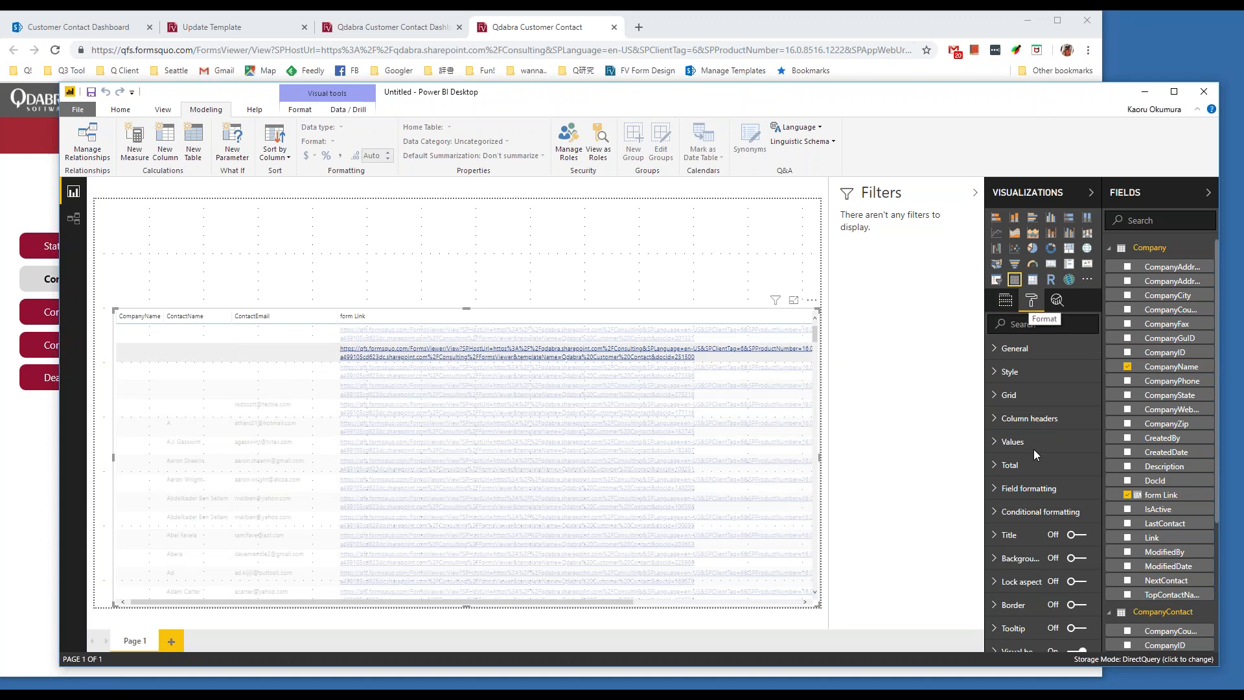
left_click(998, 444)
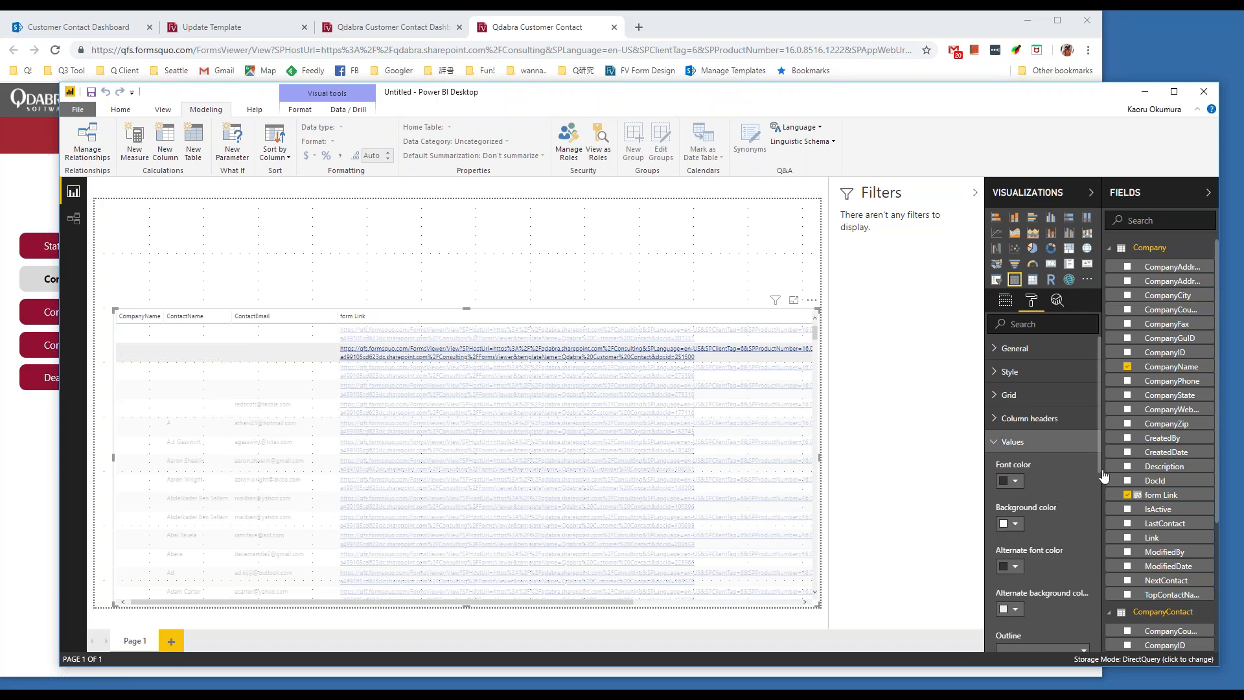
scroll(1100, 493, "down", 4)
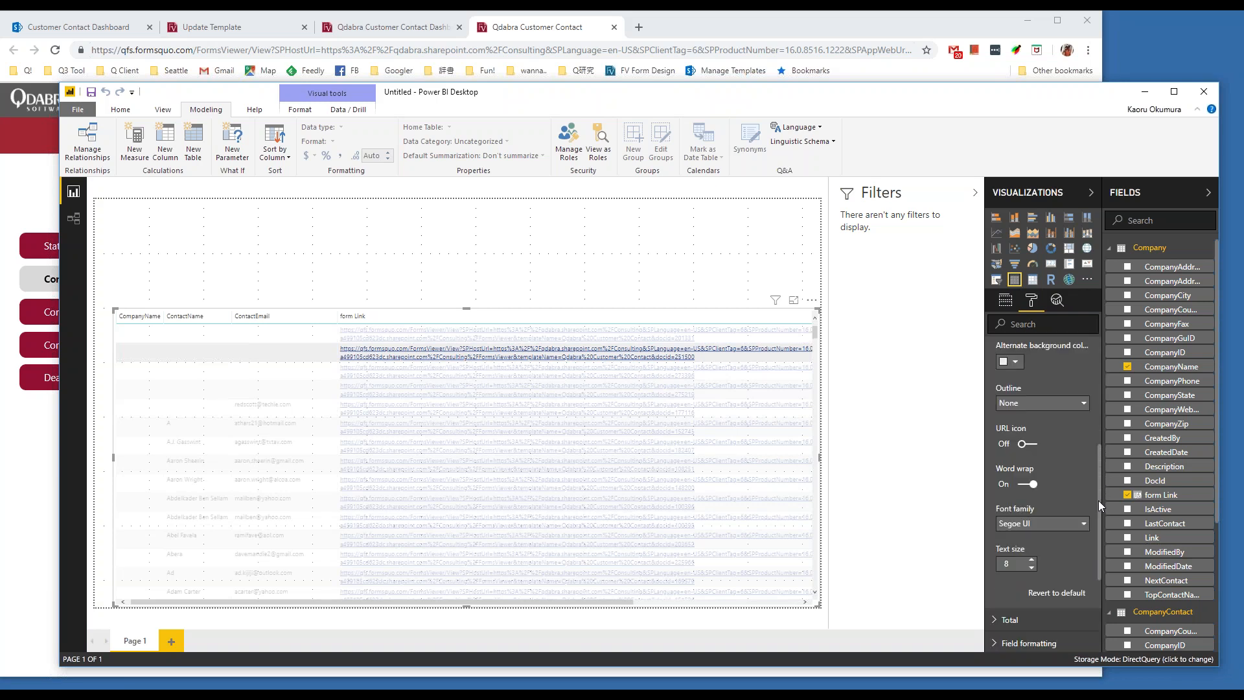
scroll(1030, 444, "down", 1)
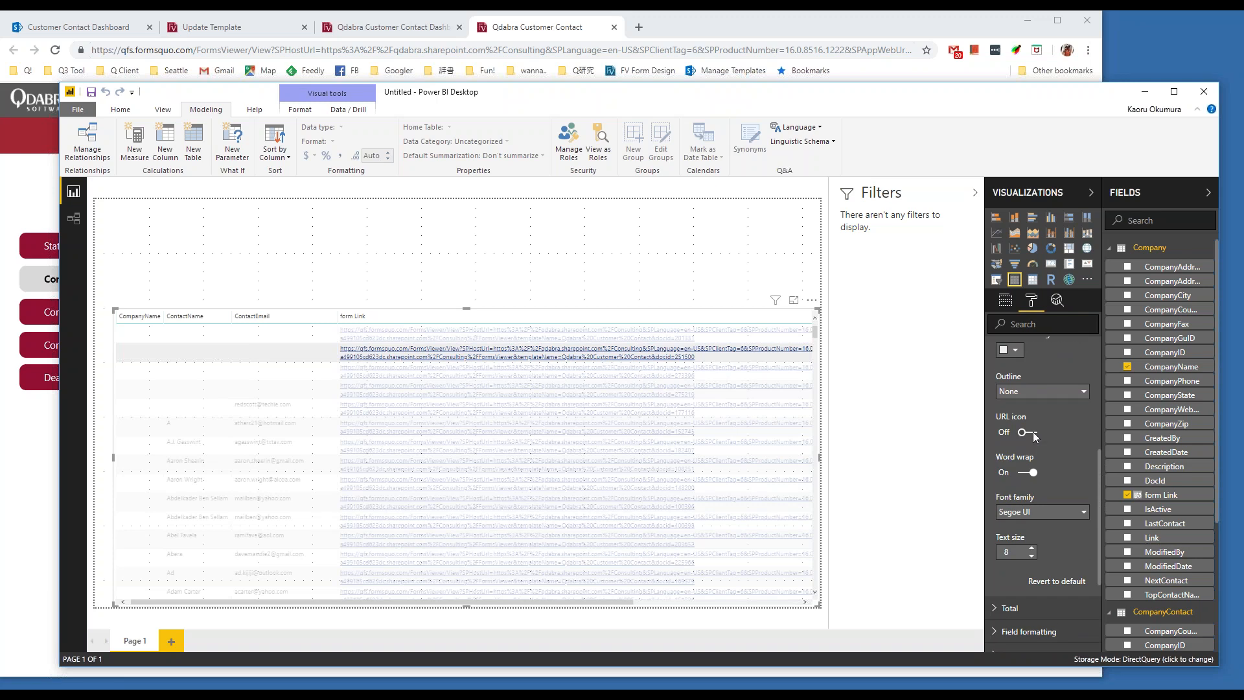
left_click(1031, 432)
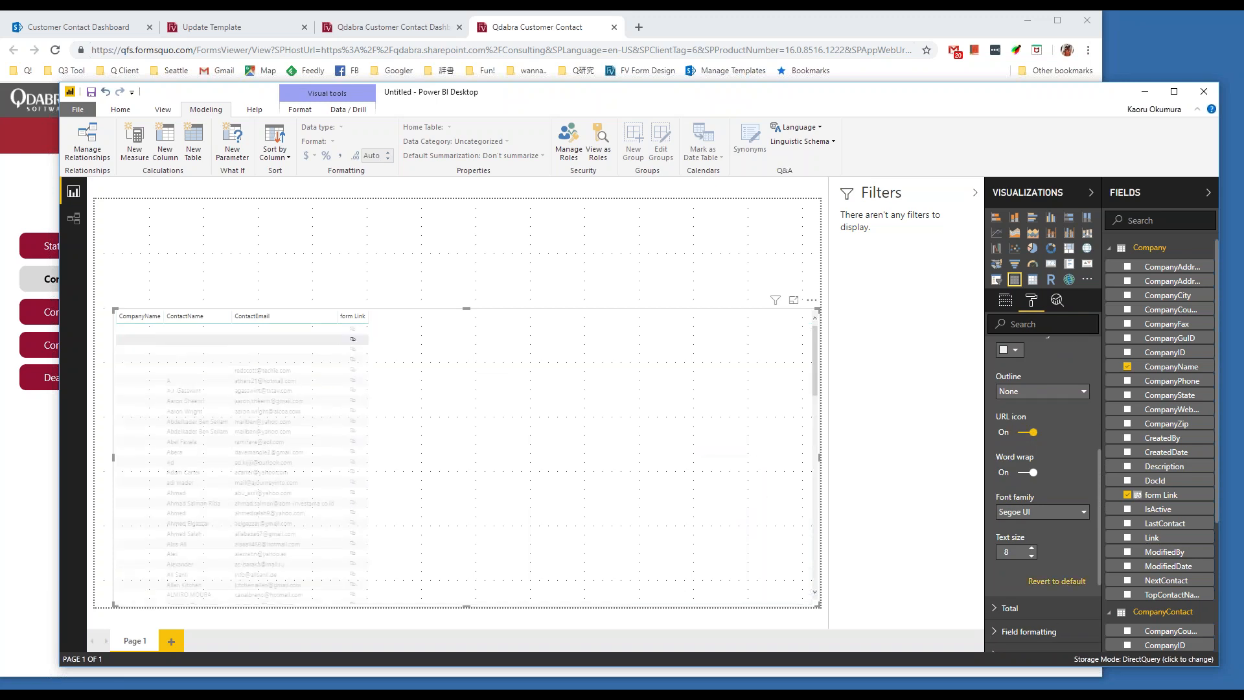
left_click(597, 279)
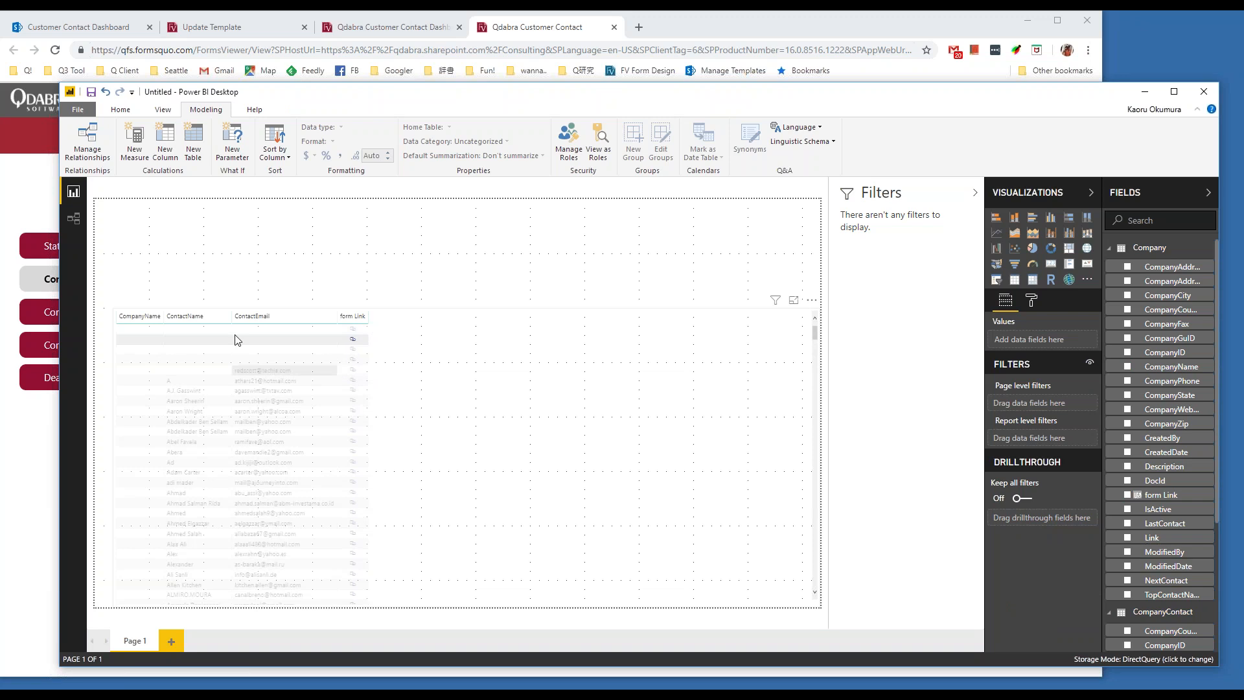
Widen the CompanyName, ContactName and ContactEmail columns of the contact table visual.
left_click_drag(165, 320, 286, 323)
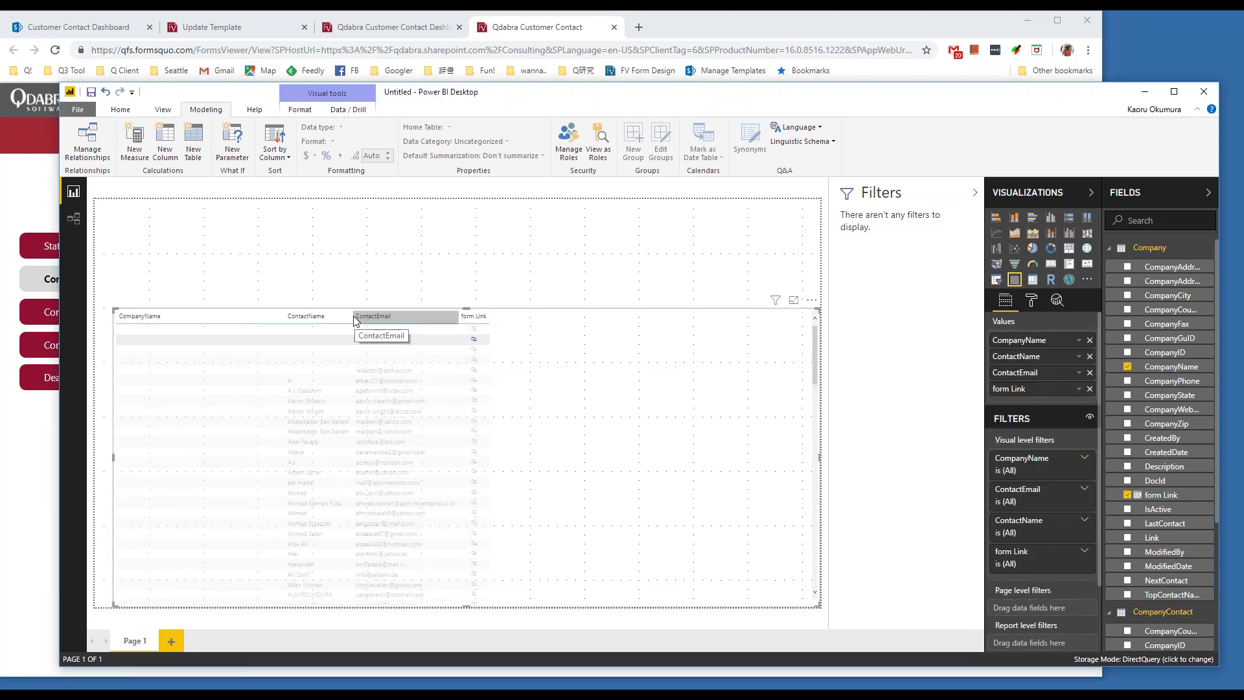
left_click_drag(353, 315, 455, 332)
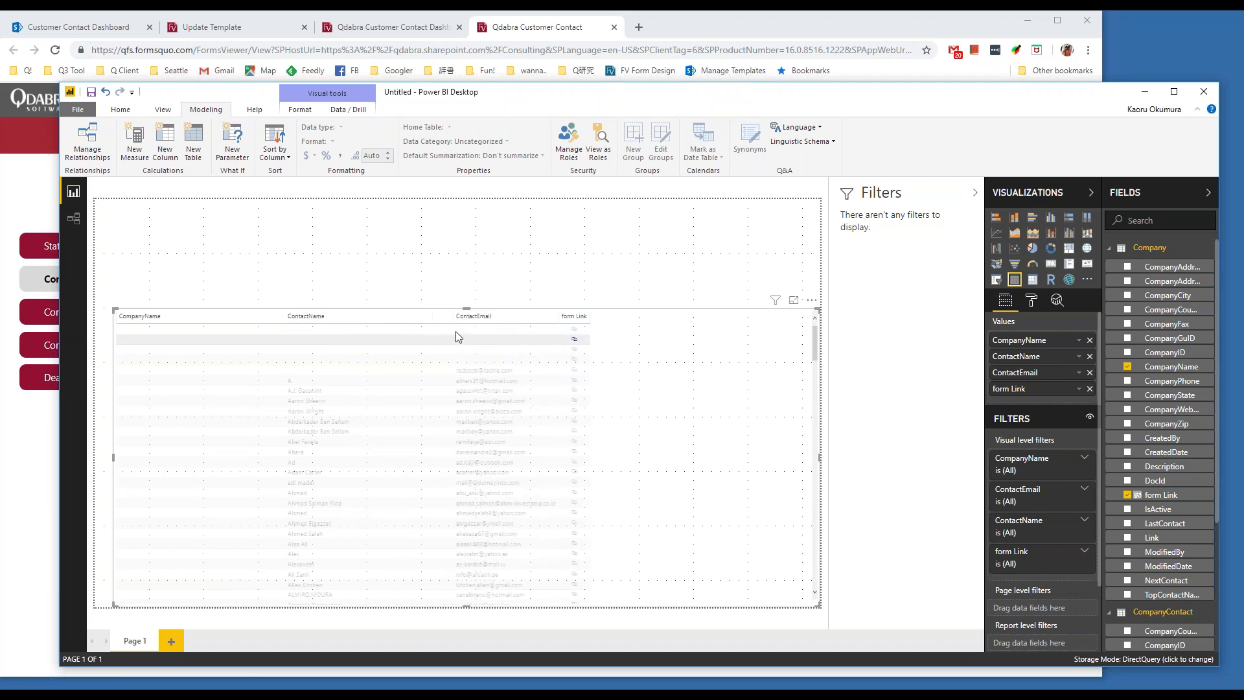
left_click_drag(561, 317, 655, 327)
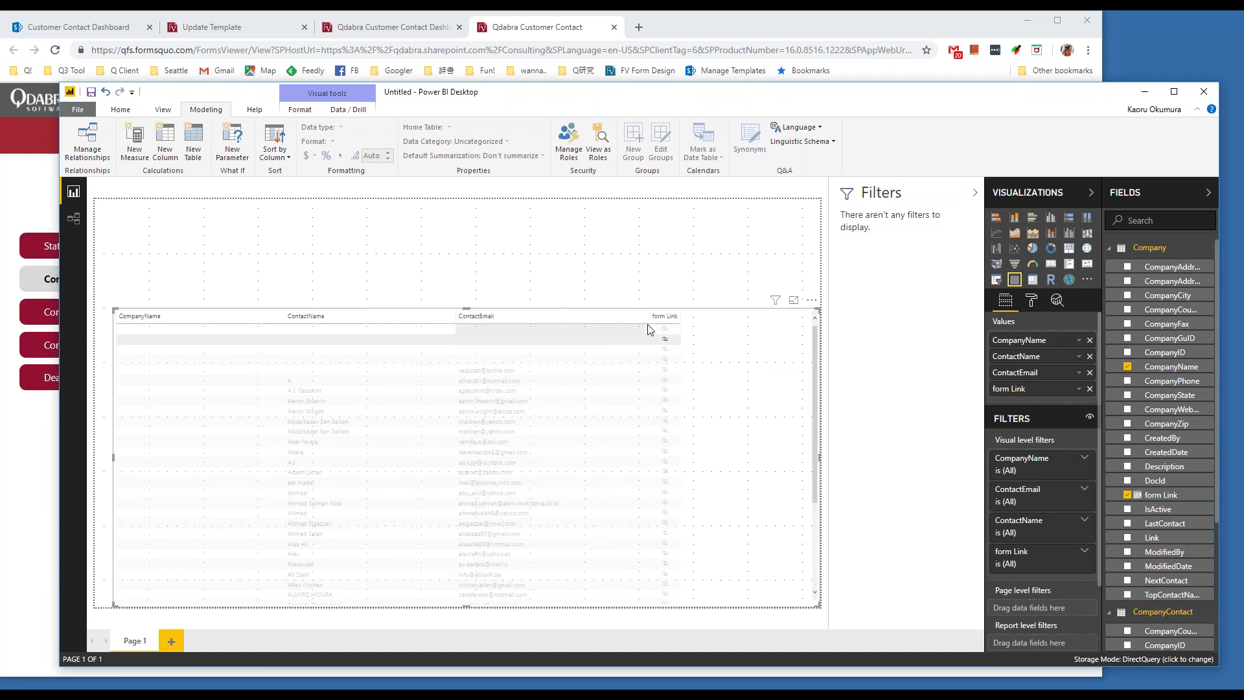
left_click(556, 235)
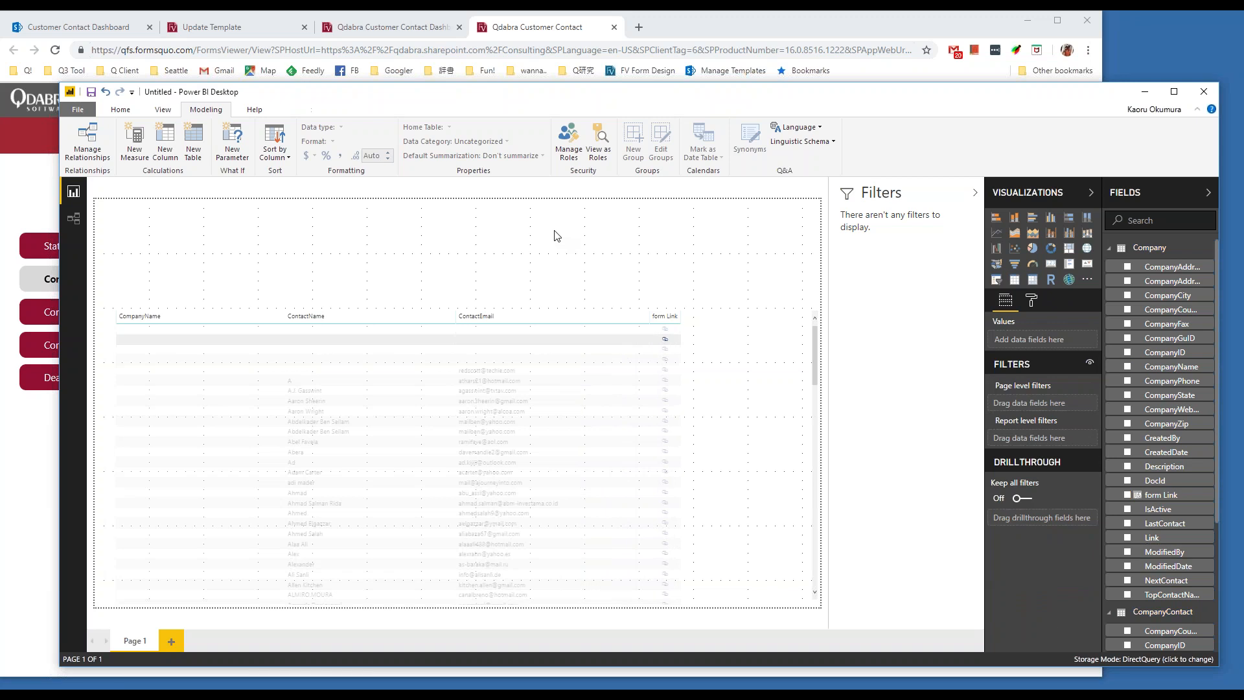
With no visual selected, search the Power BI visuals marketplace for "text" and import the Text Filter visual into the report.
left_click(536, 343)
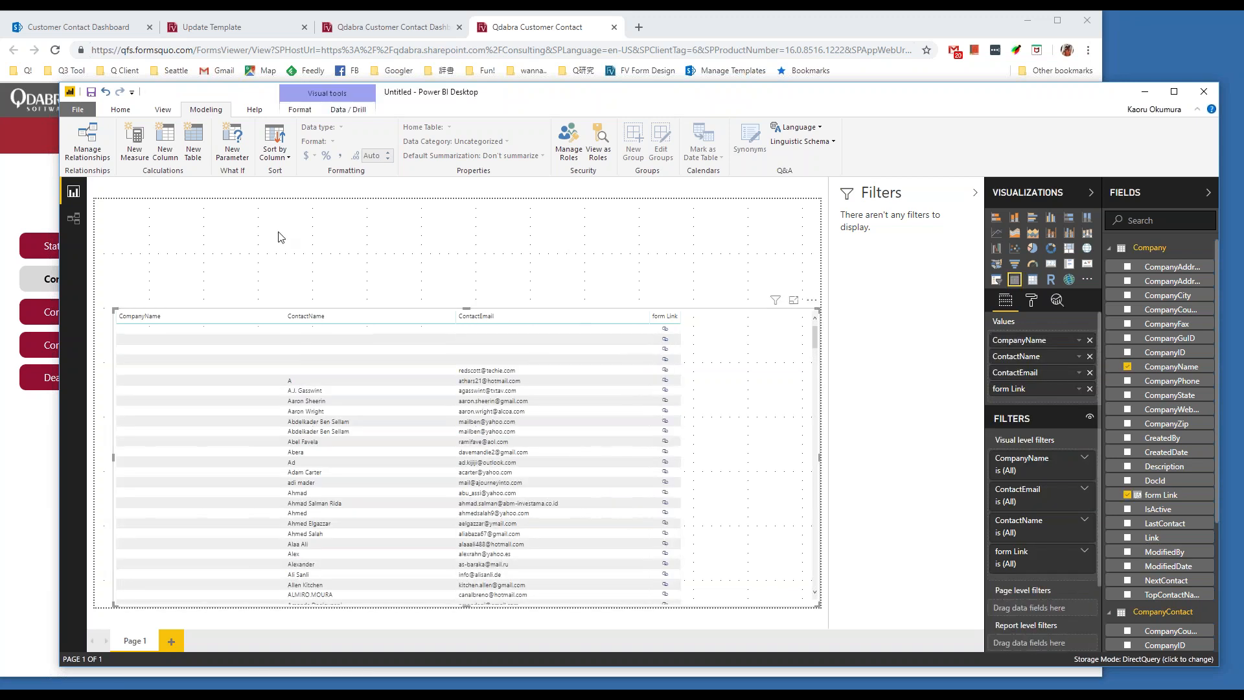
left_click(209, 231)
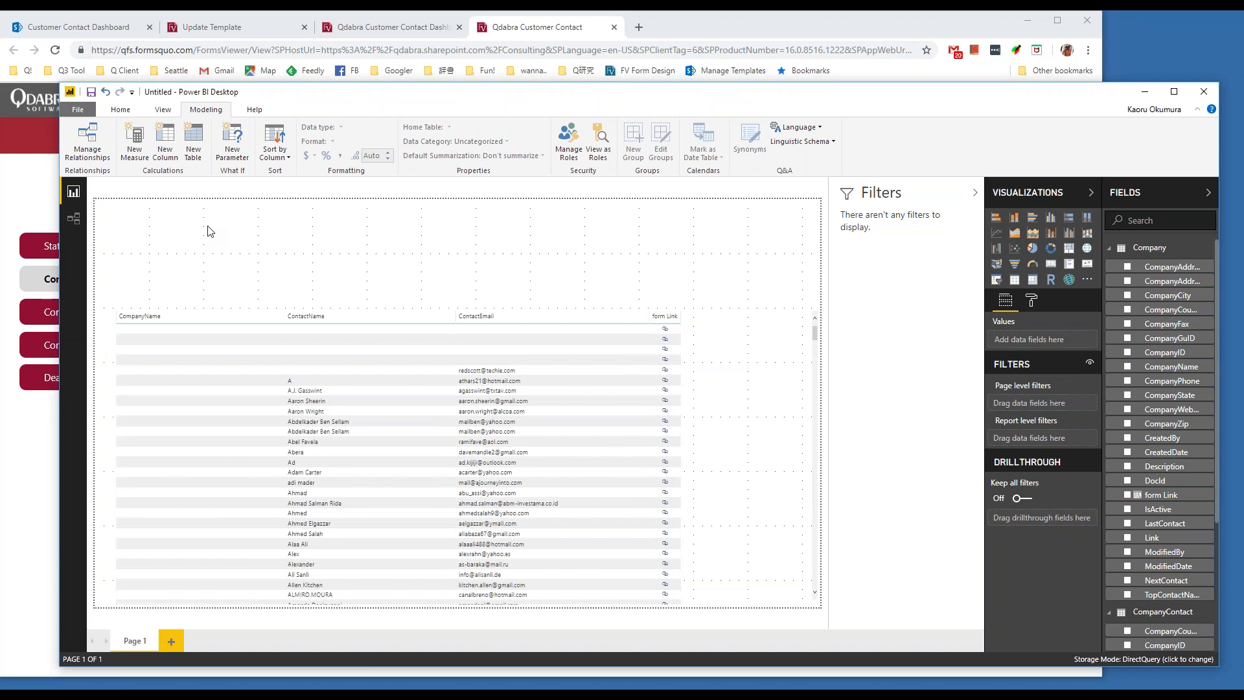
left_click(1088, 283)
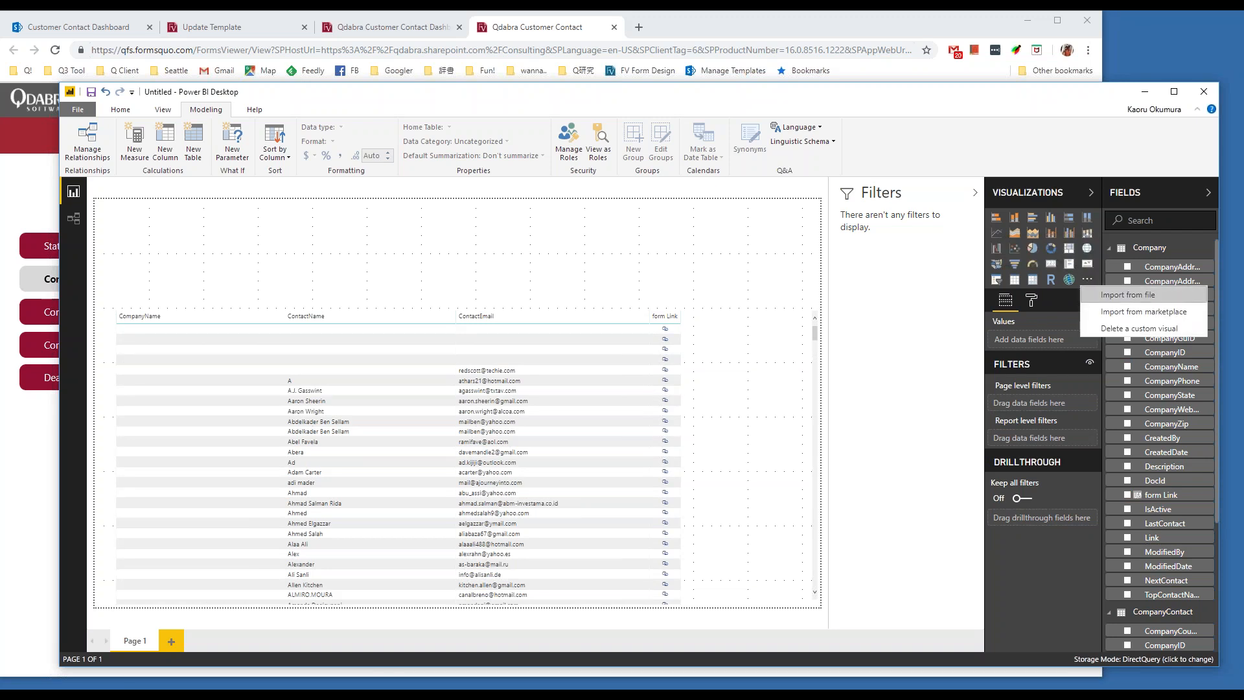
left_click(1118, 313)
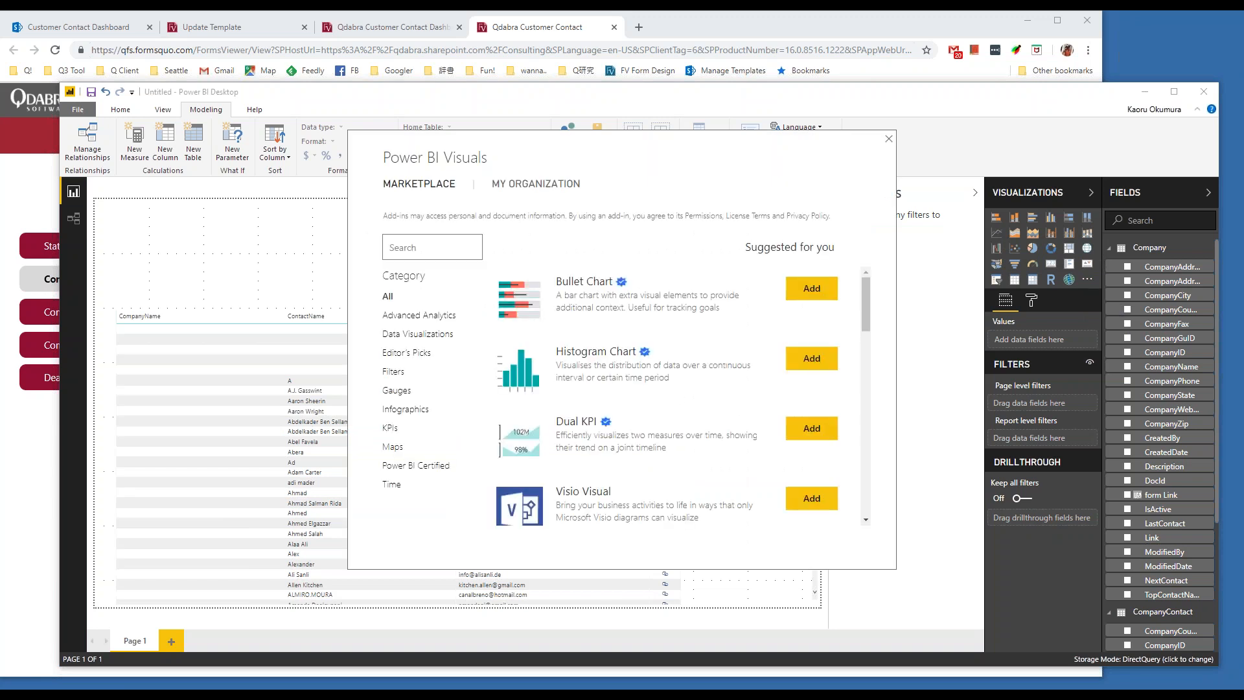
left_click(446, 245)
type("te")
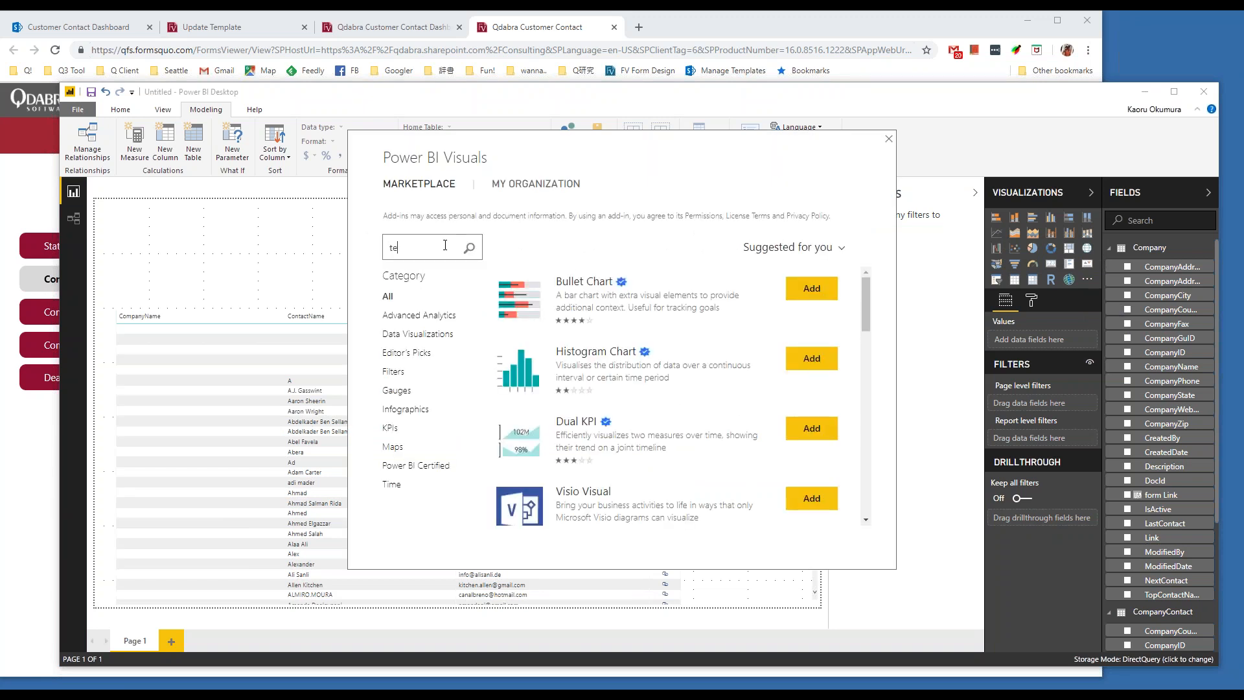
type("xt fi")
key("Return")
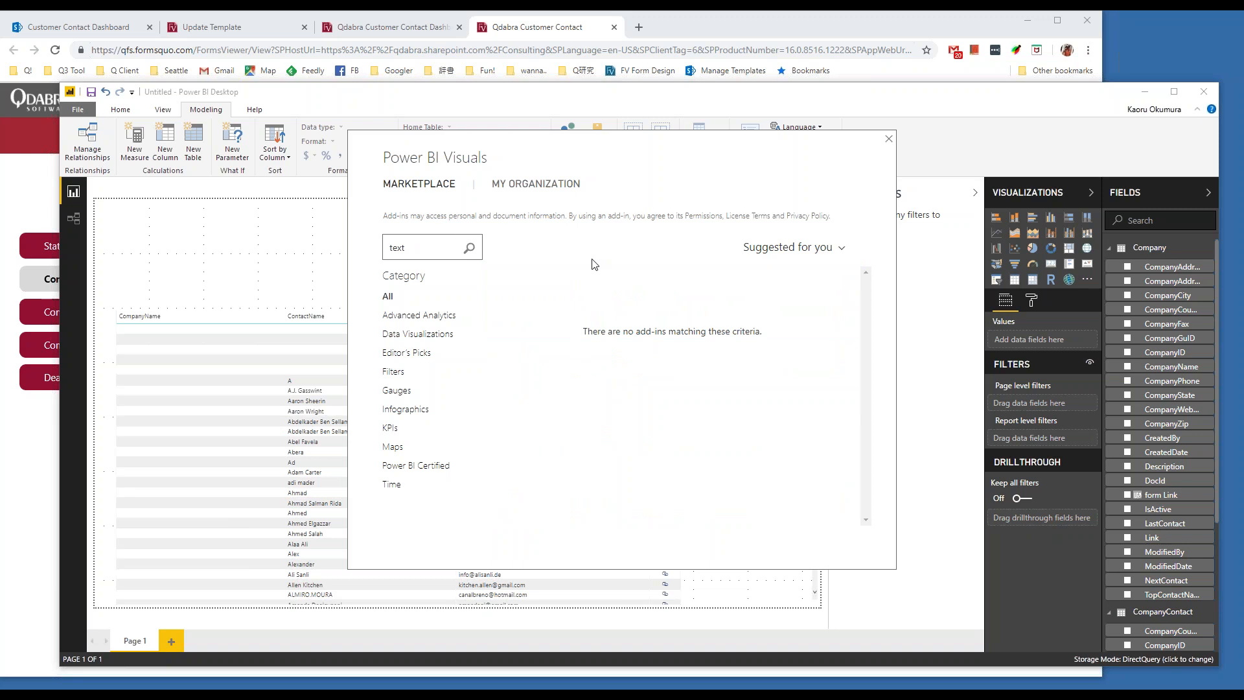
type("fillter")
key("Return")
left_click(469, 248)
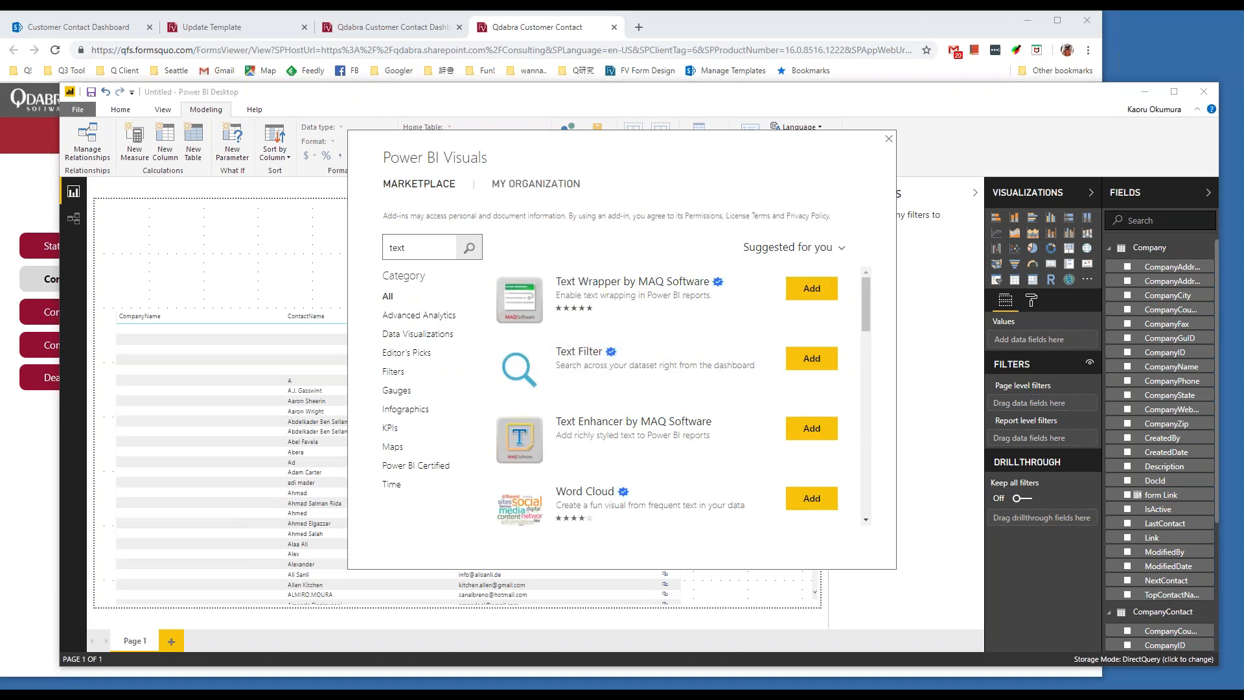
left_click(809, 360)
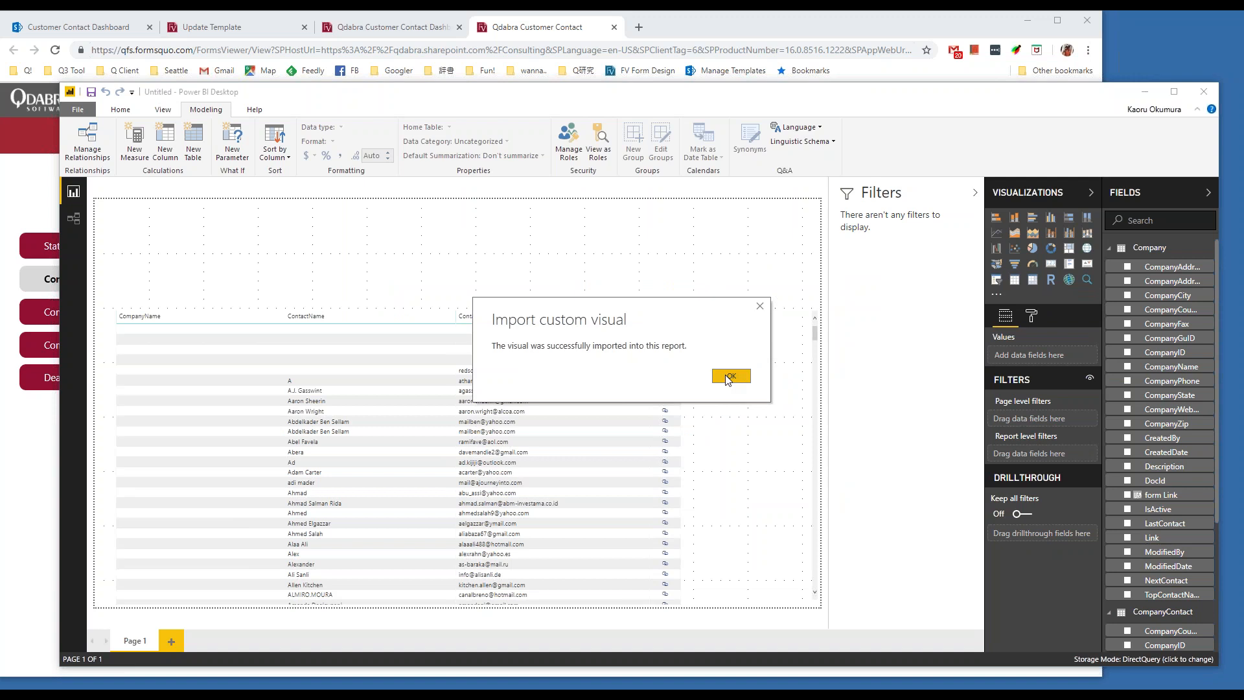
left_click(731, 376)
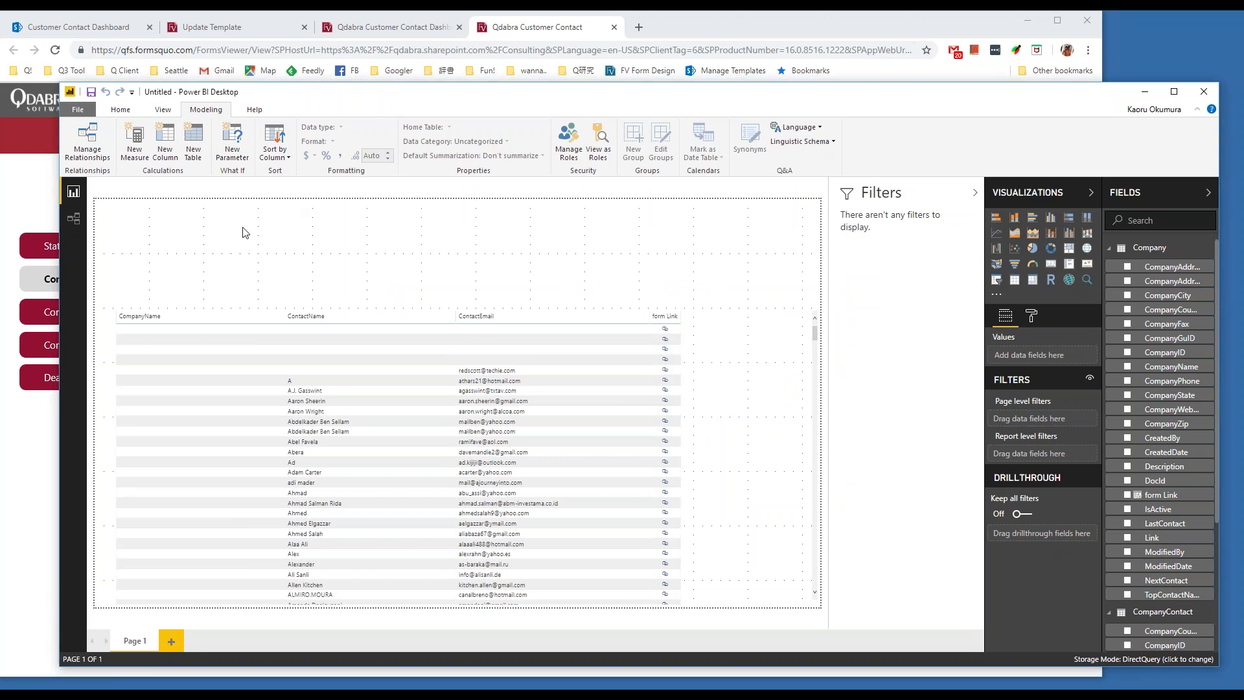
Add a Text Filter visual, shrink it to a small search box above the contact table, and assign the Company table's CompanyName field.
left_click(1086, 280)
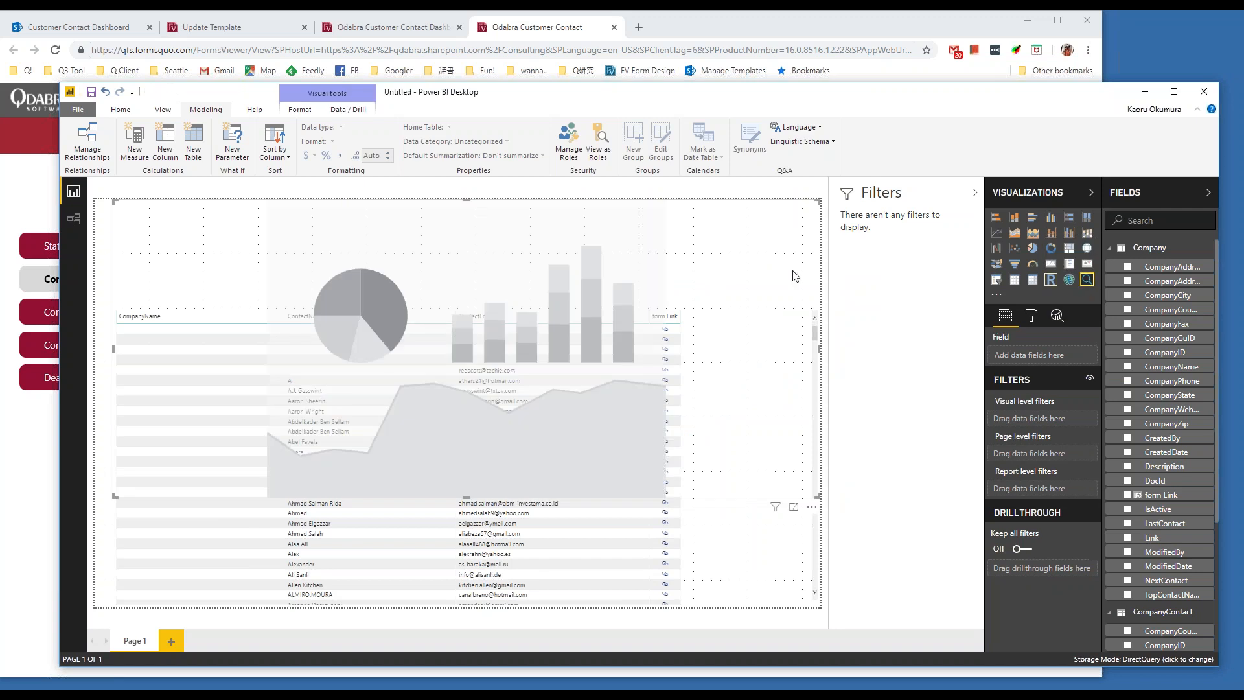
left_click_drag(814, 496, 271, 253)
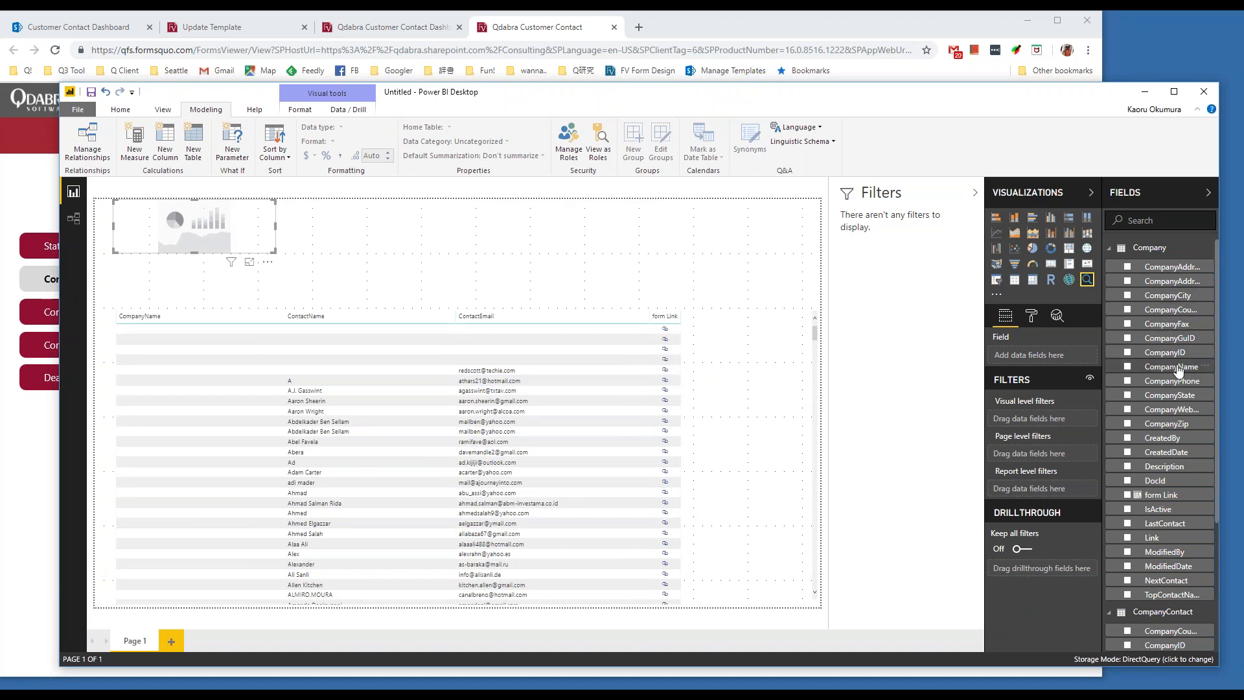
left_click_drag(1180, 367, 1037, 356)
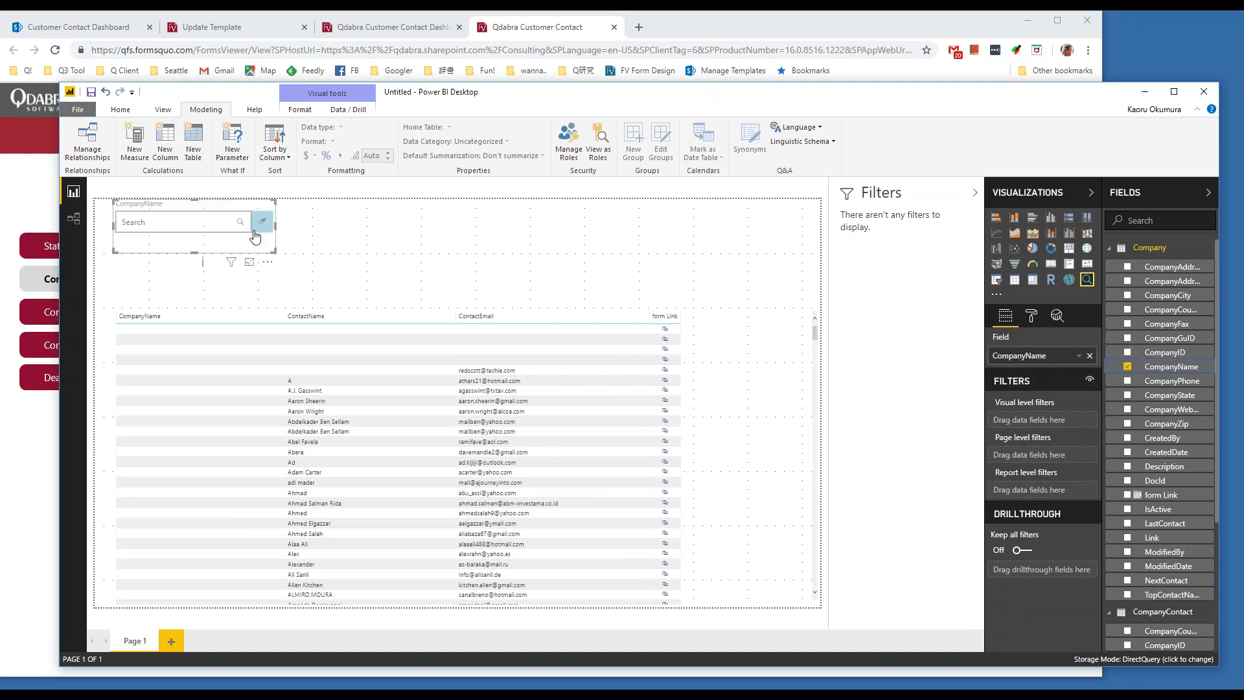
left_click_drag(273, 251, 283, 245)
left_click(288, 245)
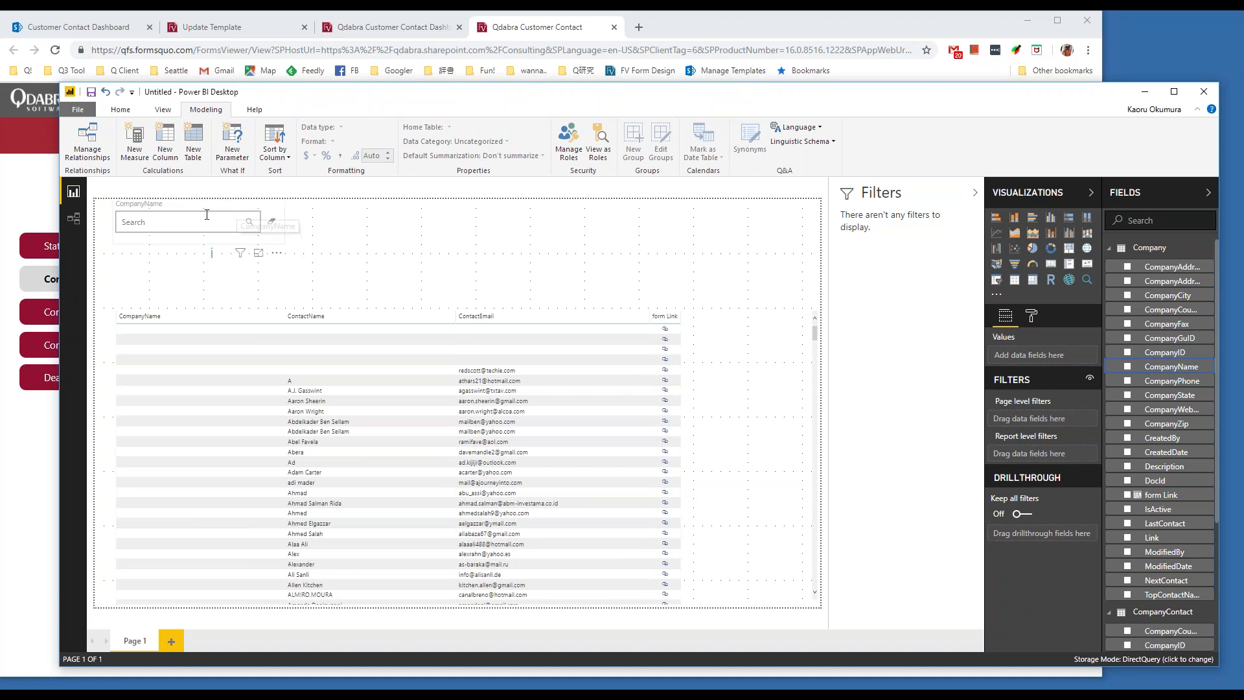
Duplicate the CompanyName text filter, place the copy beside it, and replace its field with ContactName from the CompanyContact table.
left_click(216, 243)
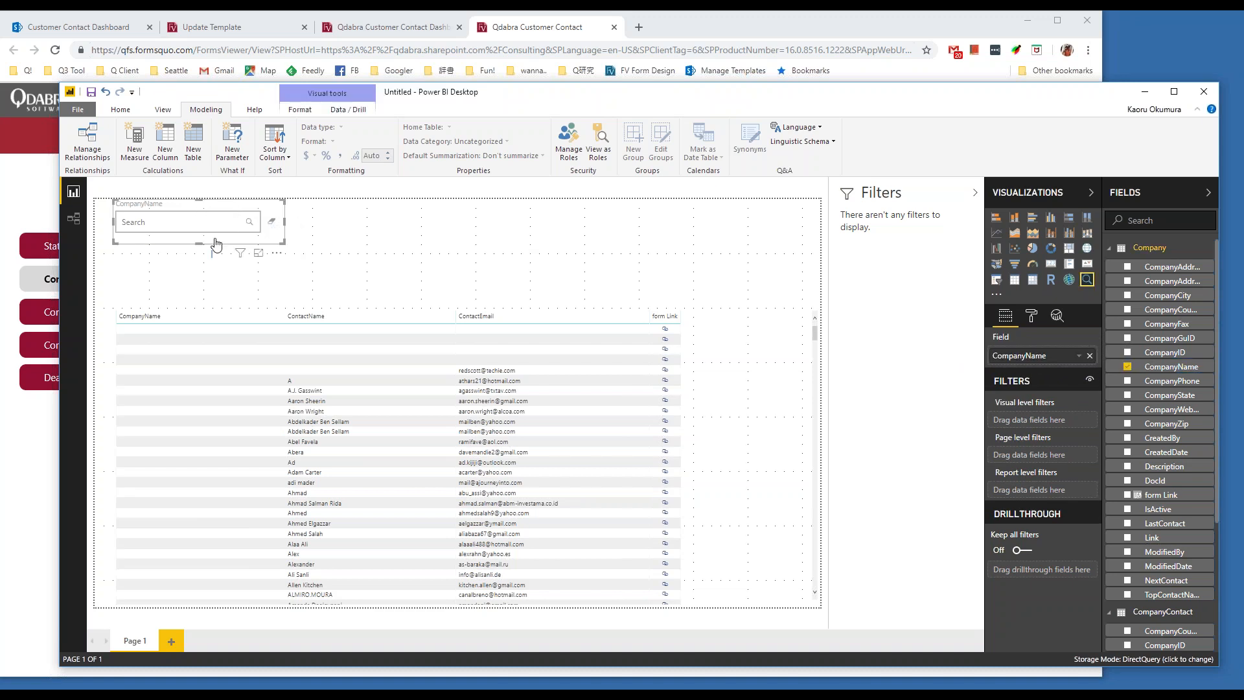
key("ctrl+c")
key("ctrl+v")
left_click_drag(400, 209, 399, 206)
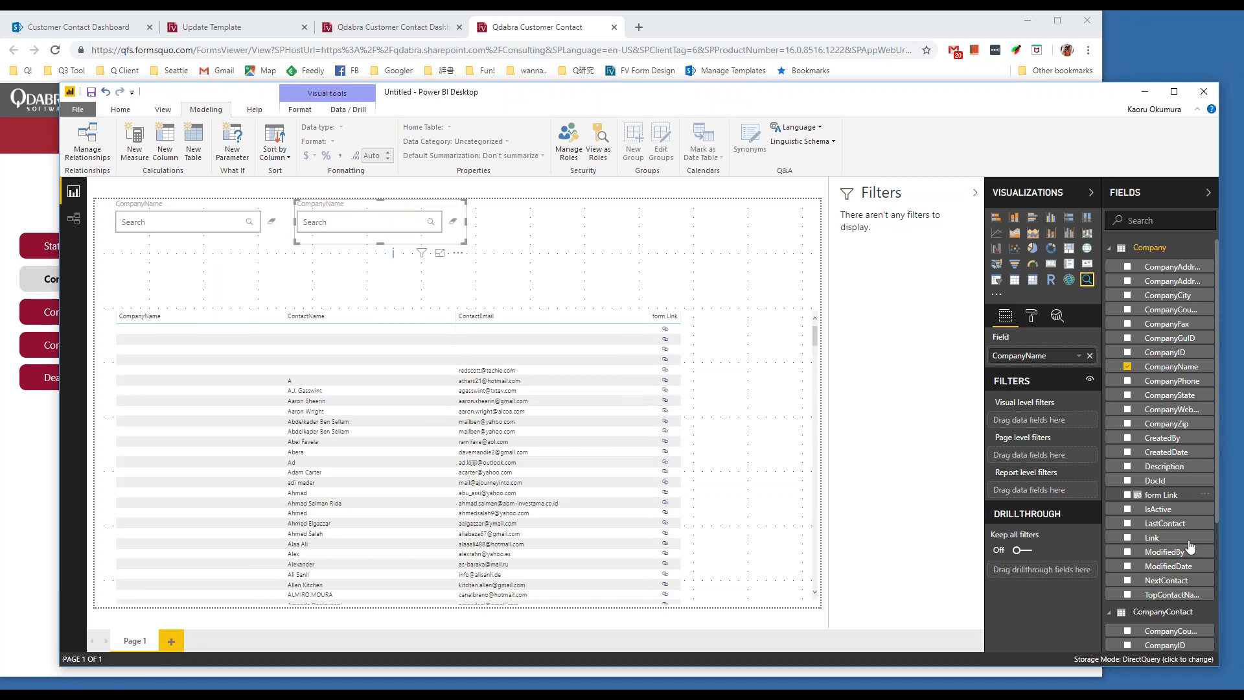
scroll(1189, 547, "down", 5)
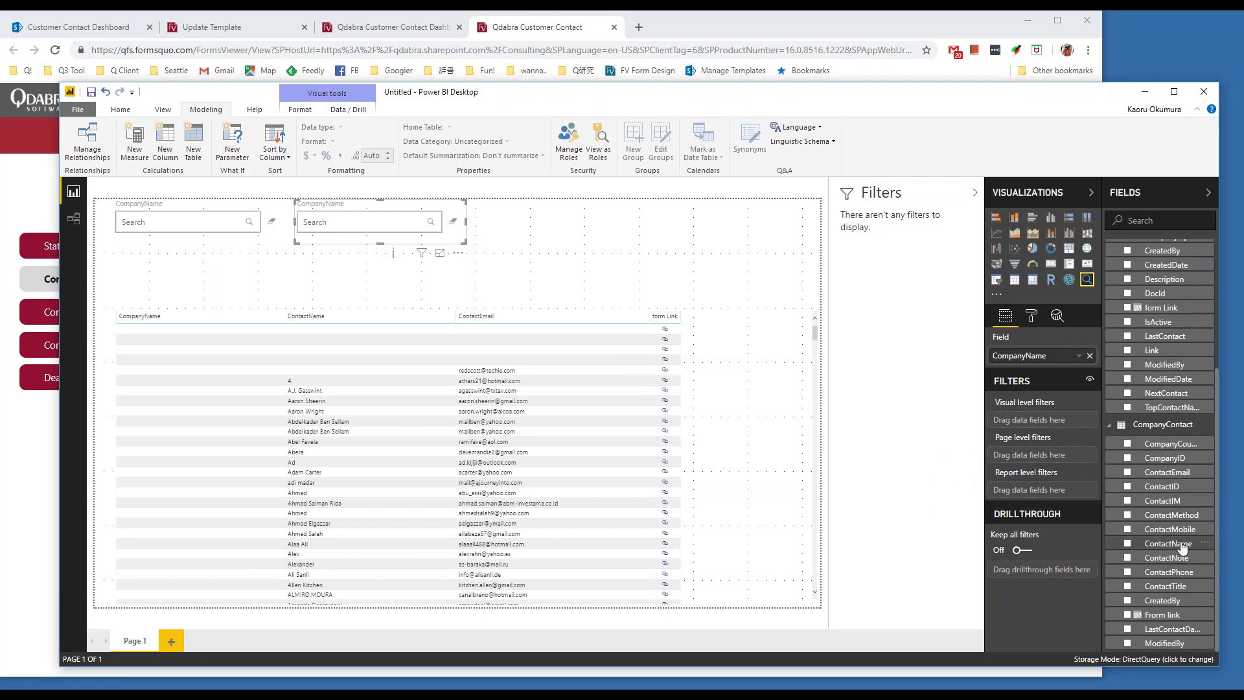
left_click_drag(1183, 549, 1065, 364)
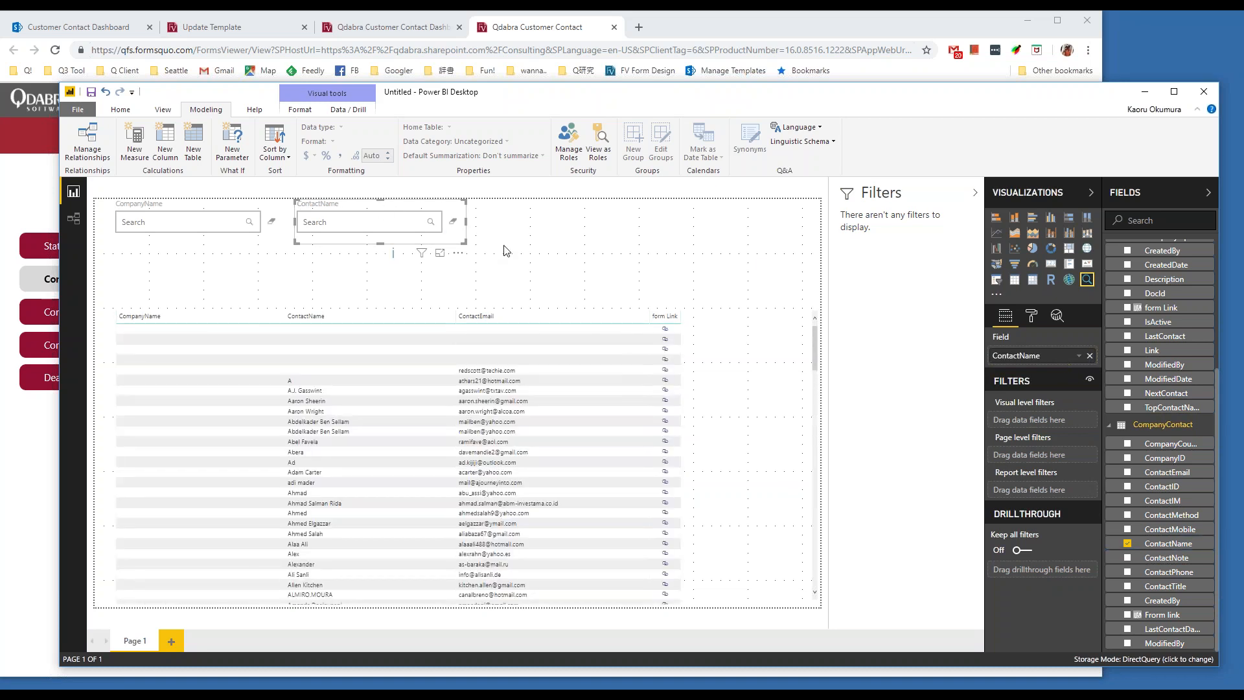
Place another copy of the text filter beside the ContactName one and replace its field with ContactEmail.
left_click_drag(441, 222, 572, 209)
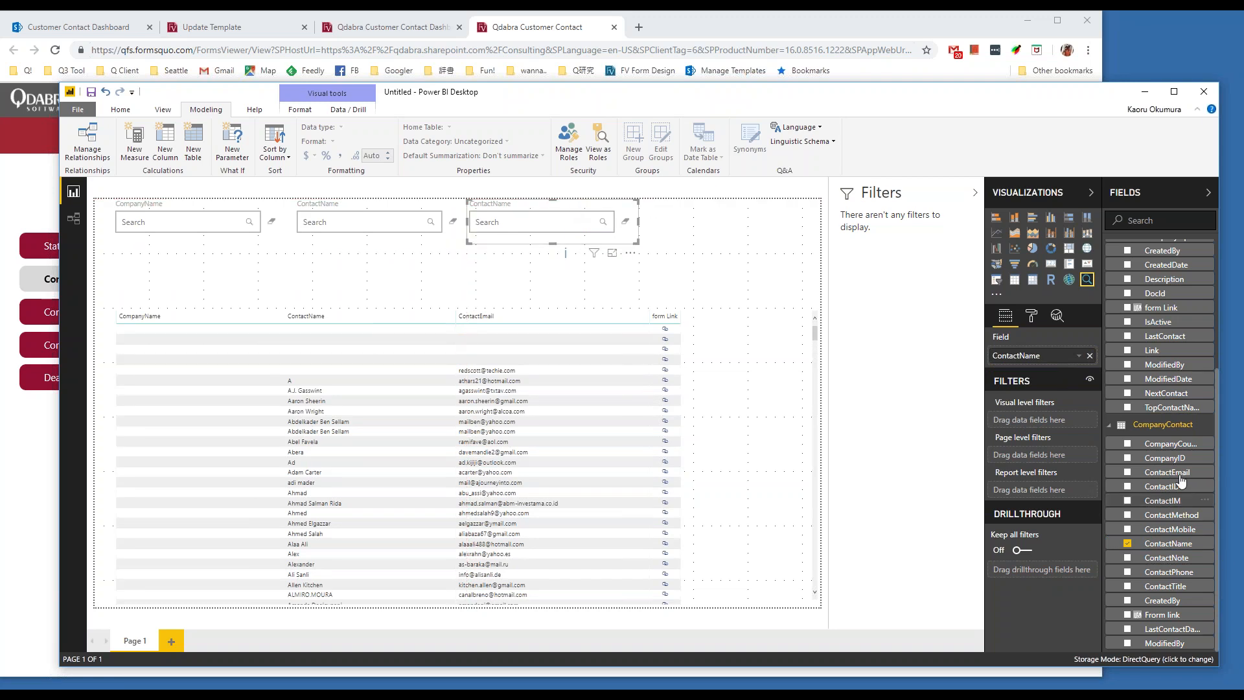
left_click_drag(1196, 473, 1073, 364)
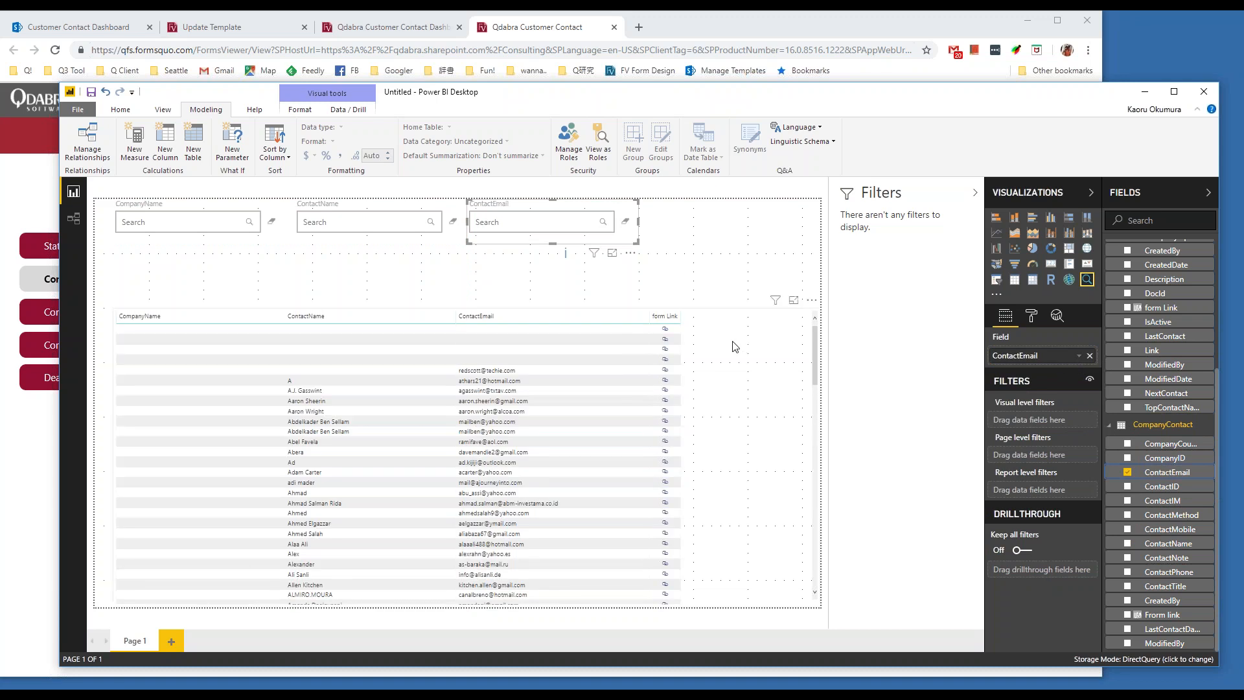
left_click(407, 267)
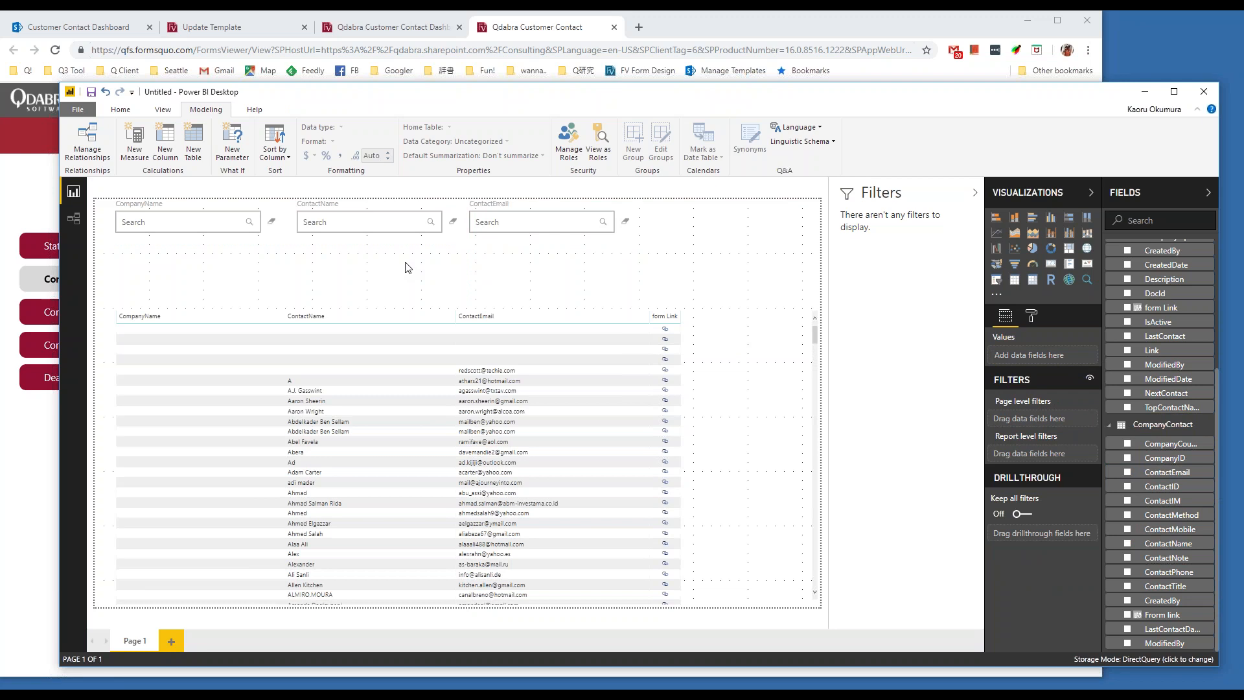
Filter the contact table by searching for "sample" in the CompanyName text filter.
left_click(212, 222)
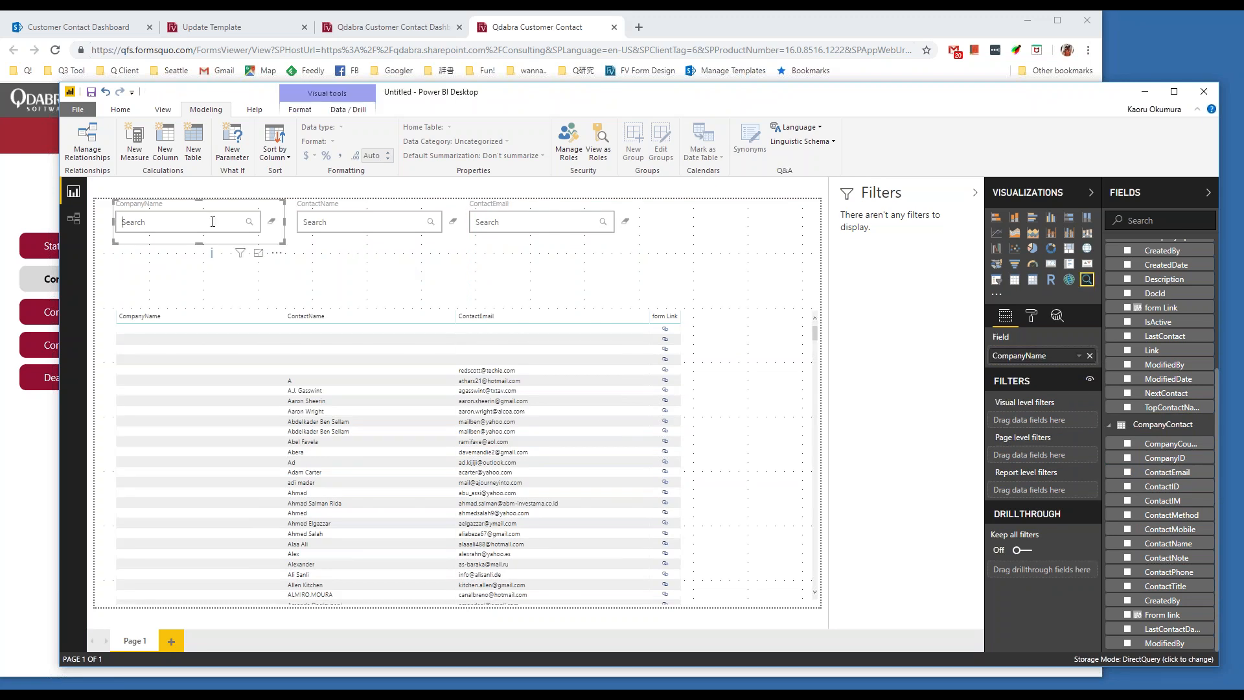
type("sample")
left_click(251, 224)
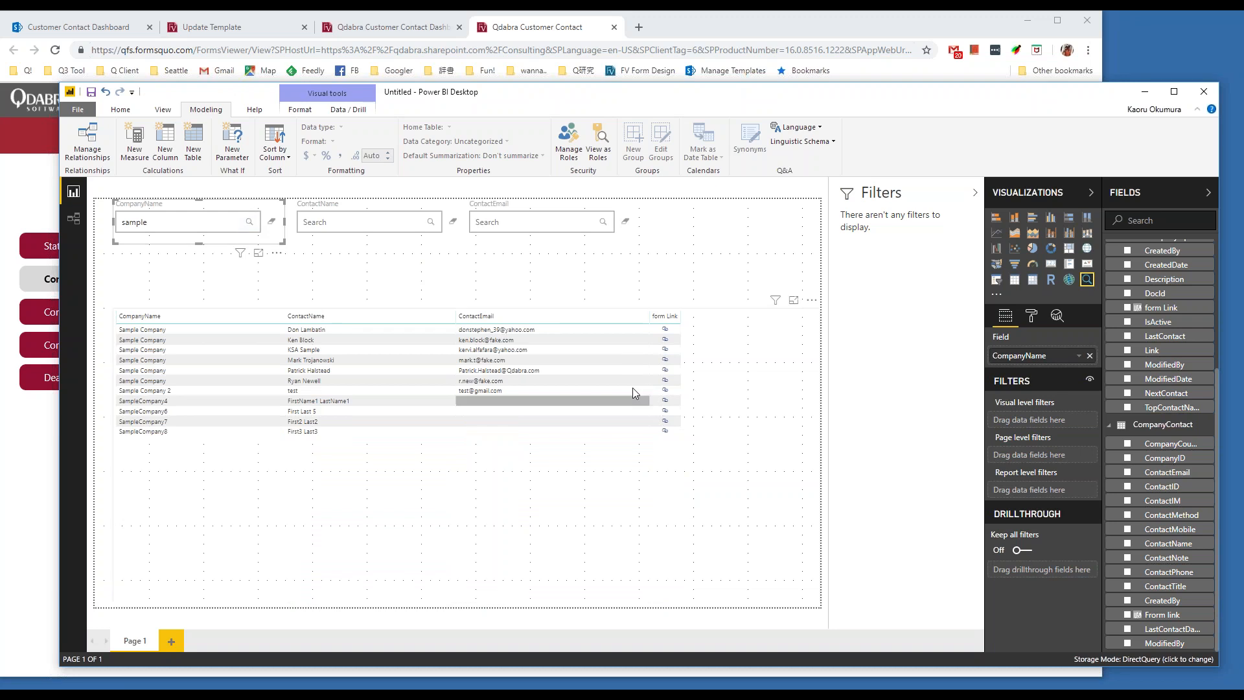
Test the form Link icon of a Sample Company row, close the opened form, and return to Power BI Desktop.
left_click(665, 352)
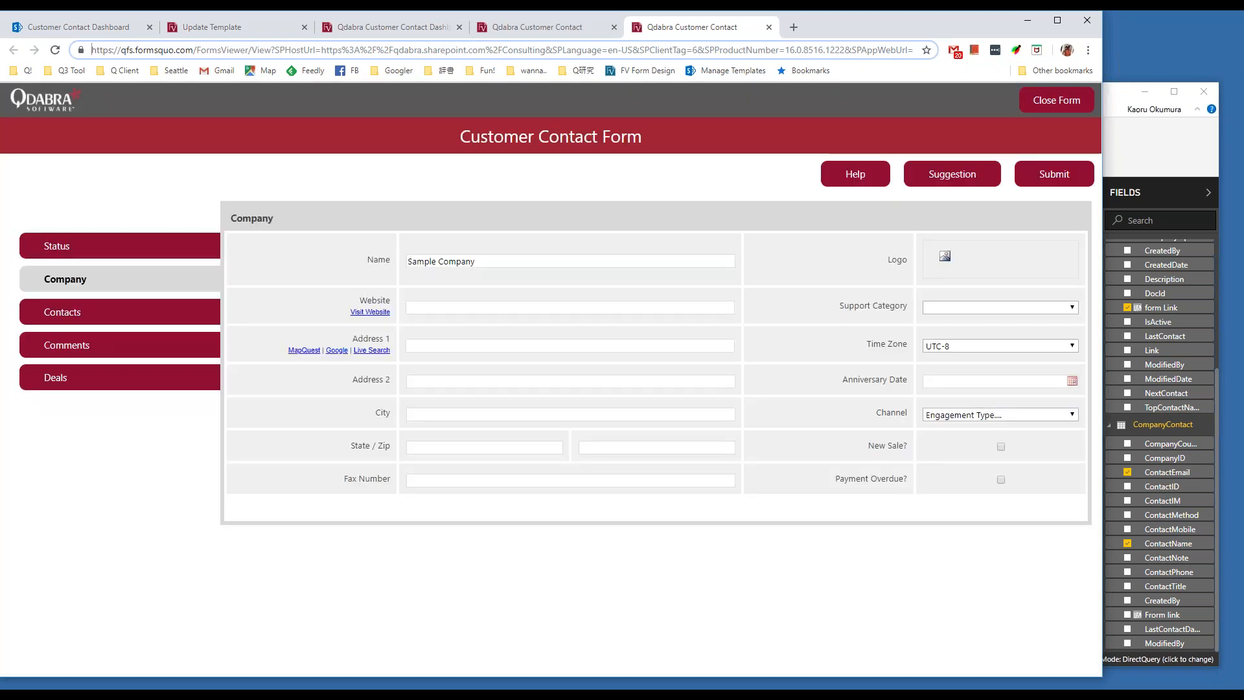
left_click(768, 27)
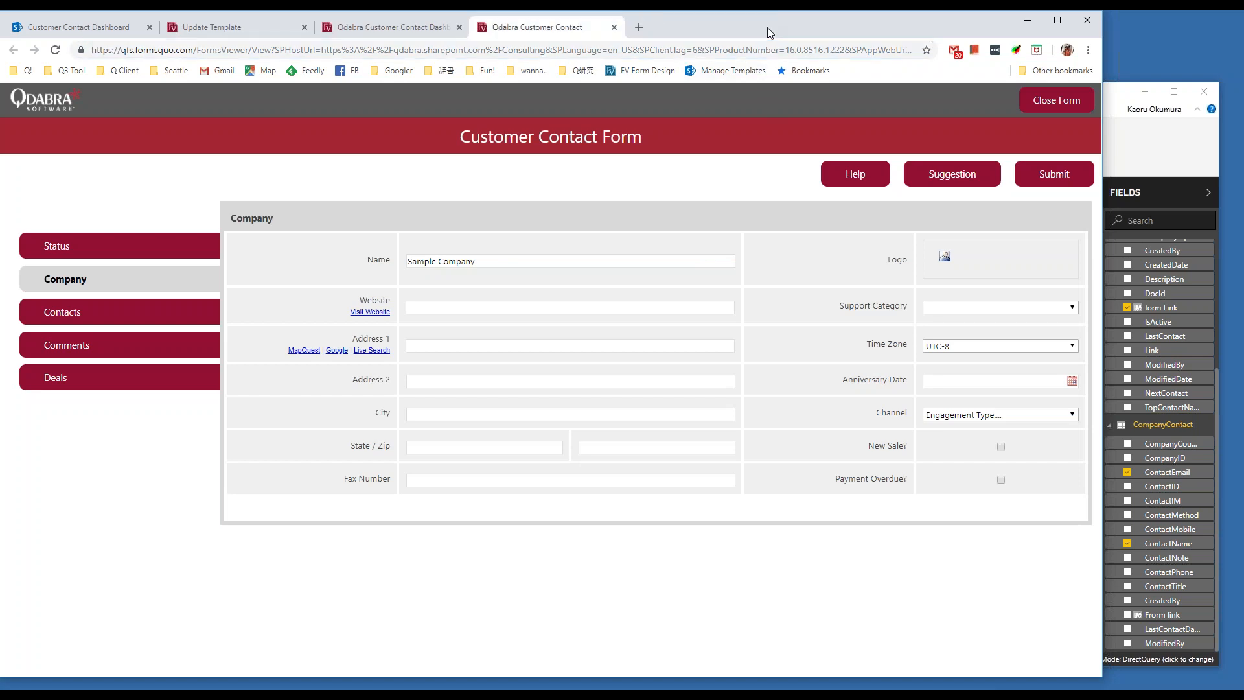
left_click(1136, 158)
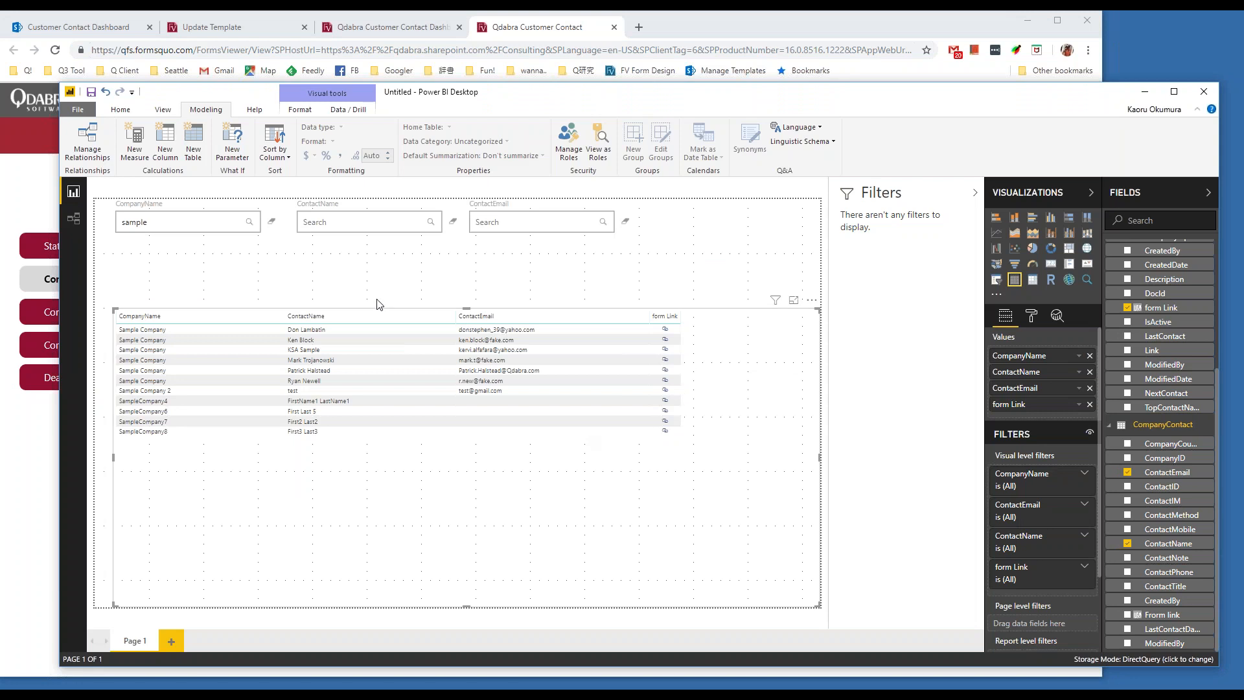
Save the report as "webinar demo" in the 2019-01-31 PowerBI Dashboard folder.
left_click(94, 94)
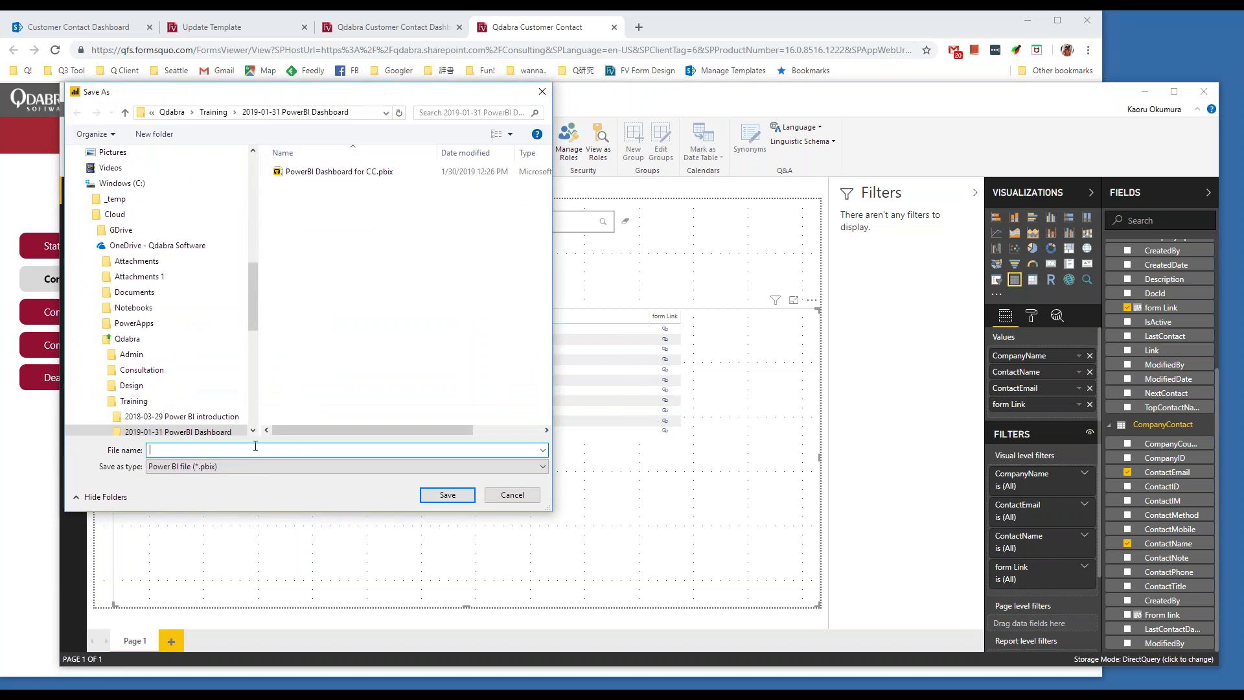
type("webinar demo")
key("Return")
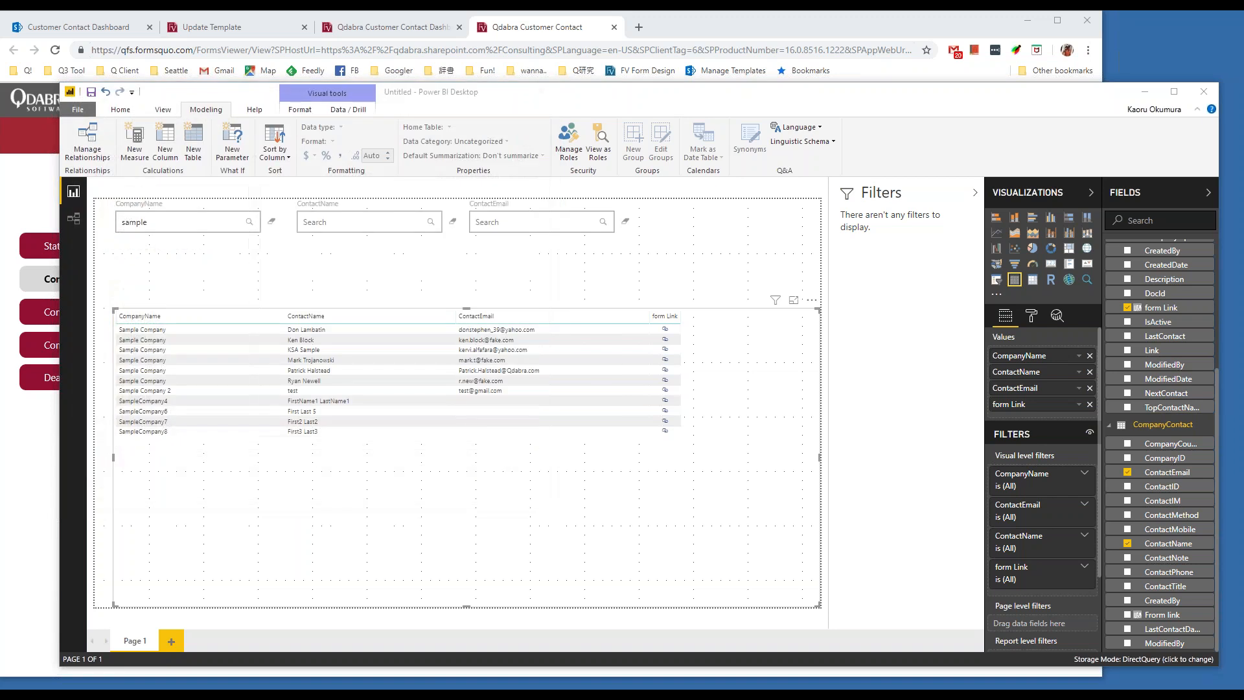
Publish the report to the Webinar workspace.
left_click(122, 110)
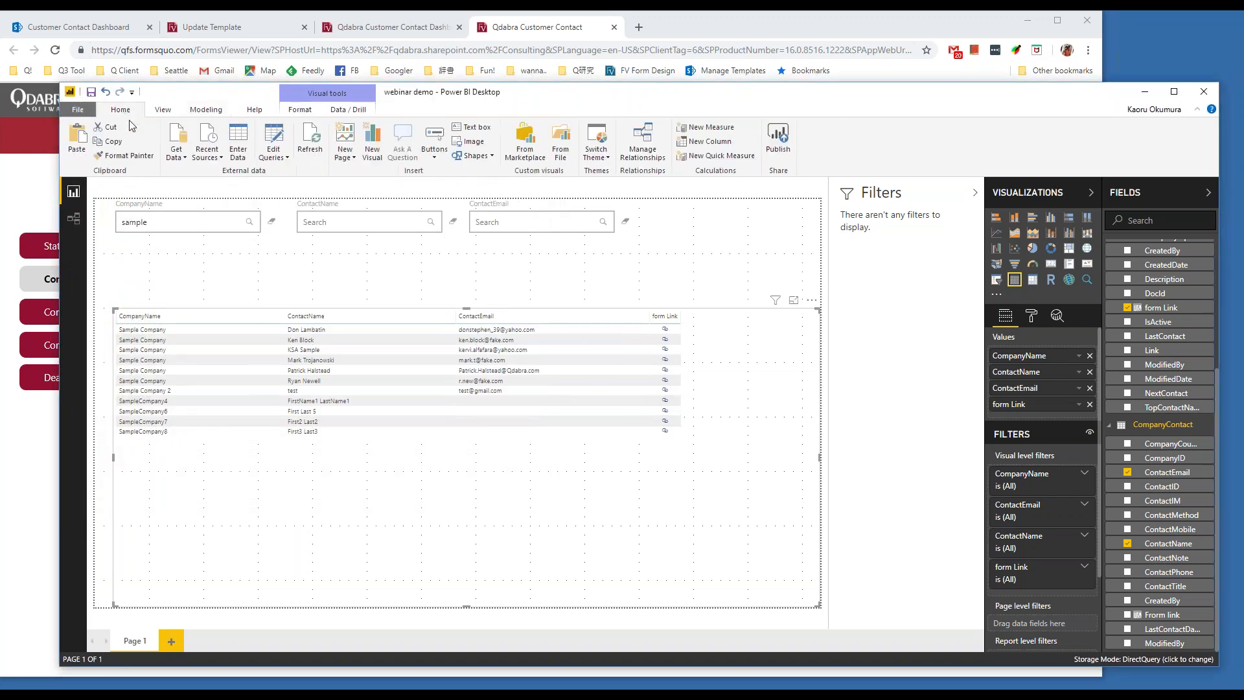
left_click(774, 139)
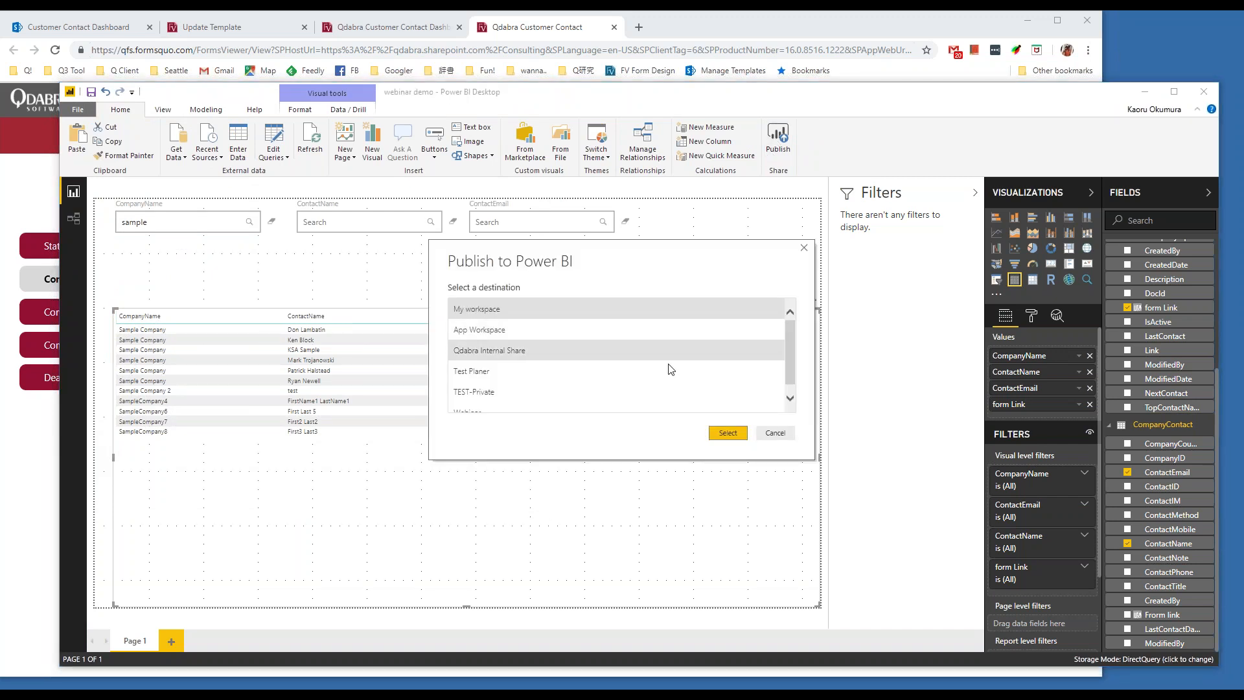
left_click_drag(790, 343, 800, 397)
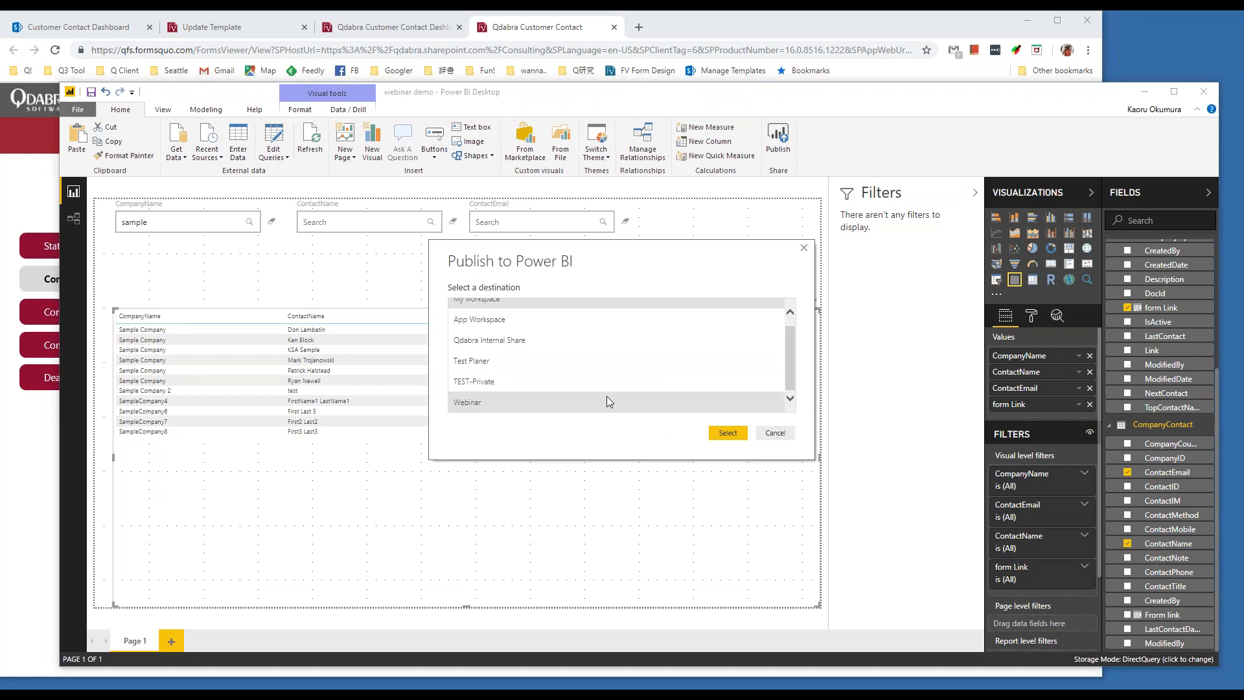
left_click(490, 404)
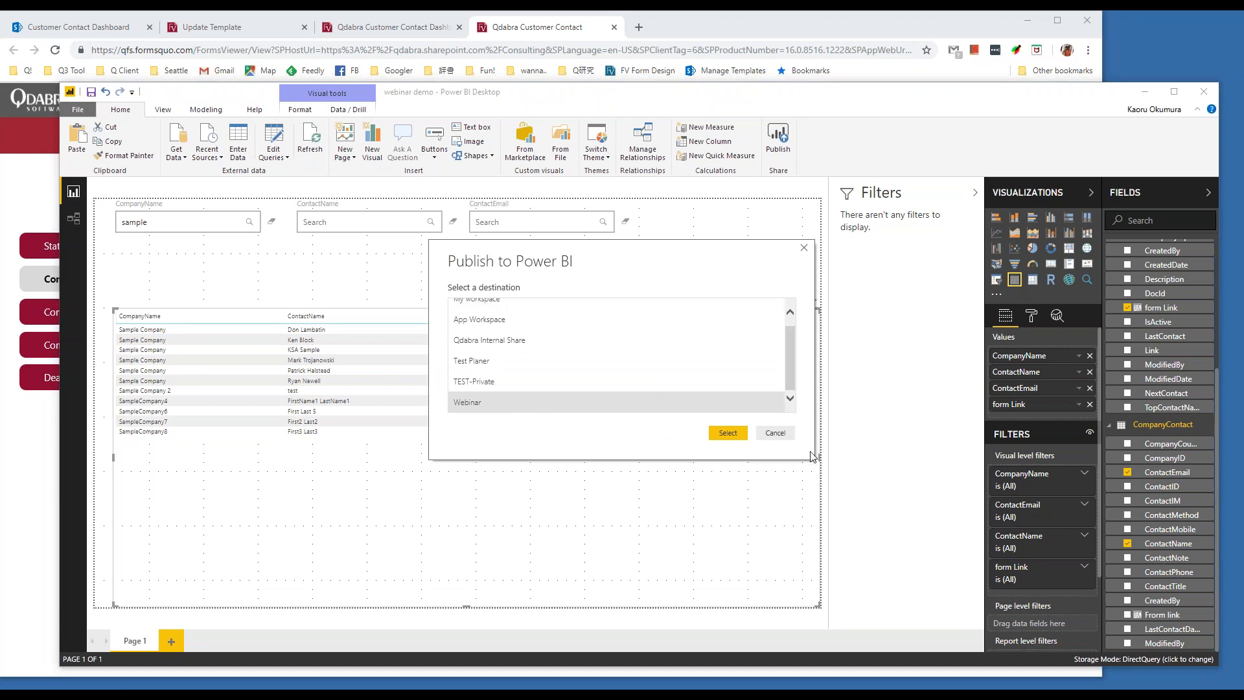
left_click(729, 434)
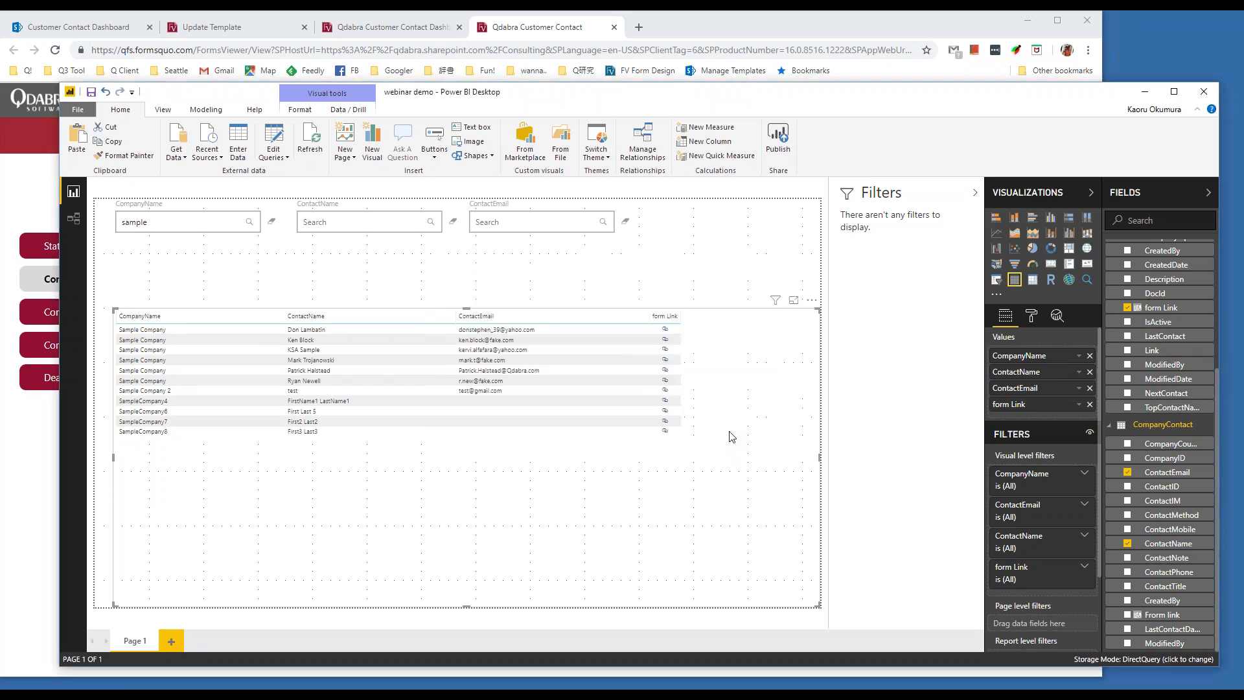
Switch to Chrome and open the bookmarked Power BI service in a new tab.
left_click(735, 25)
left_click(639, 27)
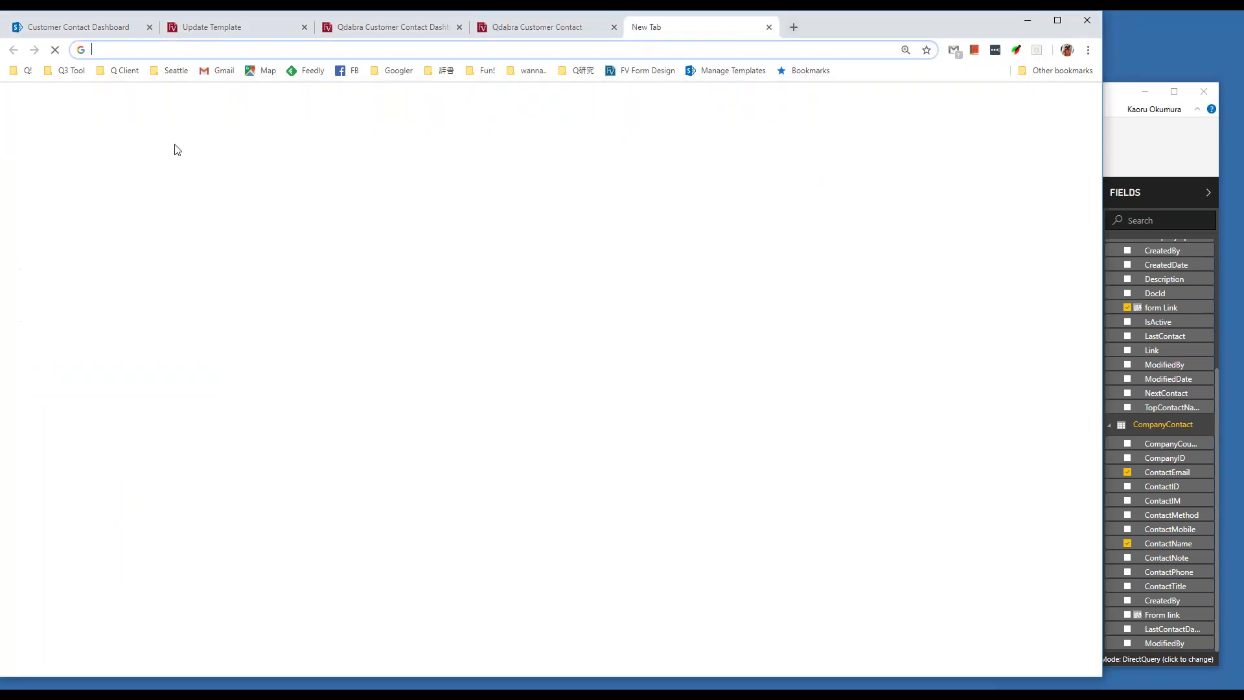
left_click(29, 71)
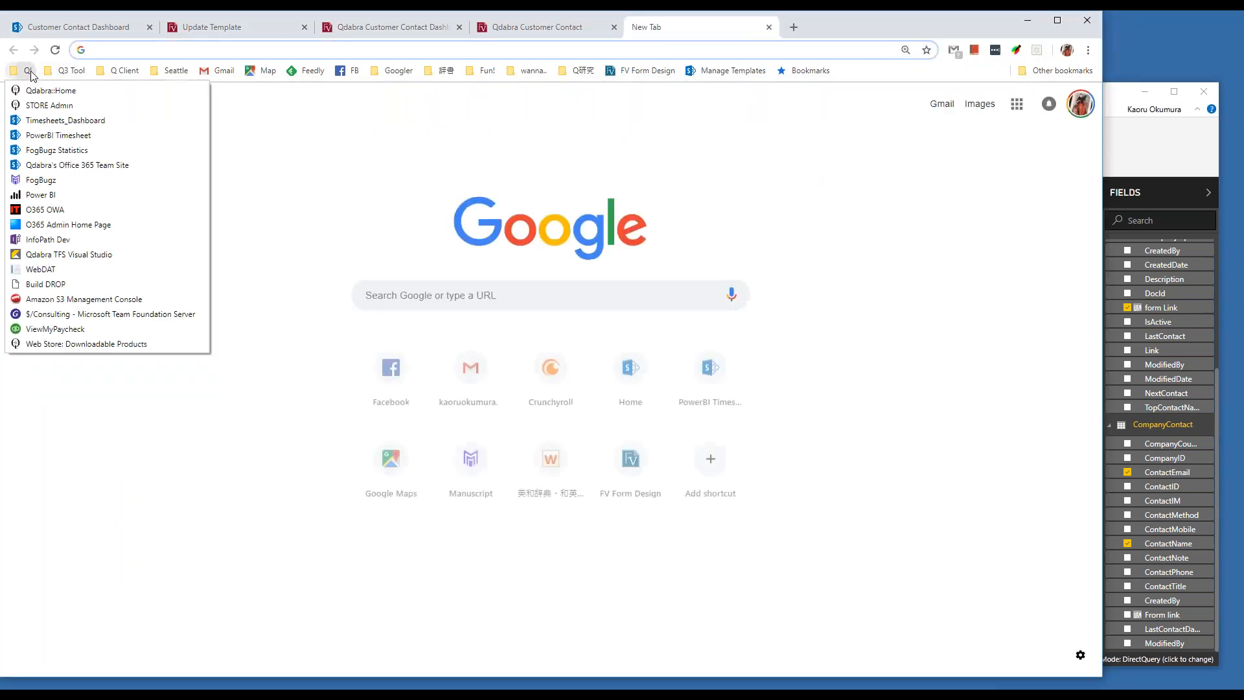
left_click(58, 196)
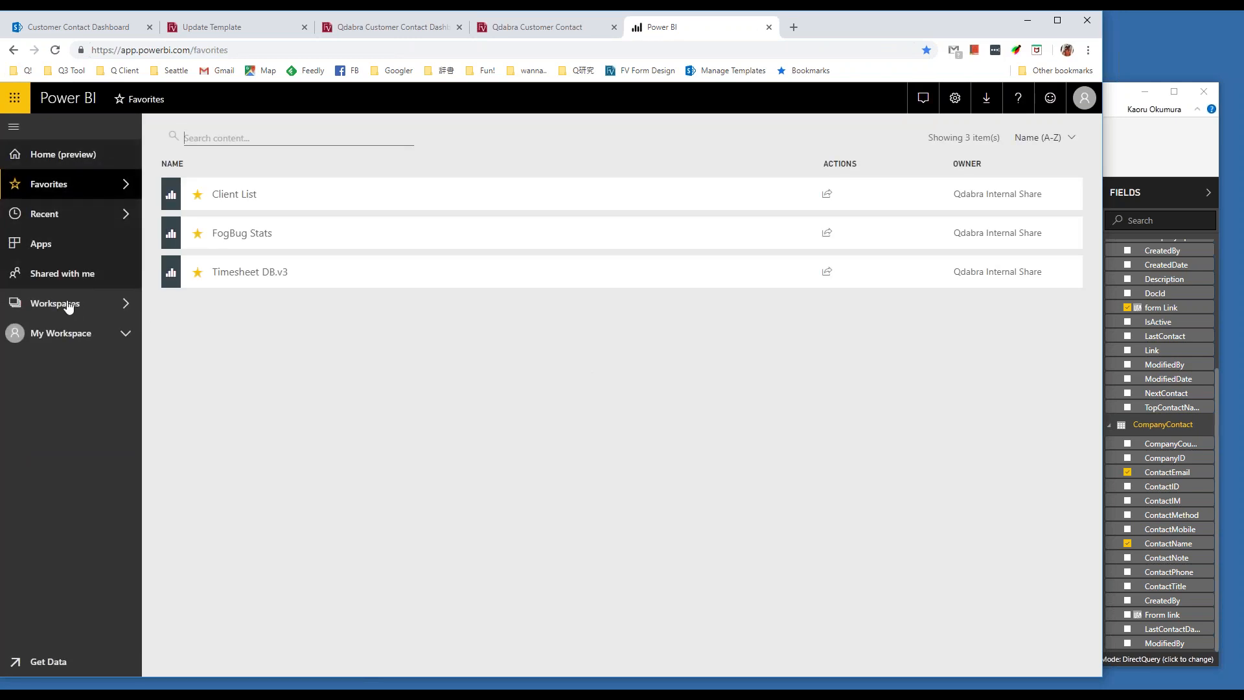
Open the "webinar demo" report from the reports of the Webinar workspace.
left_click(69, 309)
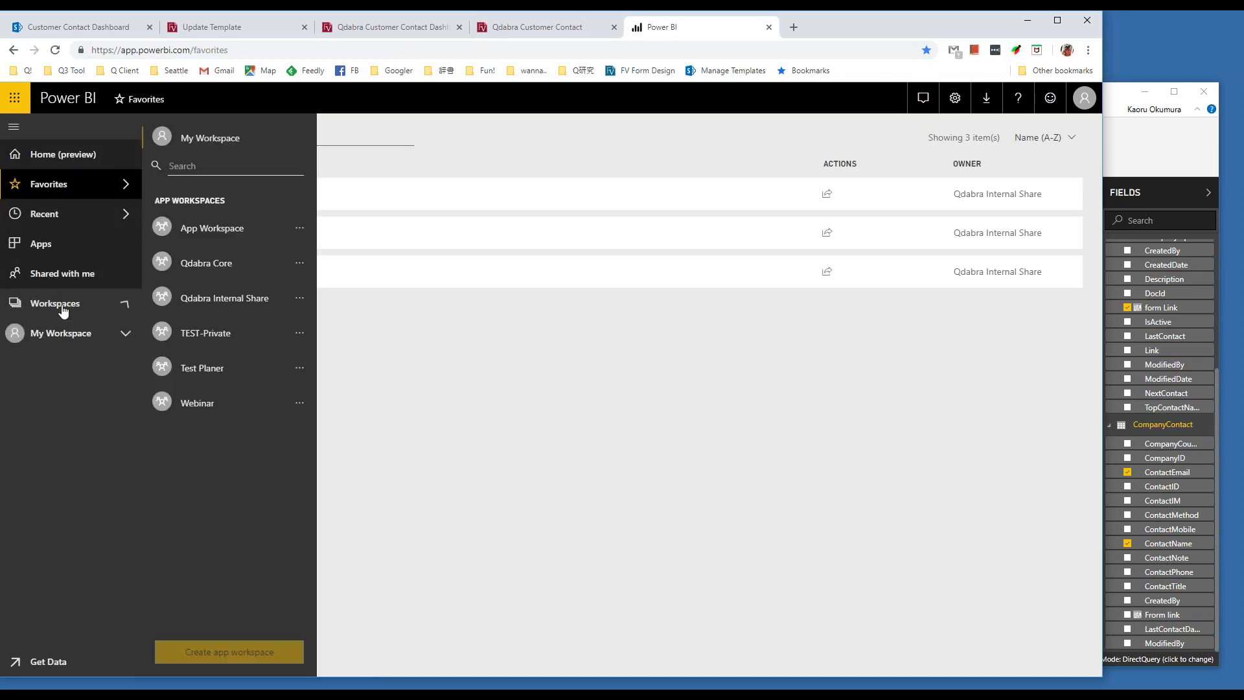
left_click(196, 405)
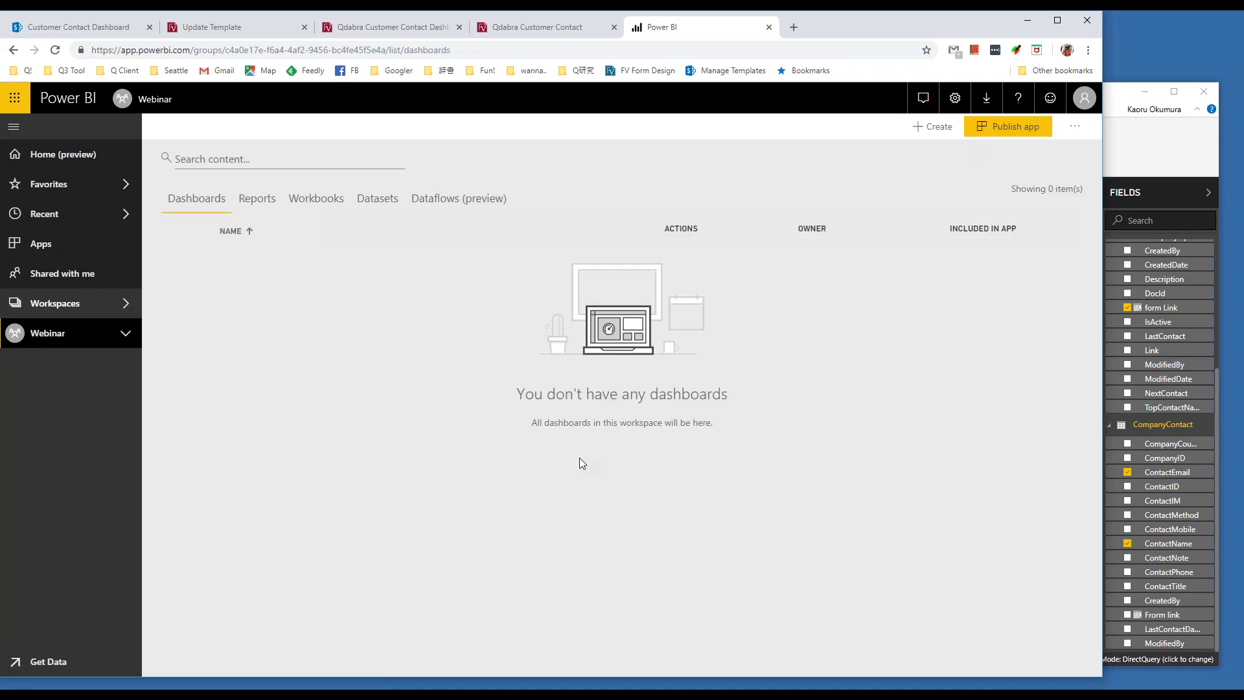
left_click(253, 201)
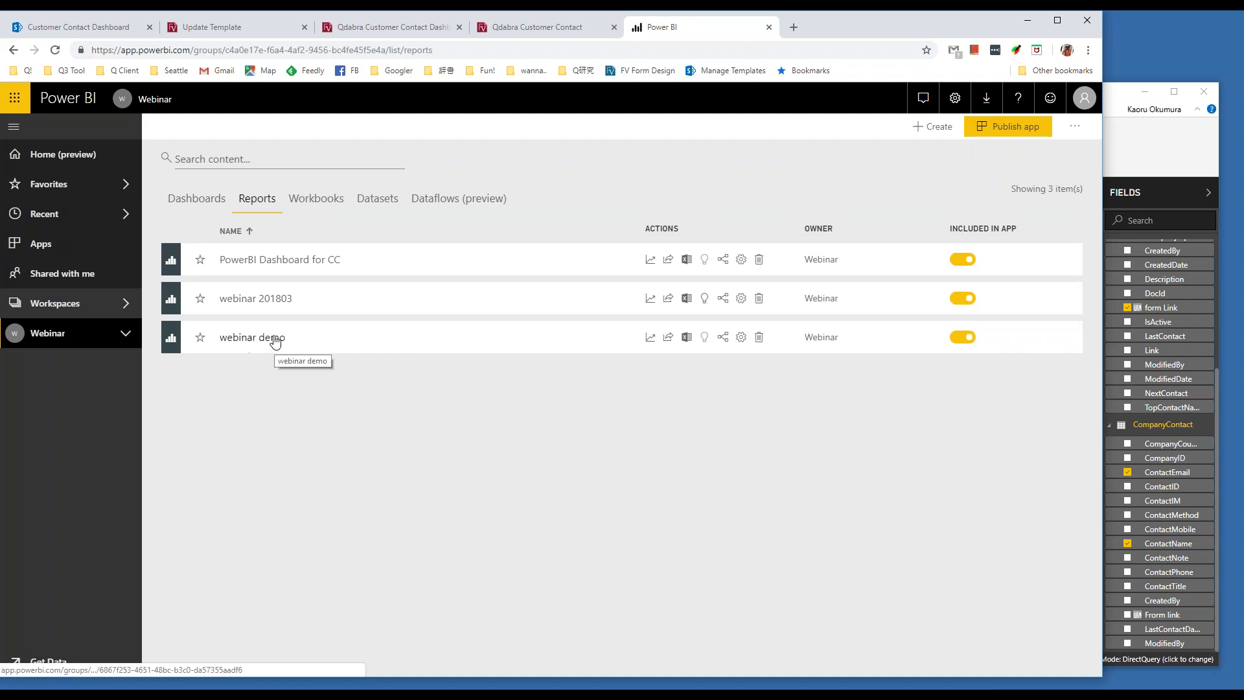
left_click(241, 342)
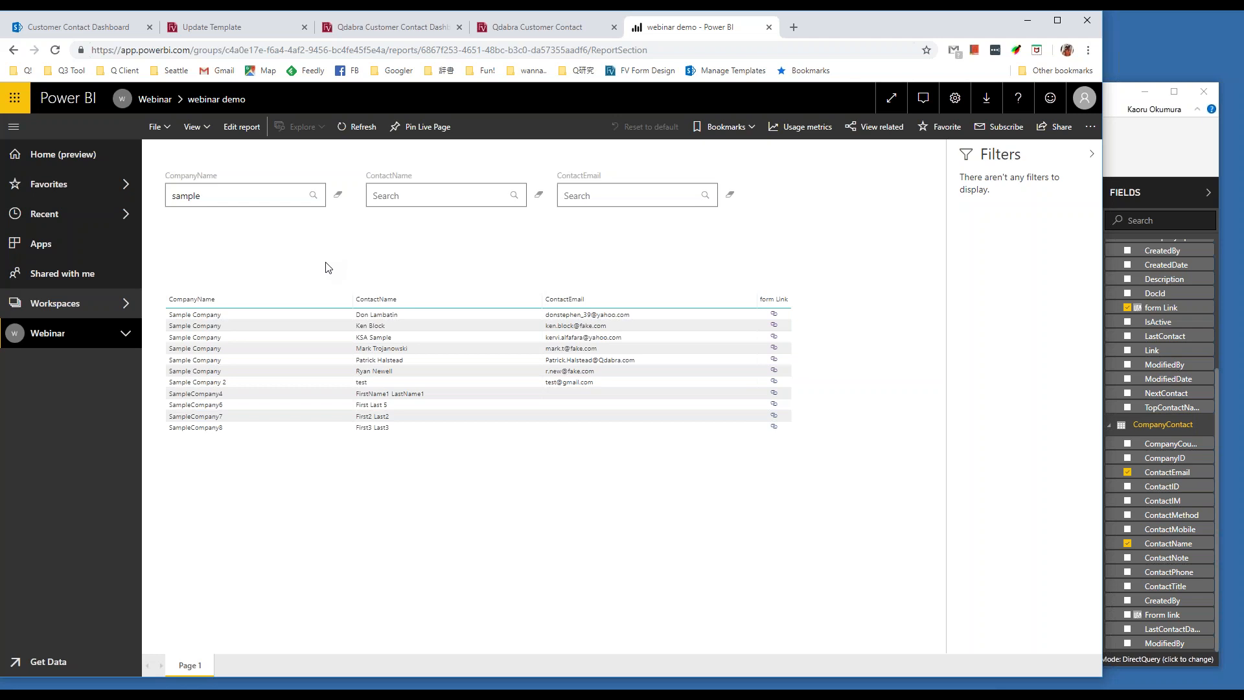
Publish the report to the web with a public embed code and copy the link for sharing by email.
left_click(170, 130)
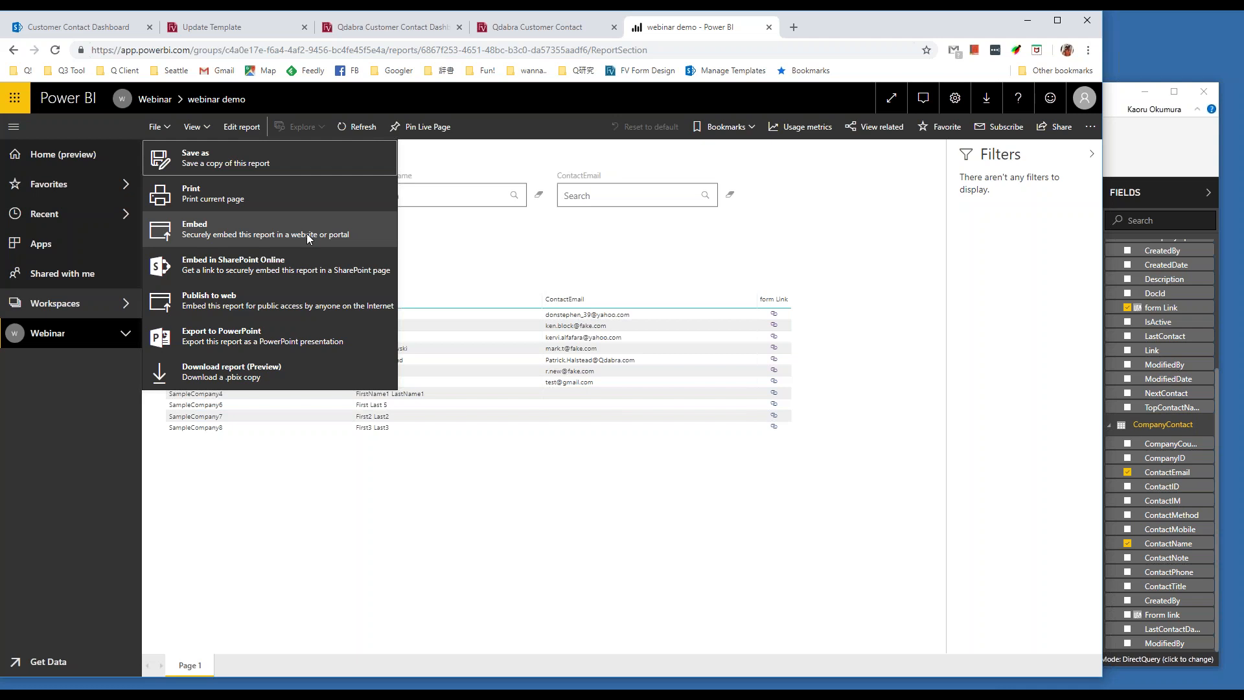
left_click(253, 312)
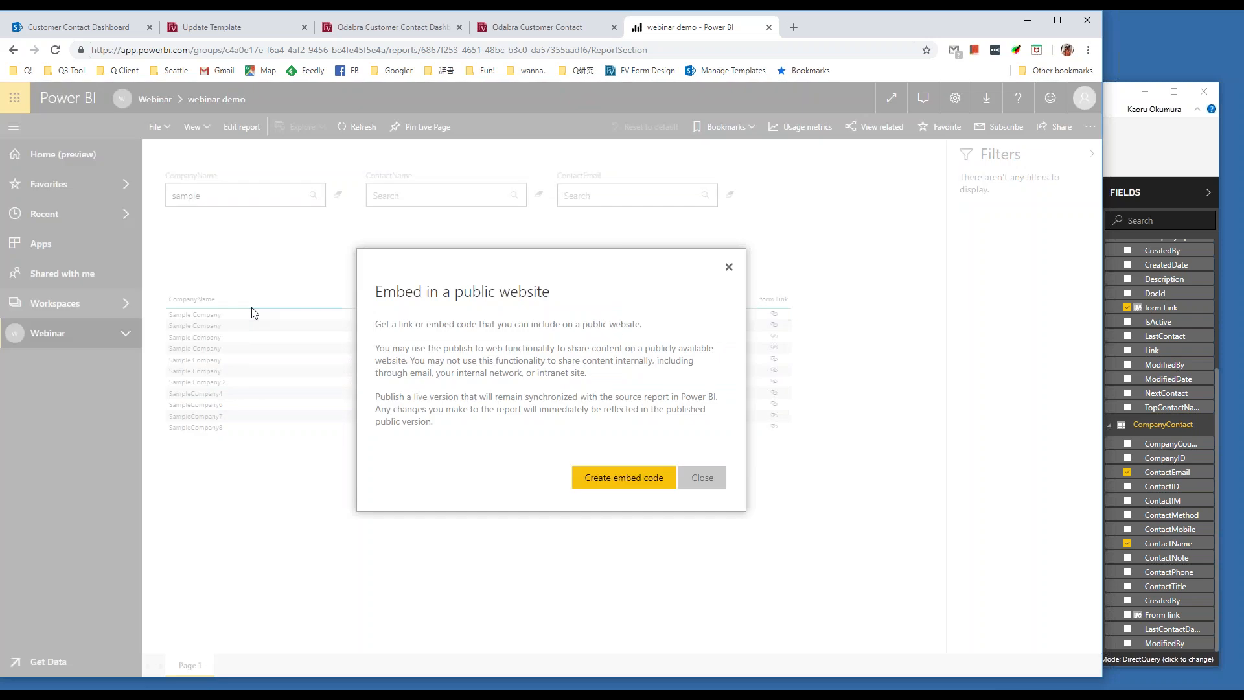
left_click(614, 483)
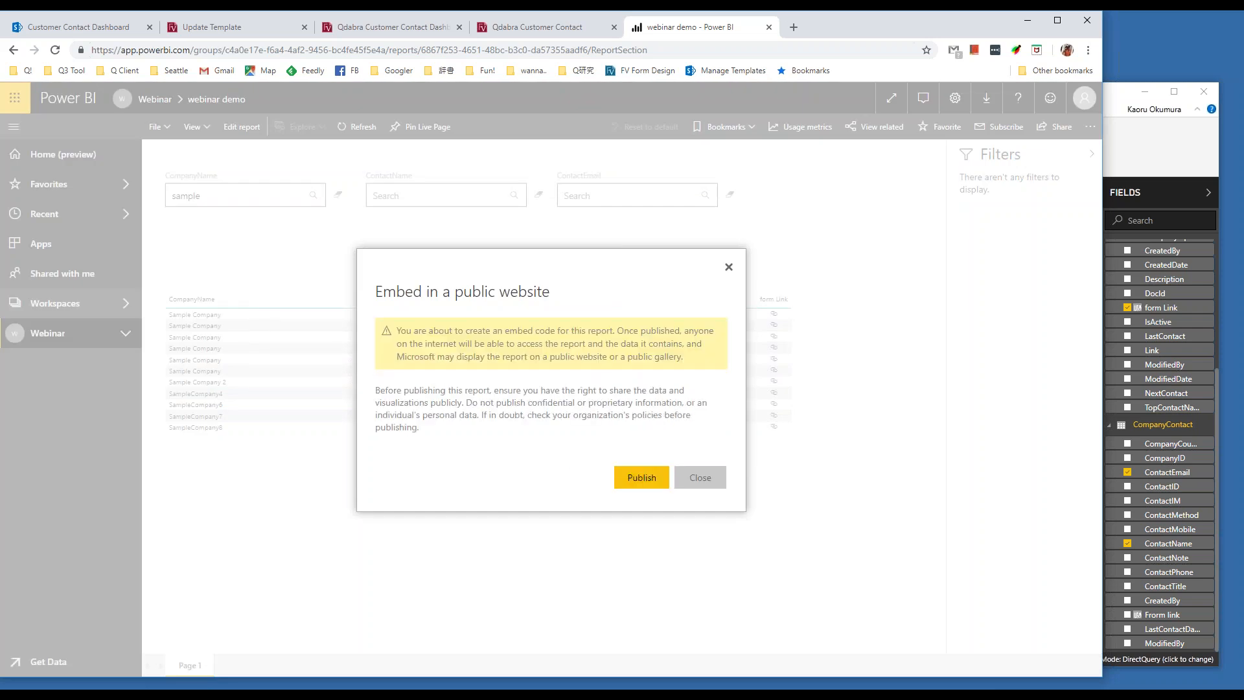
left_click(642, 478)
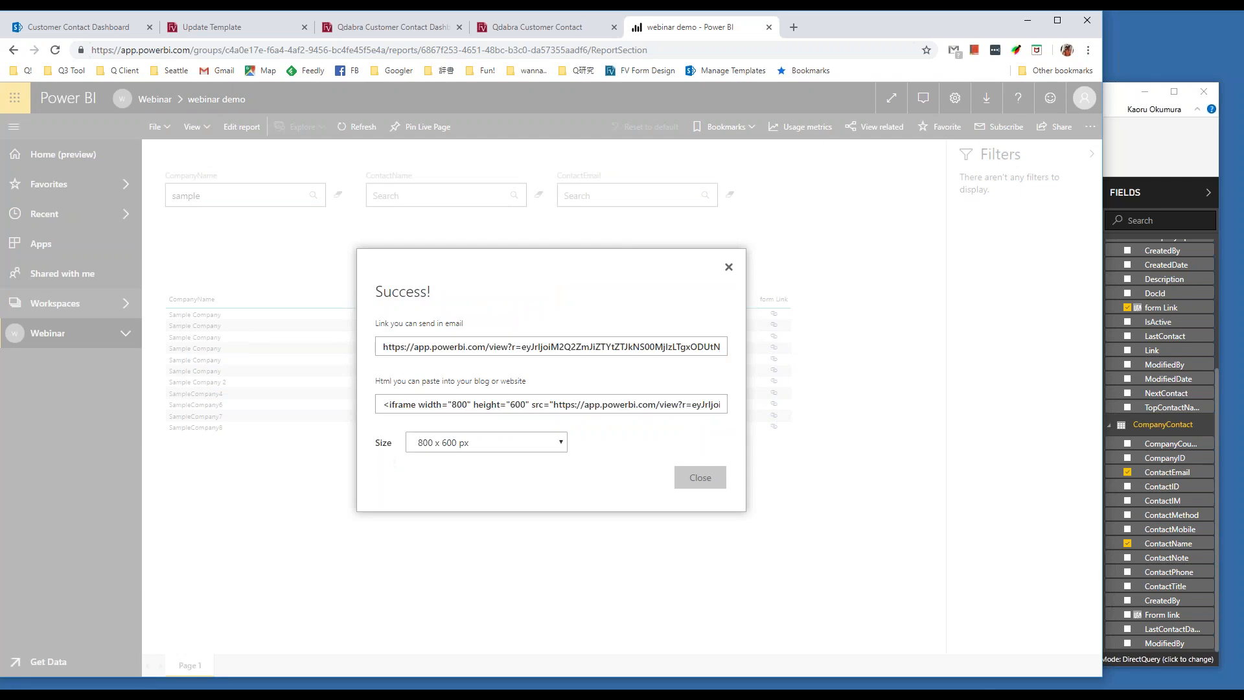
left_click(597, 348)
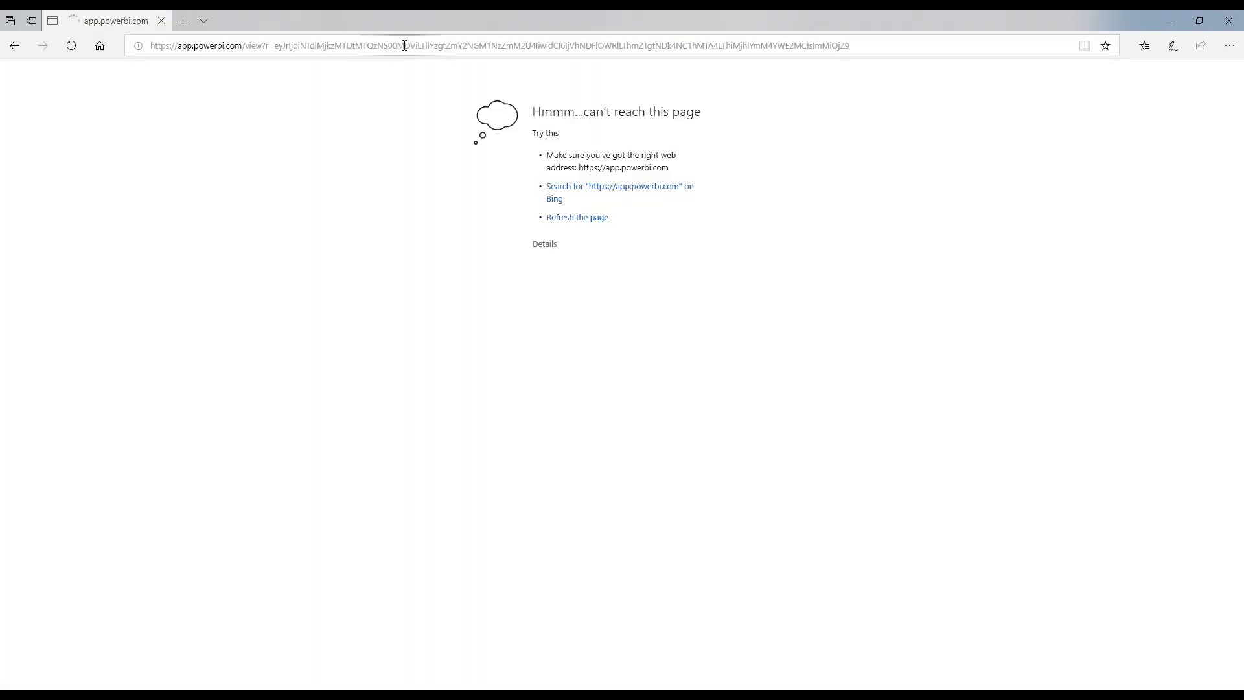
Disconnect the Qdabra VPN from the Windows network connections.
left_click(400, 46)
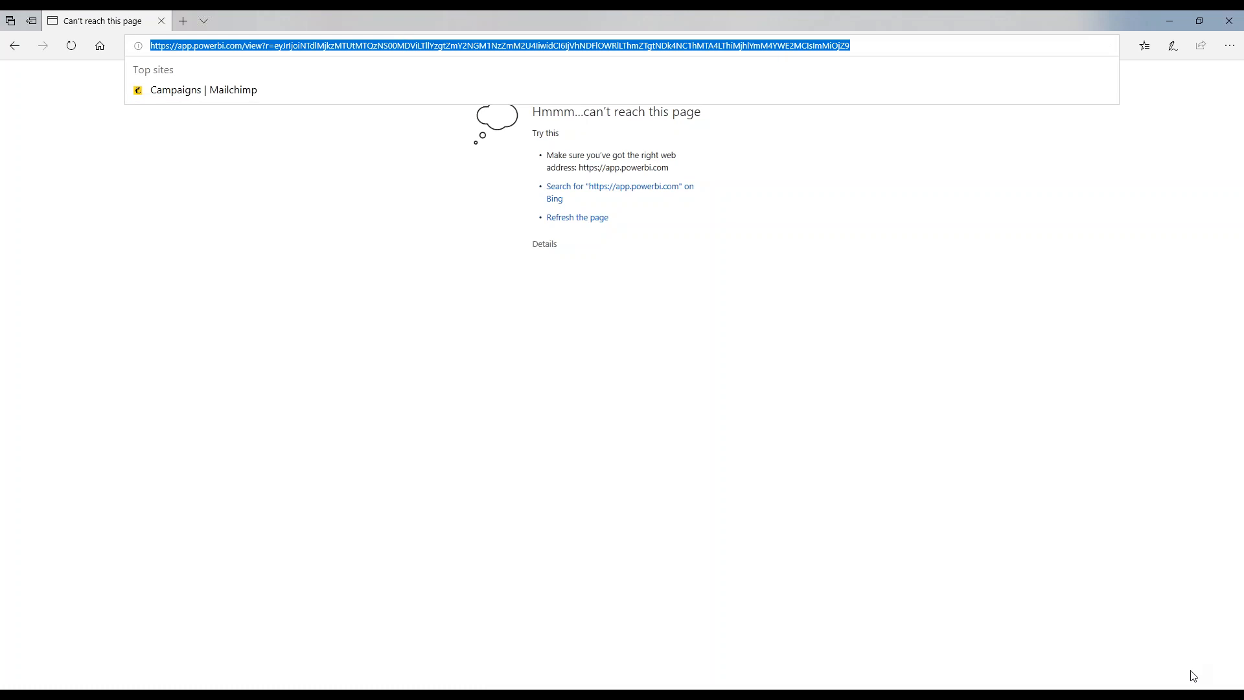
left_click(1194, 695)
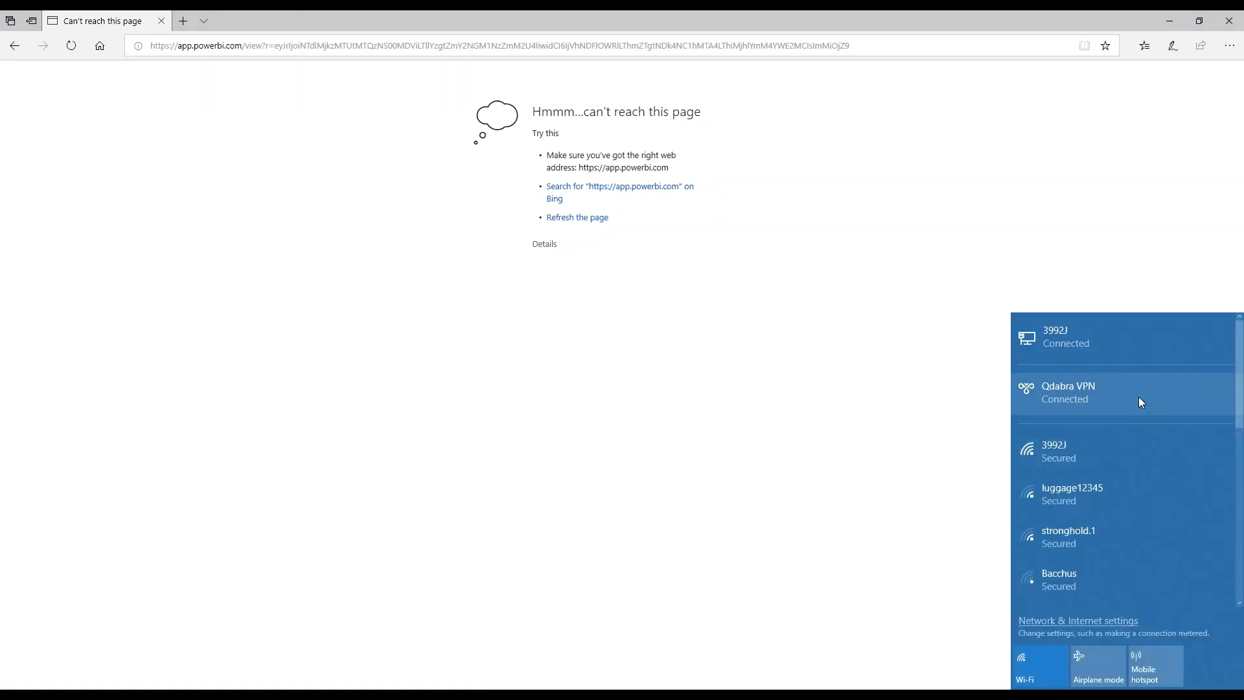
left_click(1139, 397)
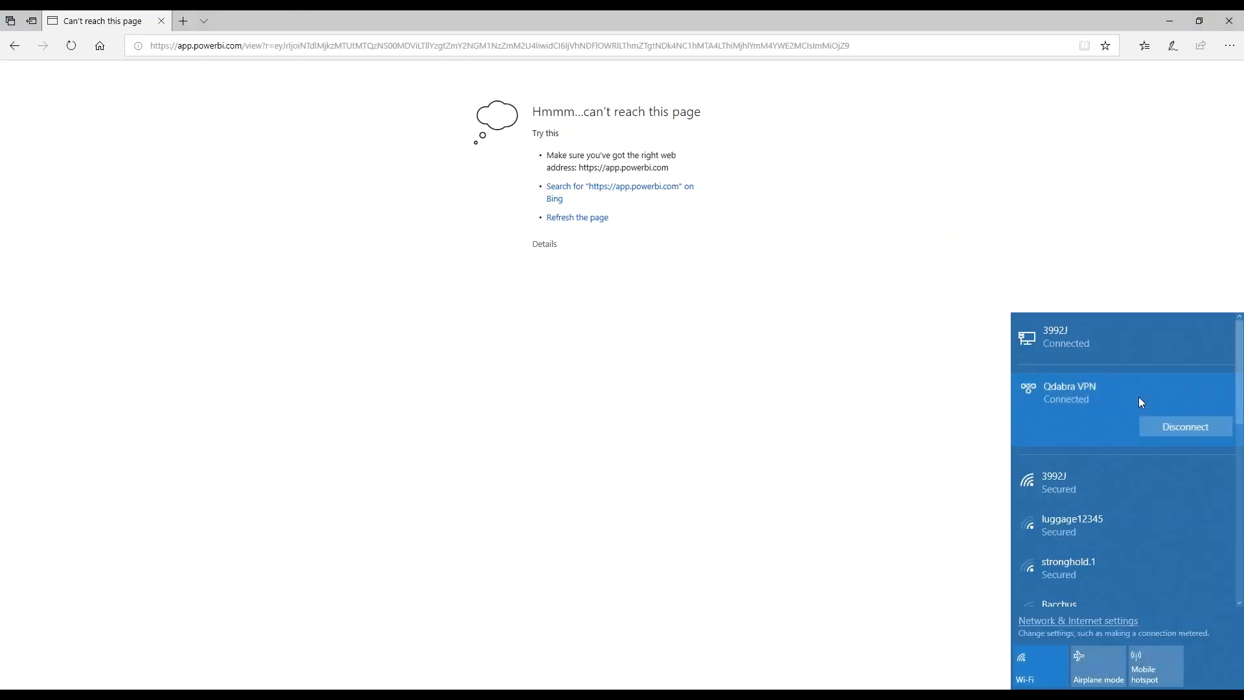
left_click(1174, 428)
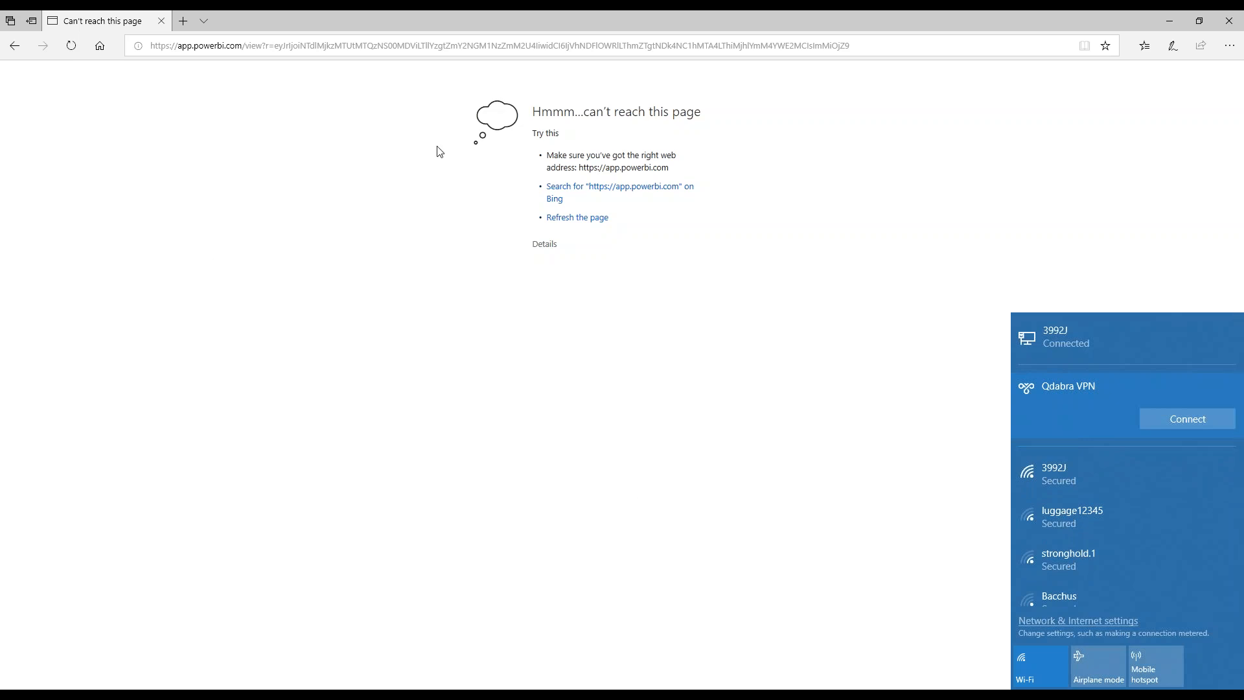
Replace the address in Edge with the newly copied public report link and load it.
left_click(937, 44)
left_click_drag(937, 45, 147, 45)
type("https://app.powerbi.com/view?r=eyJrIjoiM2Q2ZmJiZTYtZTJkNS00MjIzLTgxODUtNjA4ZmUwZTJiYzEyIiwidCI6IjVhNDFlOWRlLThmZTgtNDk4NC1hMTA4LThiMjhlYmM4YWE2MCIsImMiOjZ9")
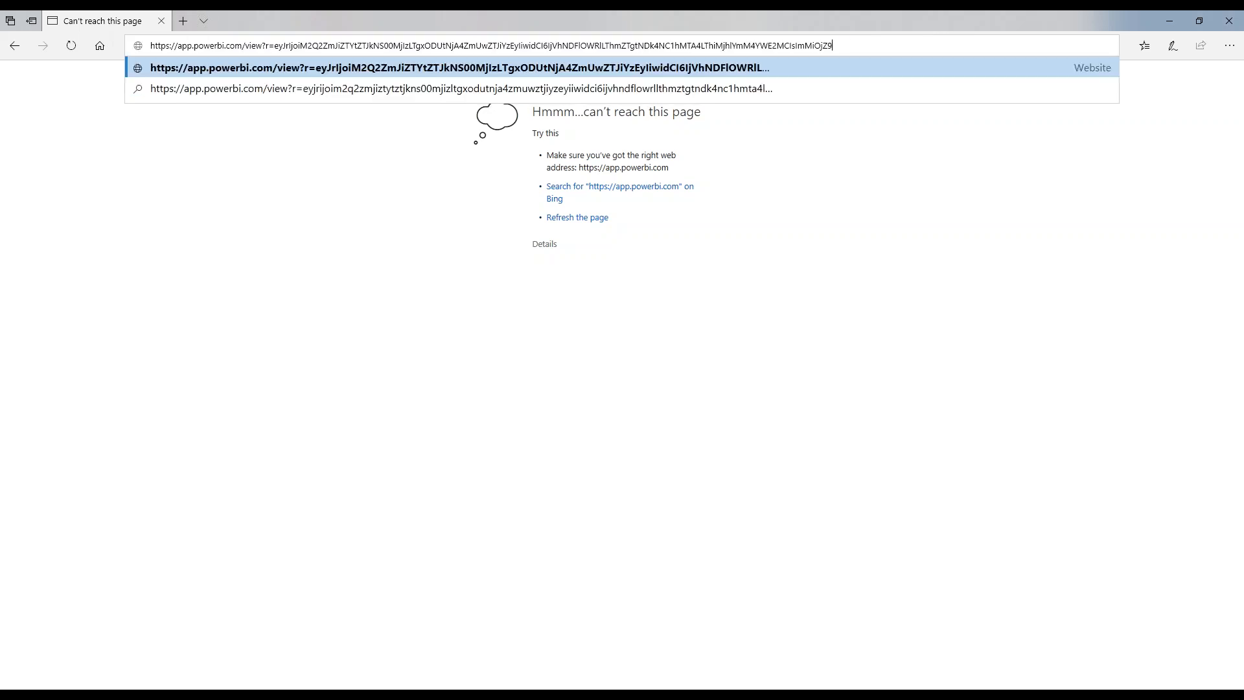
key("Return")
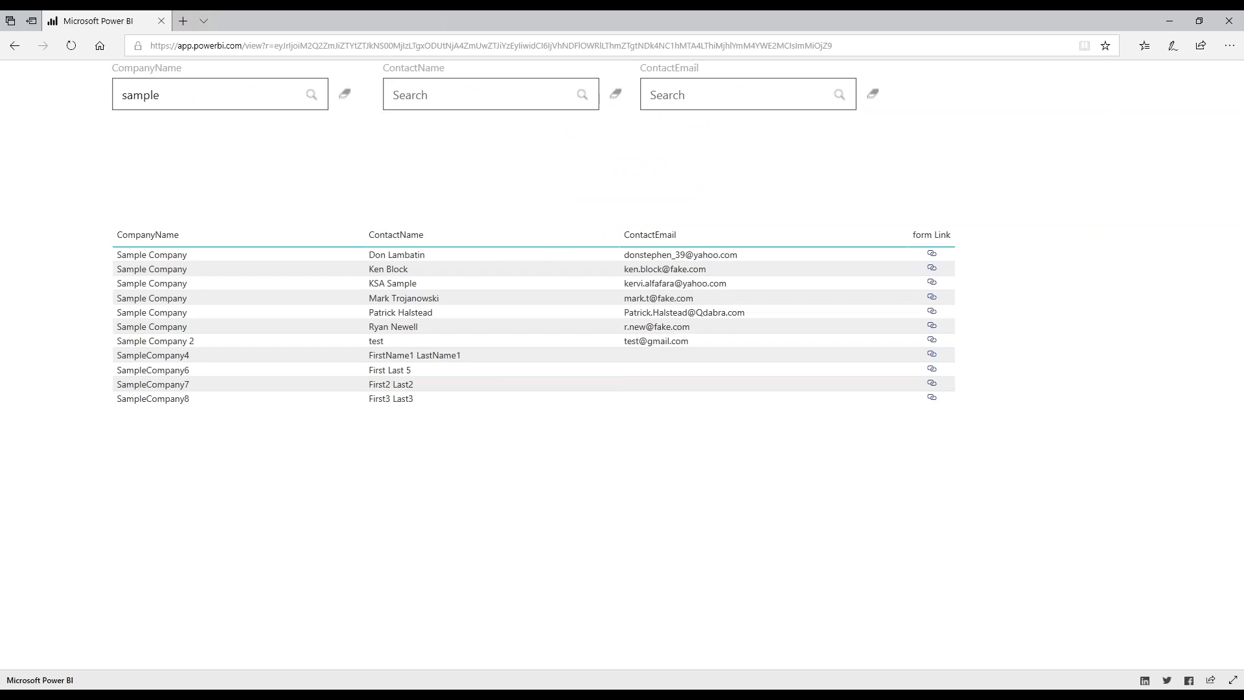
Clear the CompanyName filter, test the ContactName filter with a contact's first name, and clear it again.
left_click(281, 90)
left_click(351, 100)
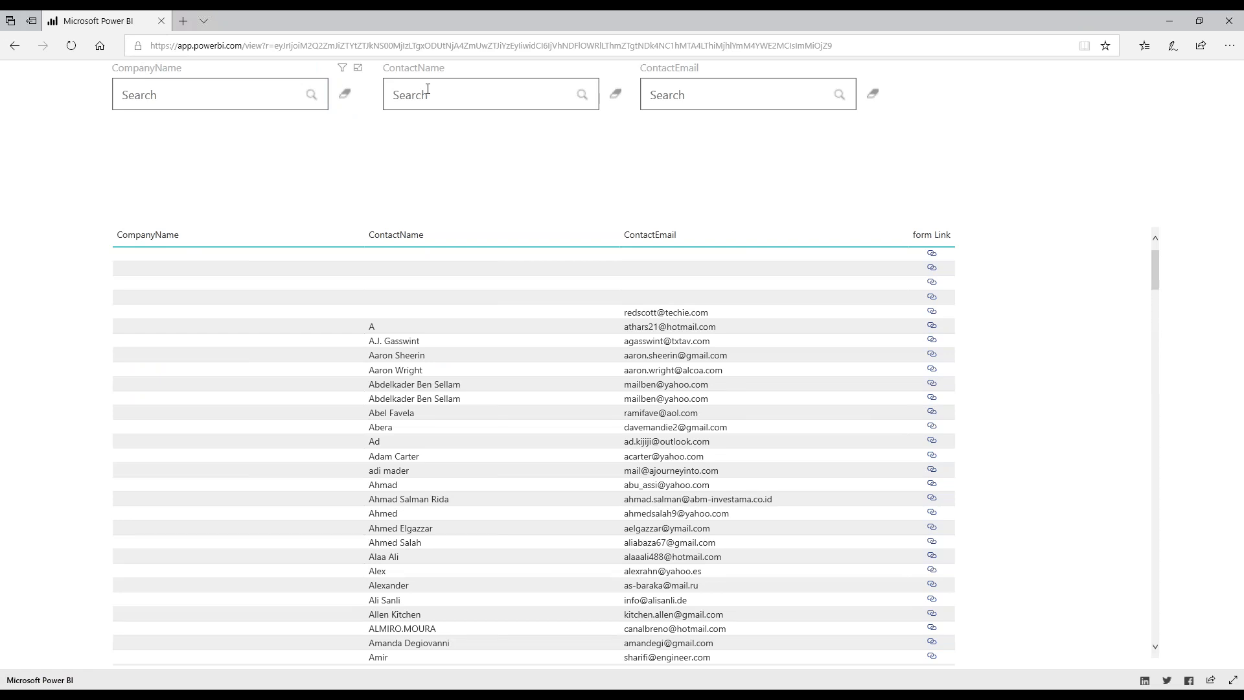
left_click(449, 93)
type("patrtick")
left_click(616, 95)
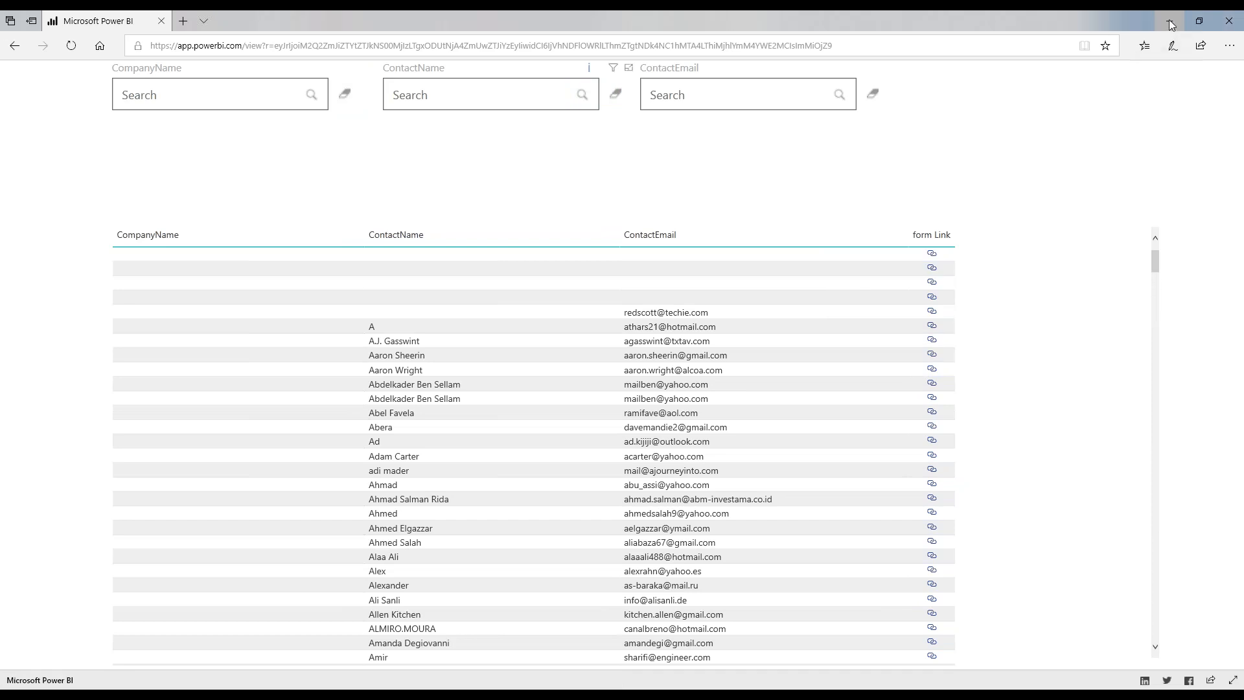
Return to the report in Chrome, set the embed size to 933 x 700 px, and select the HTML embed code.
left_click(891, 47)
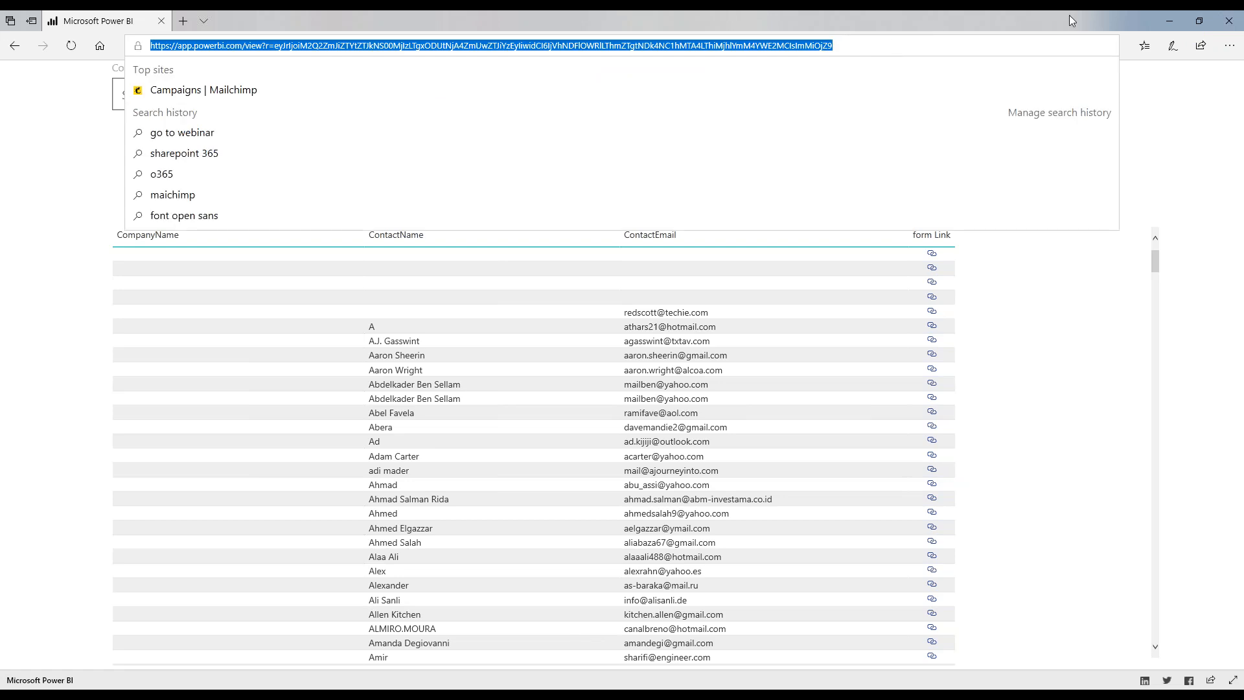
left_click(1170, 21)
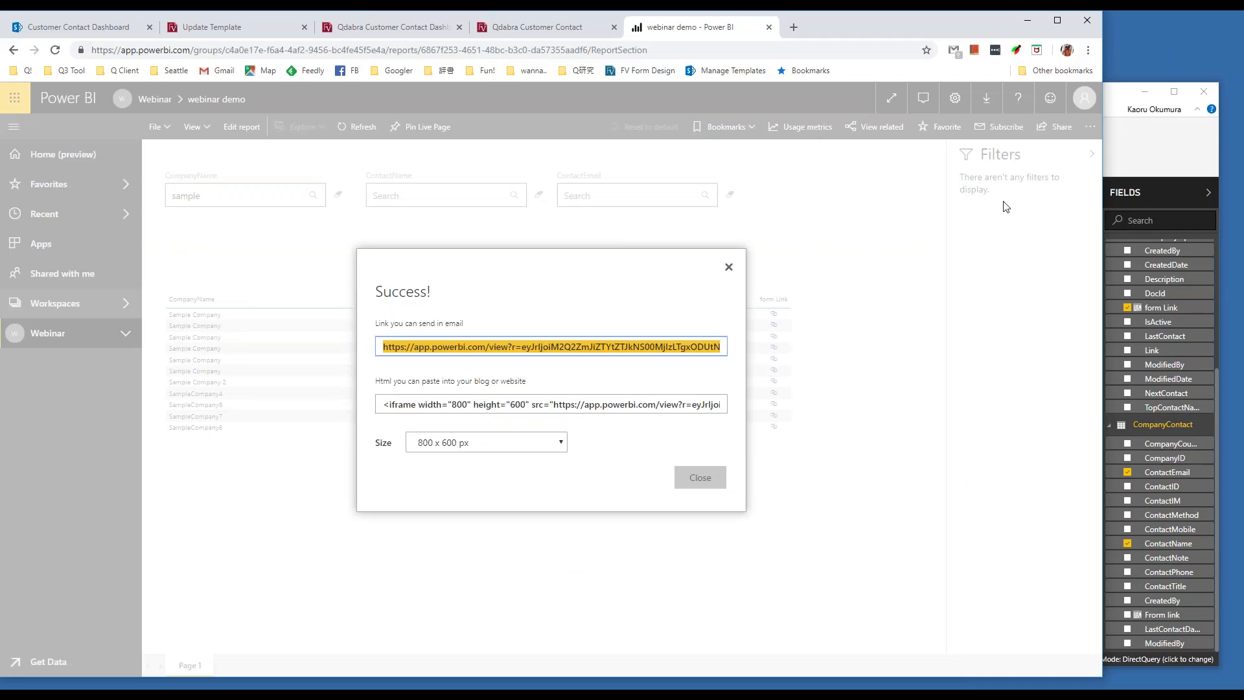
left_click(527, 446)
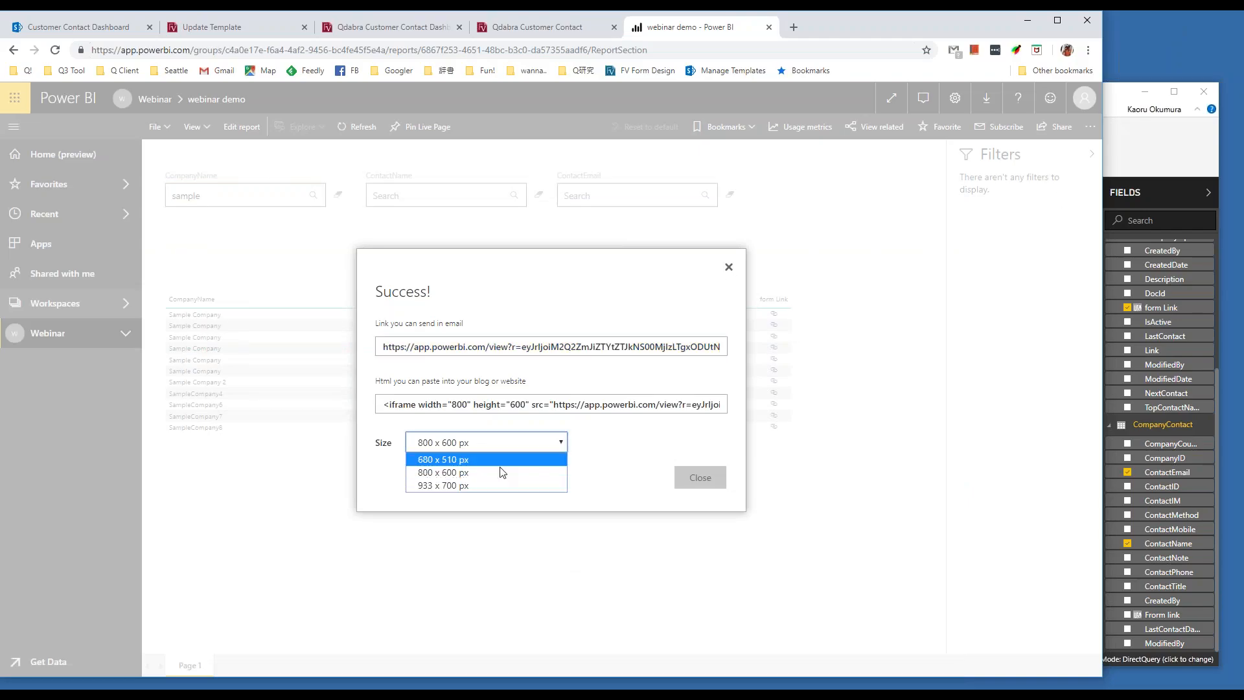
left_click(495, 487)
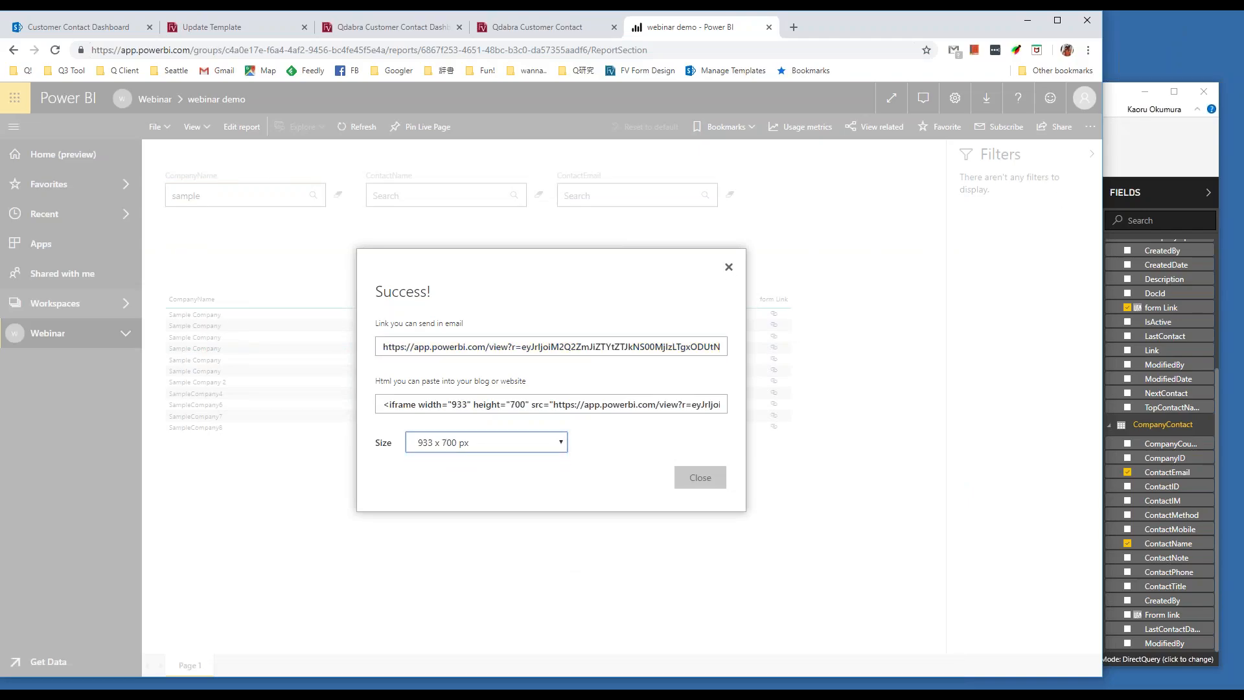
left_click(452, 403)
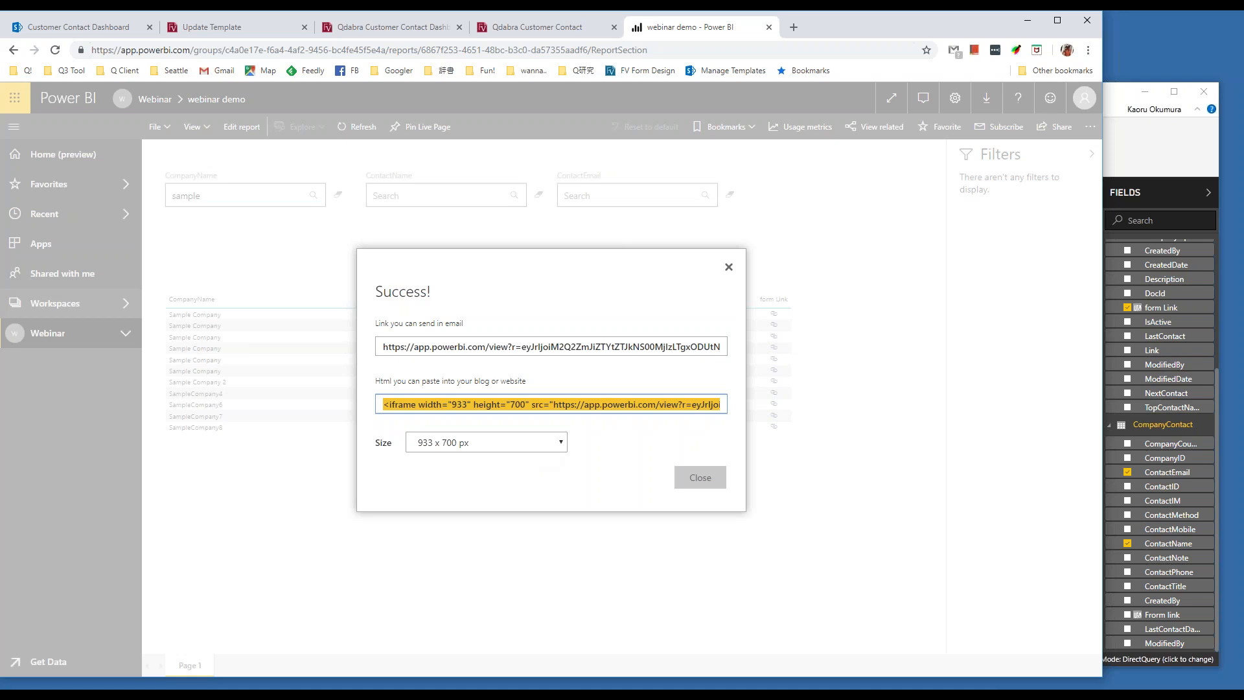
key("alt+Tab")
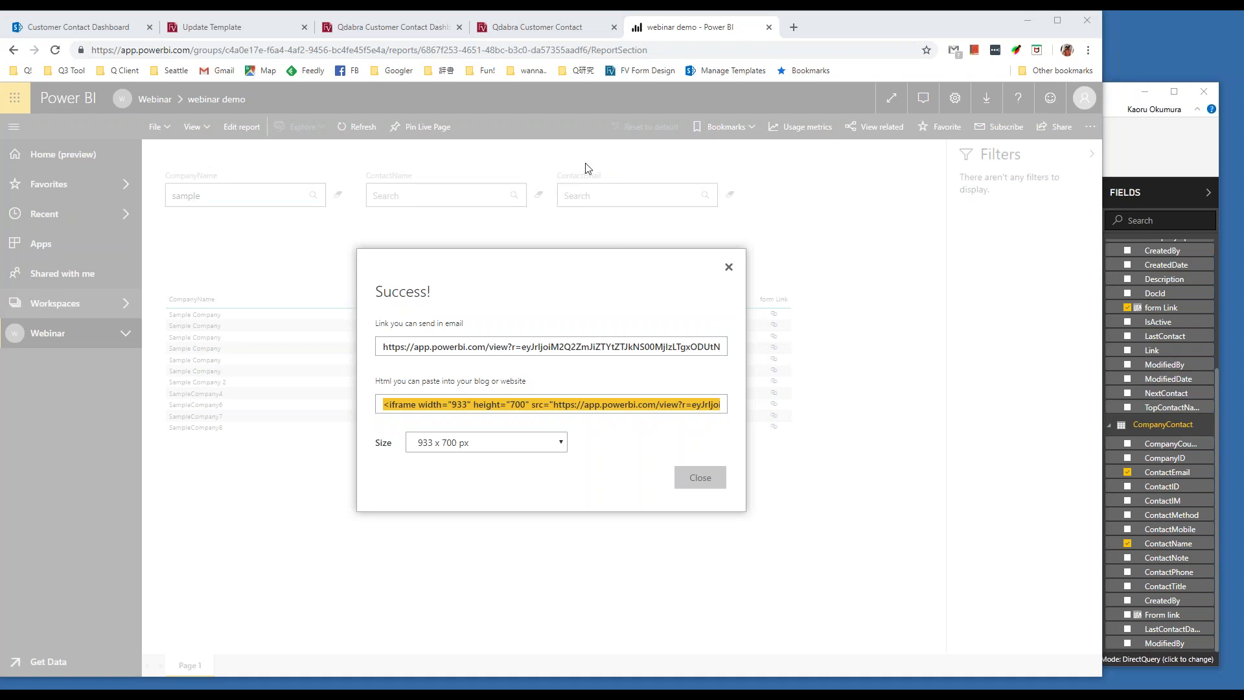
left_click(794, 27)
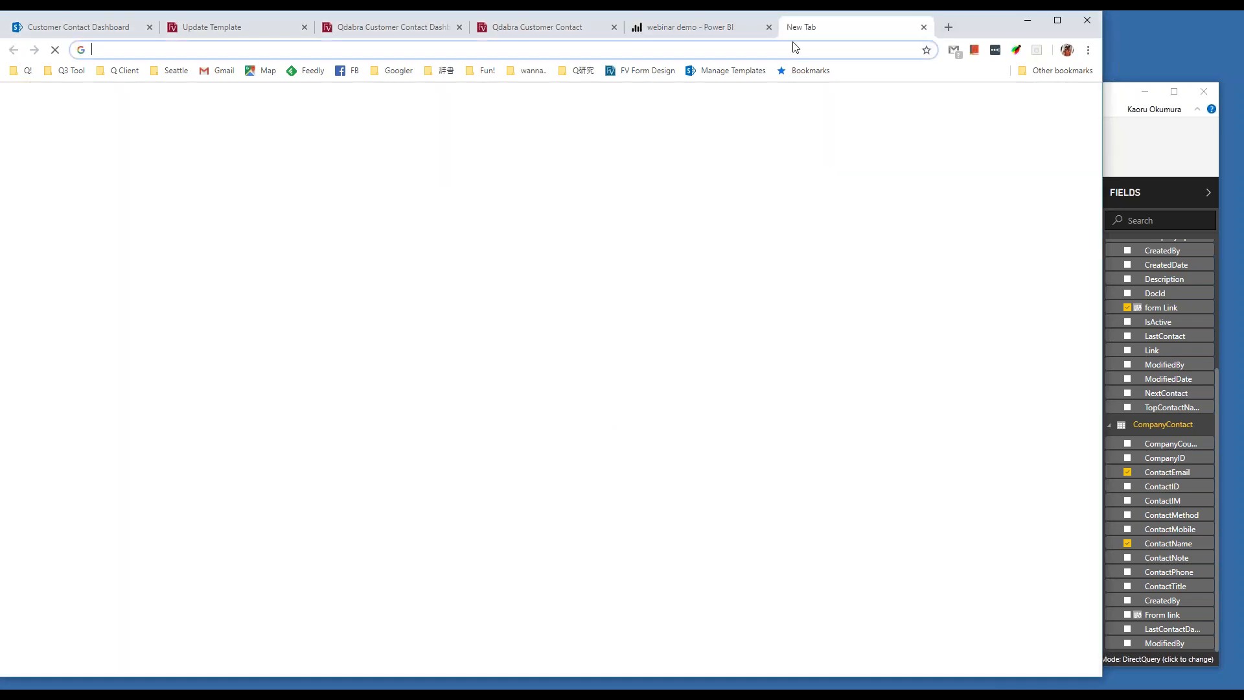
type("https://qdabra.sharepoint.com/Website/test/")
key("Return")
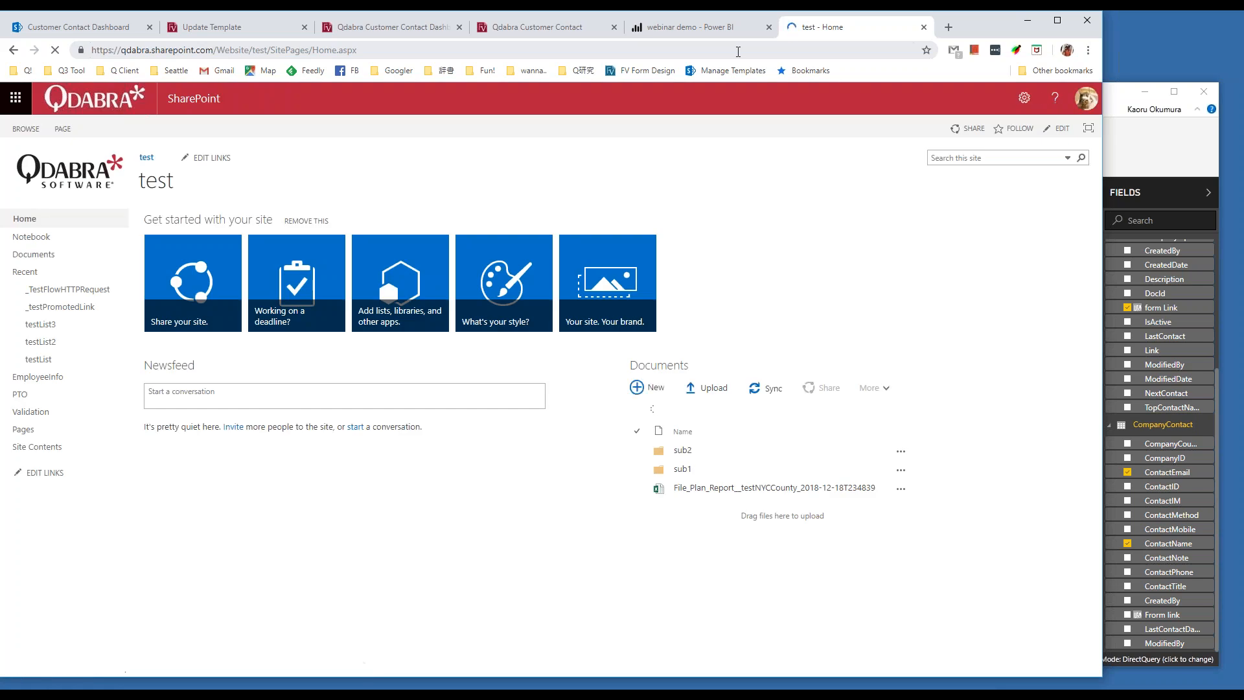
Add a new page to the SharePoint test site and name it "demo 20190131".
left_click(1024, 98)
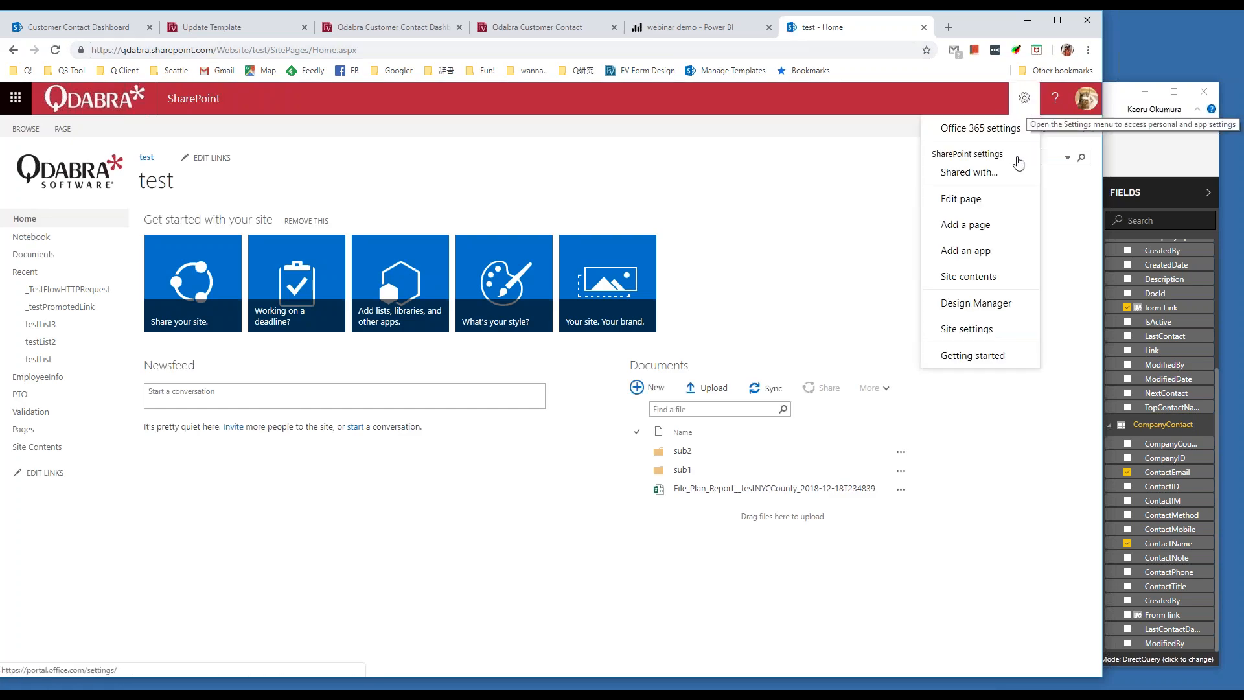
left_click(986, 224)
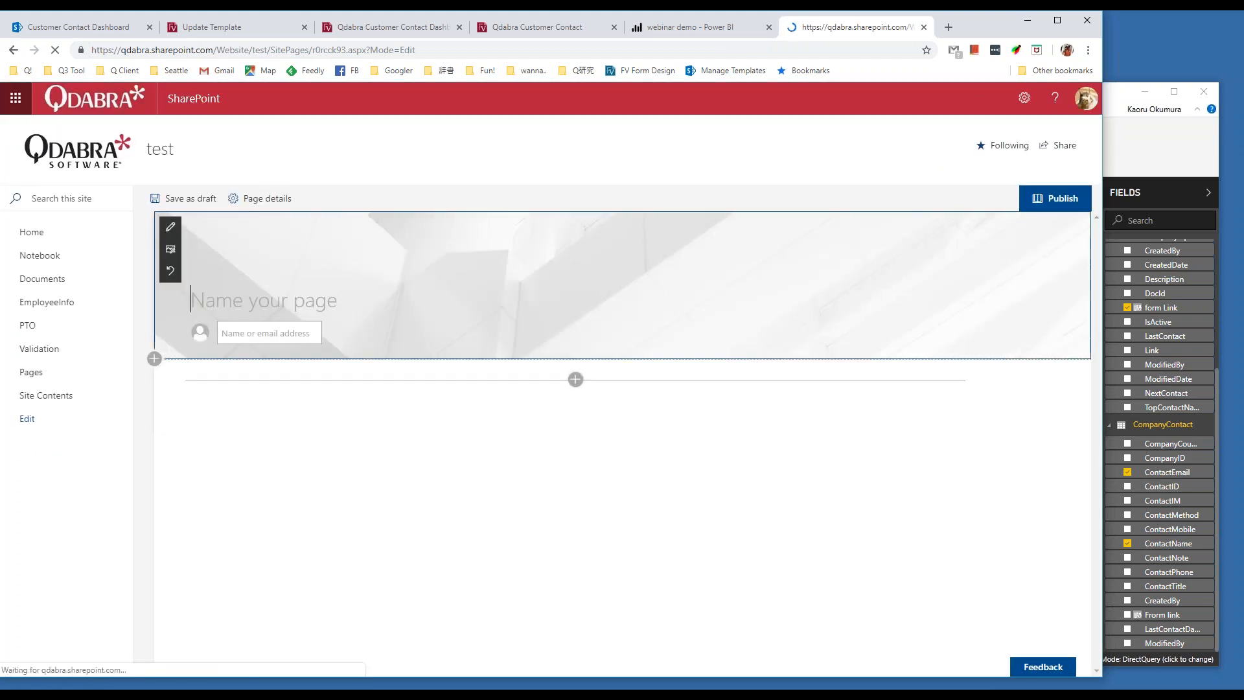
type("demo 201")
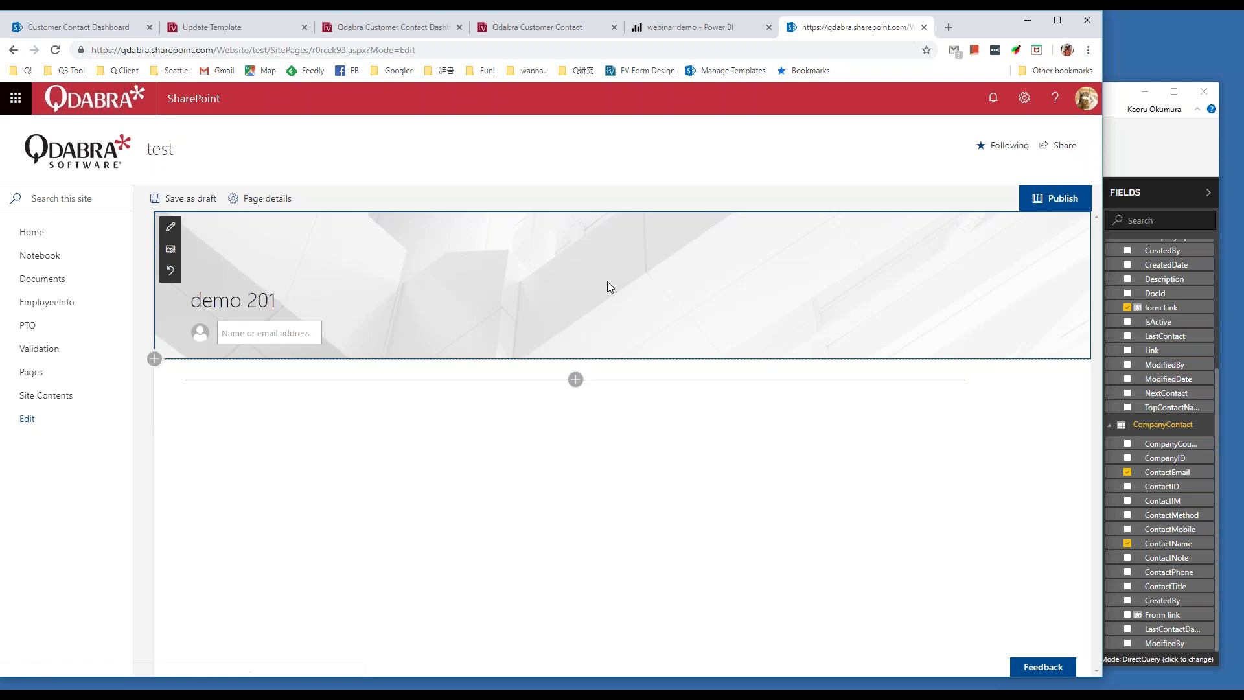
type("901314")
key("BackSpace")
left_click(576, 380)
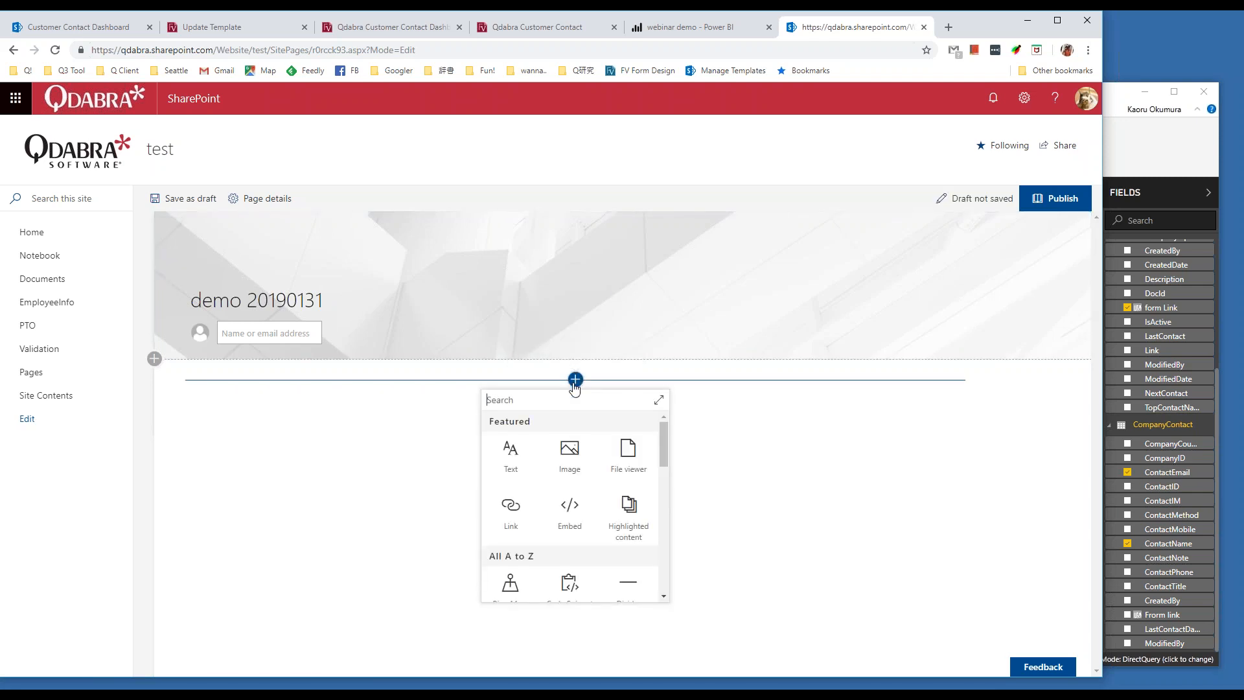
left_click(567, 504)
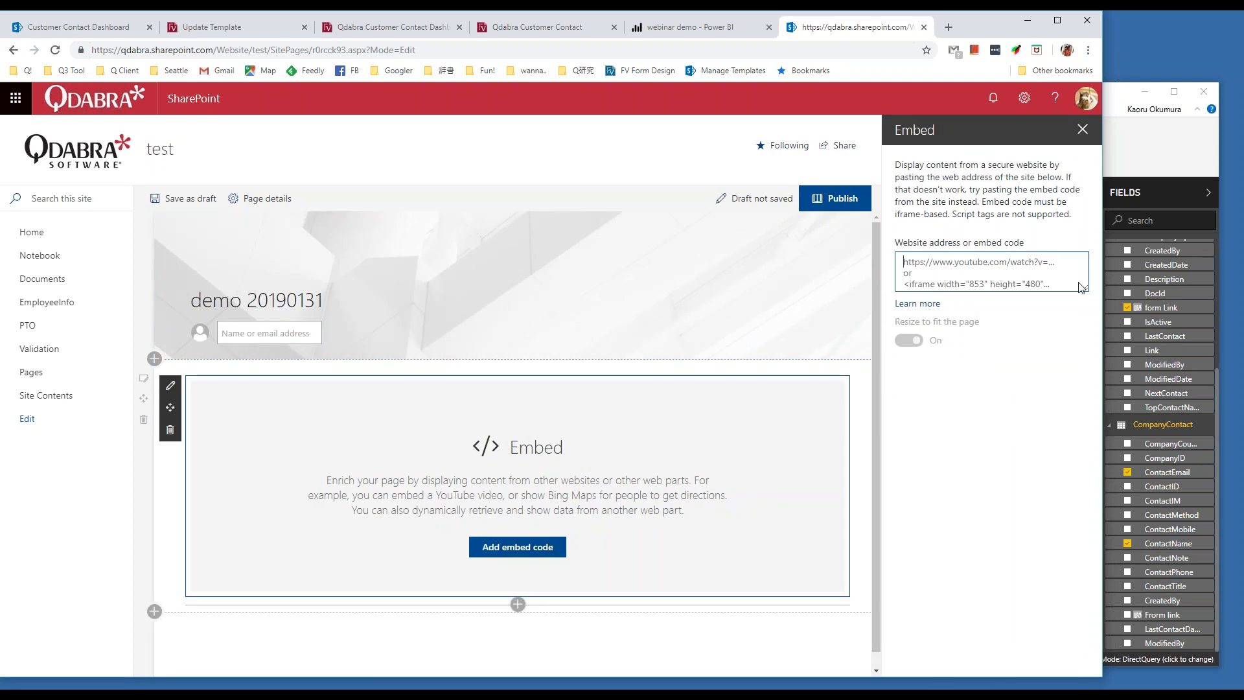
type("https://qdabra.sharepoint.com/Website/test/")
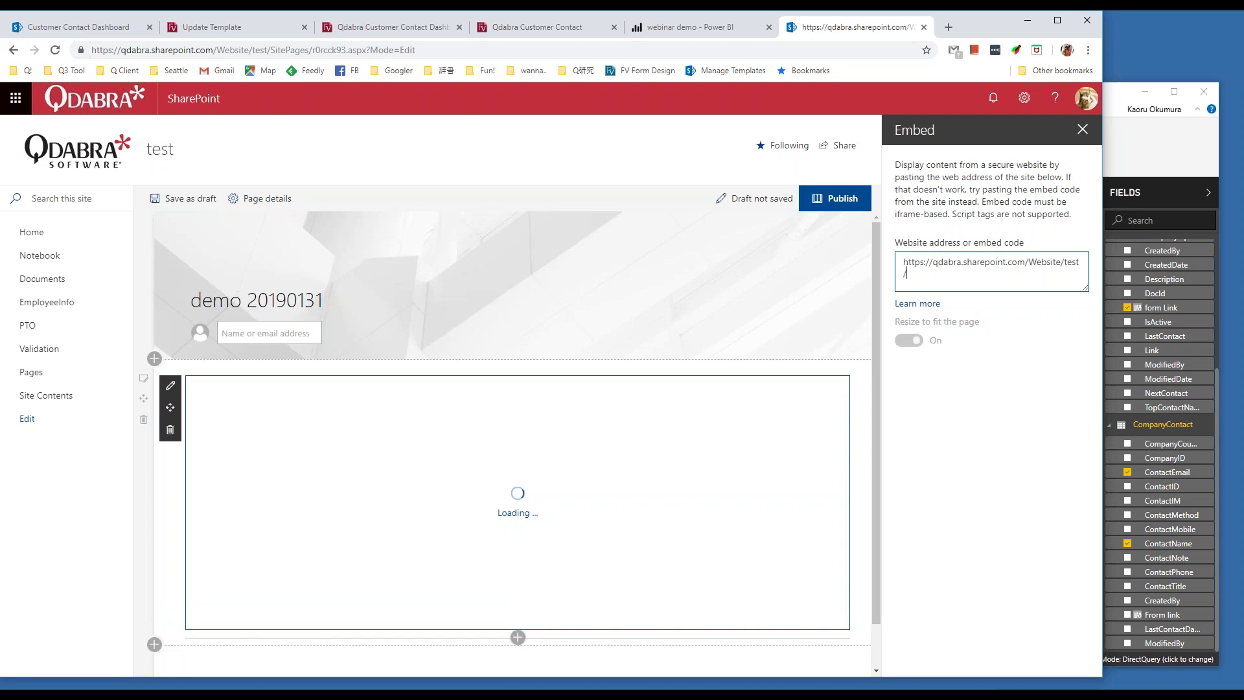
Copy the report's HTML embed code from Power BI and replace the Embed web part's address with it.
left_click(705, 29)
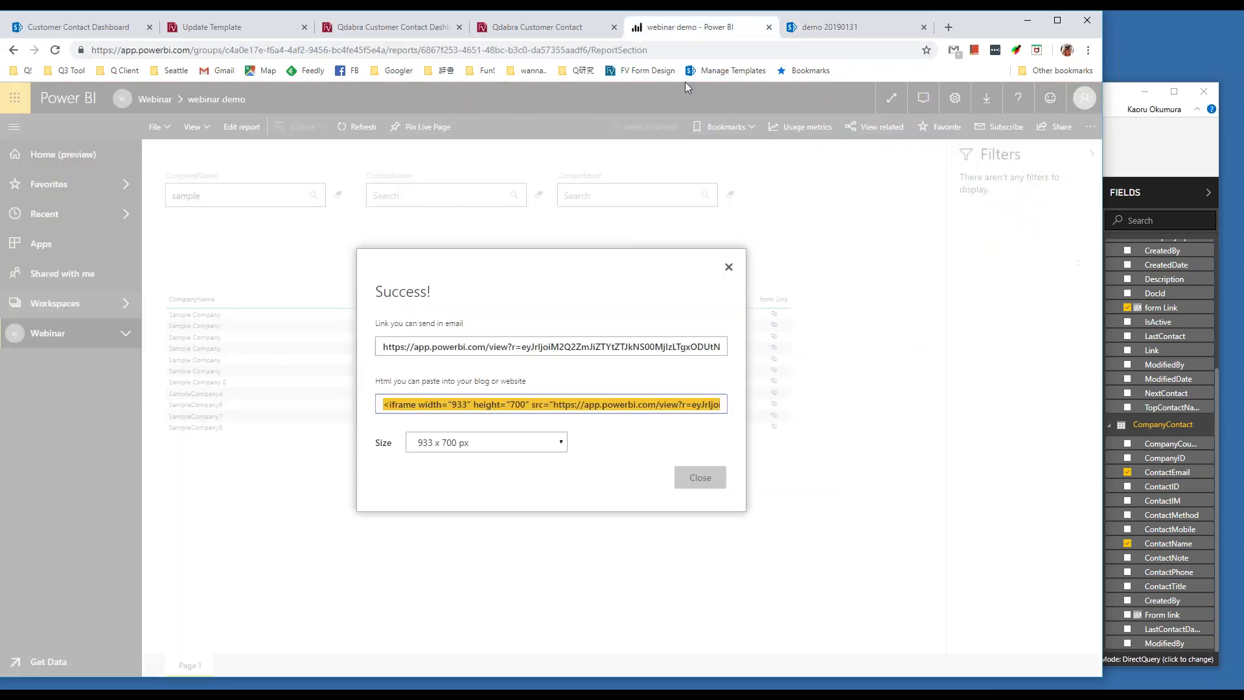
left_click(596, 405)
left_click(828, 26)
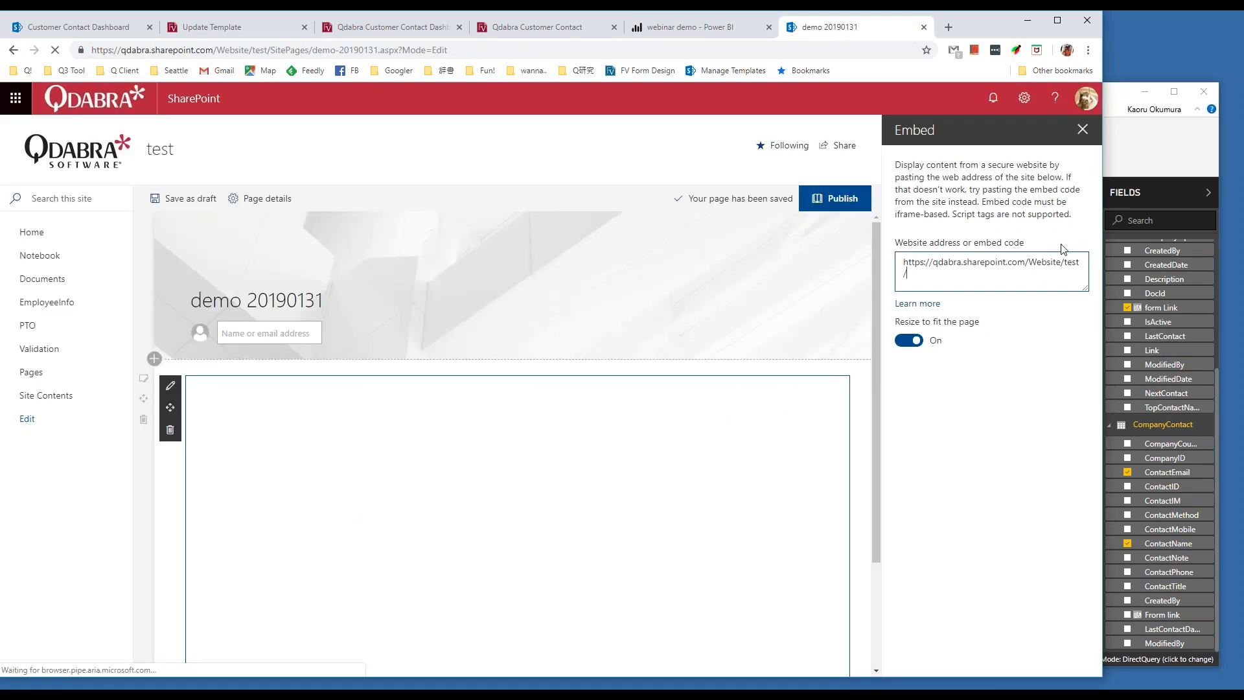
key("ctrl+a")
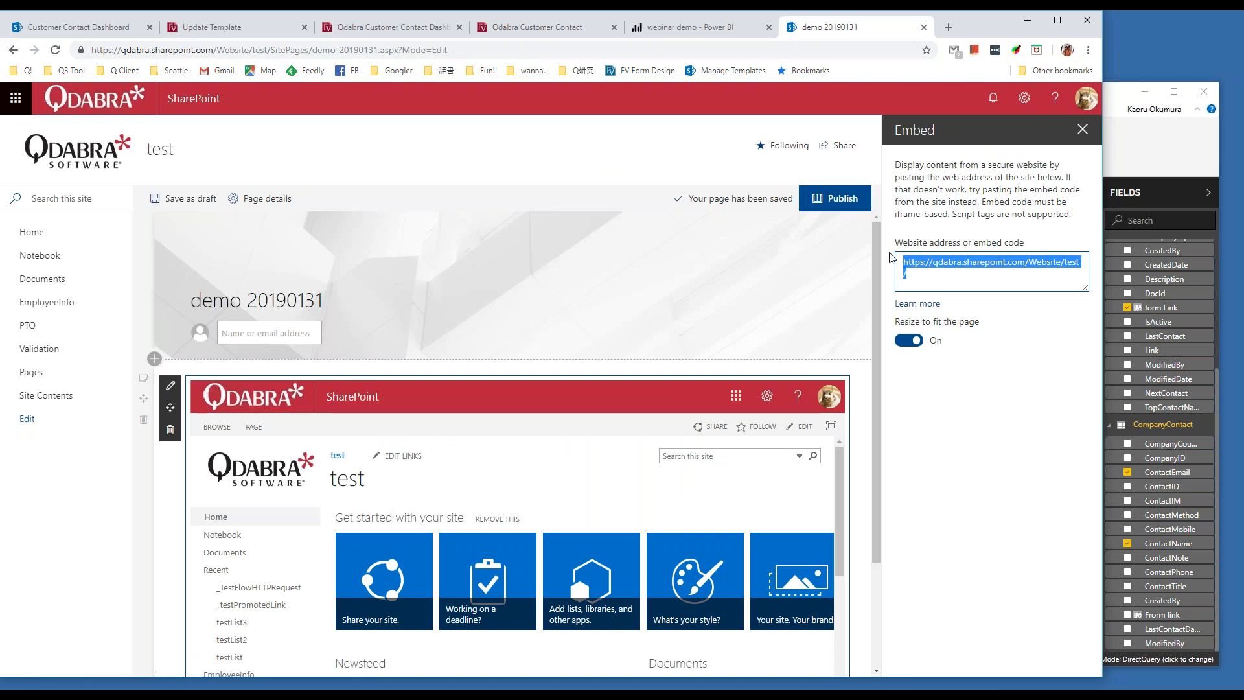
key("ctrl+v")
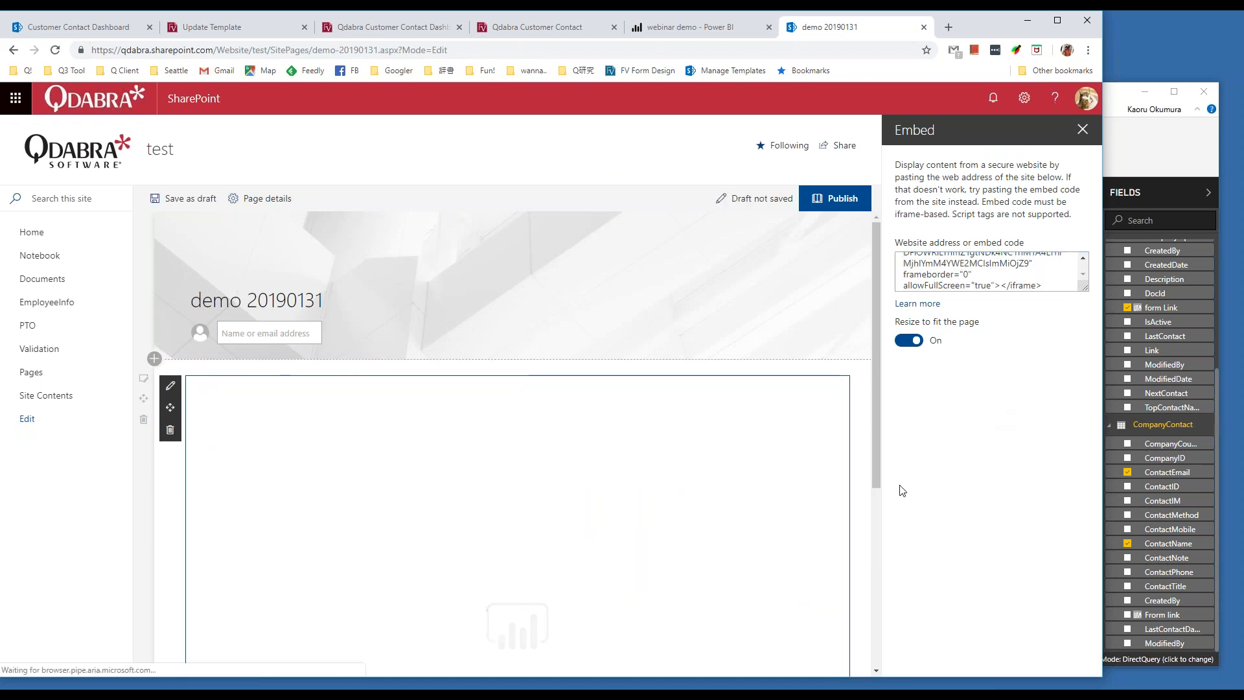
Publish the "demo 20190131" SharePoint page, dismiss the sharing suggestions, and view the embedded report on it.
left_click_drag(879, 474, 881, 539)
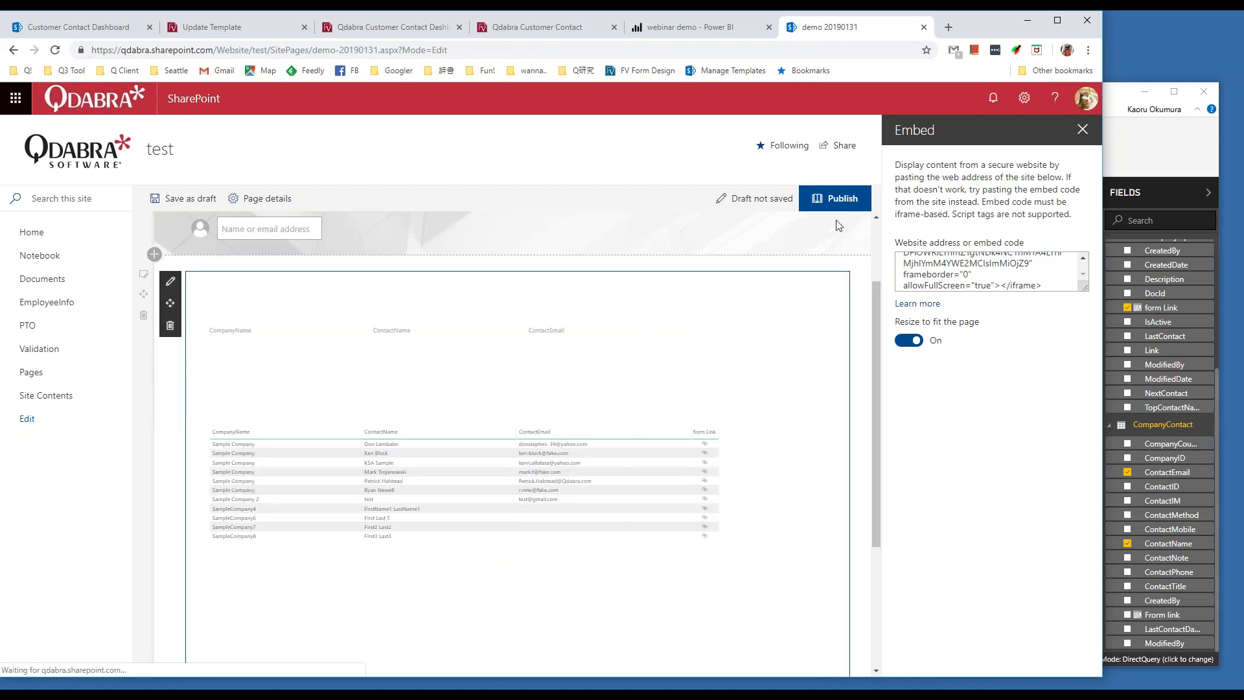
left_click(836, 198)
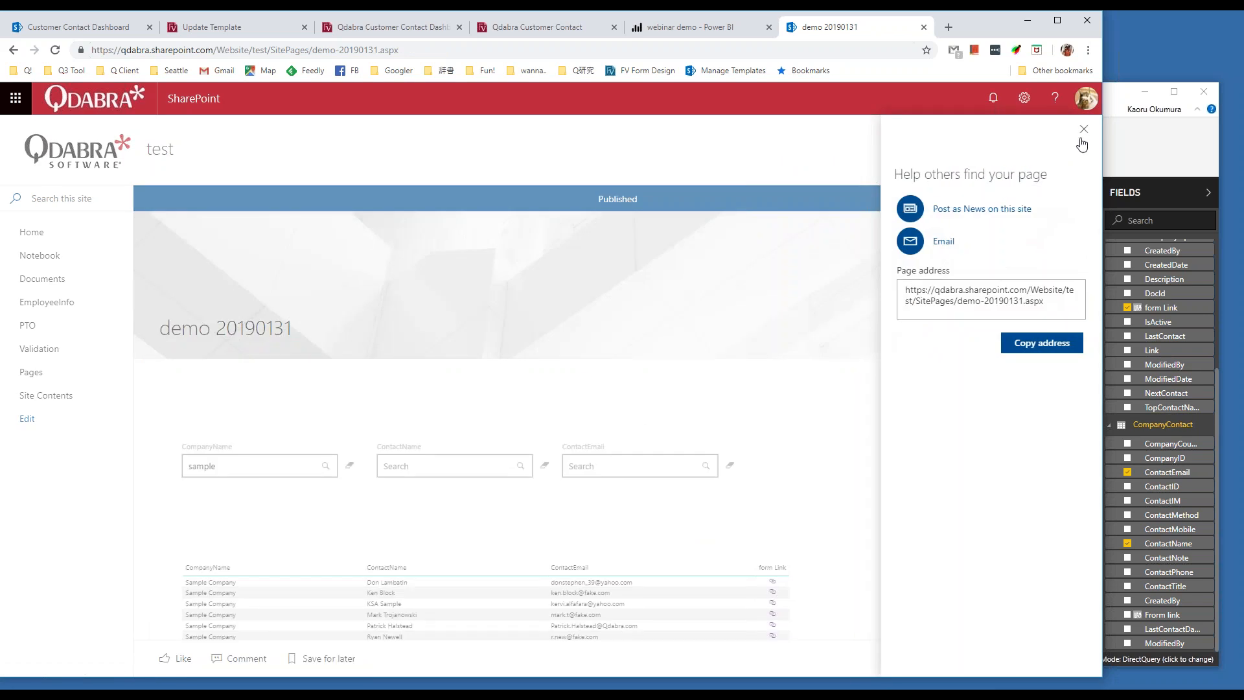
left_click(1083, 131)
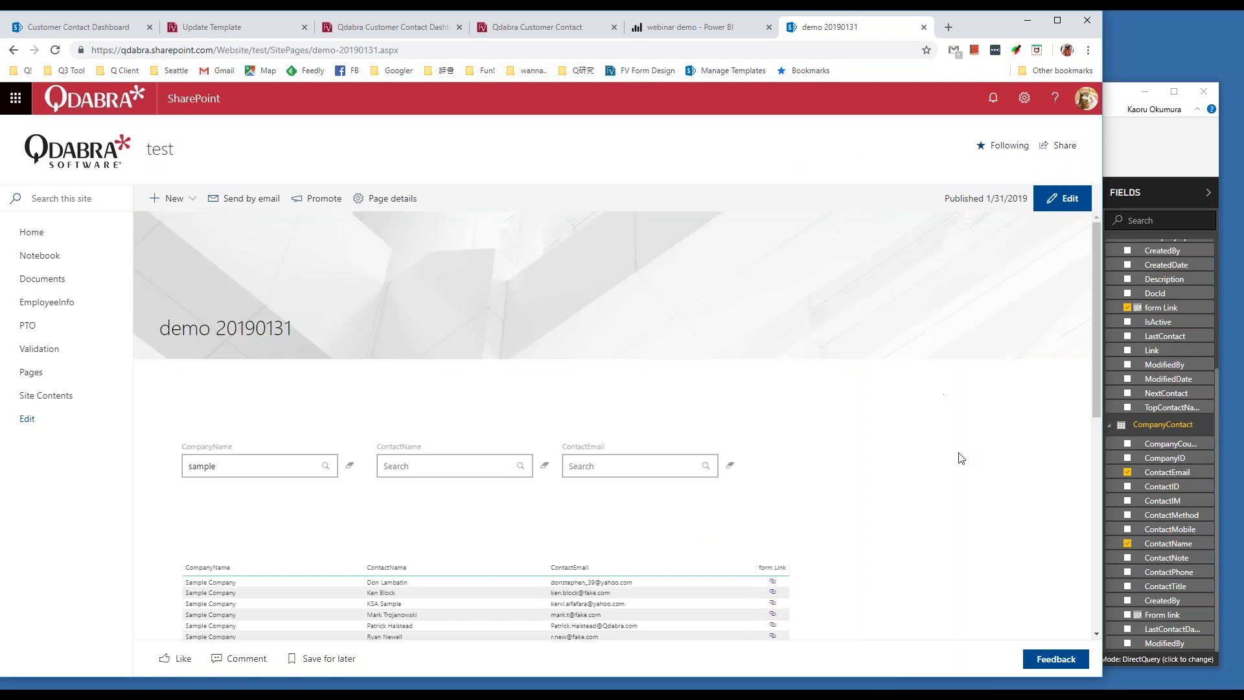
scroll(959, 458, "down", 3)
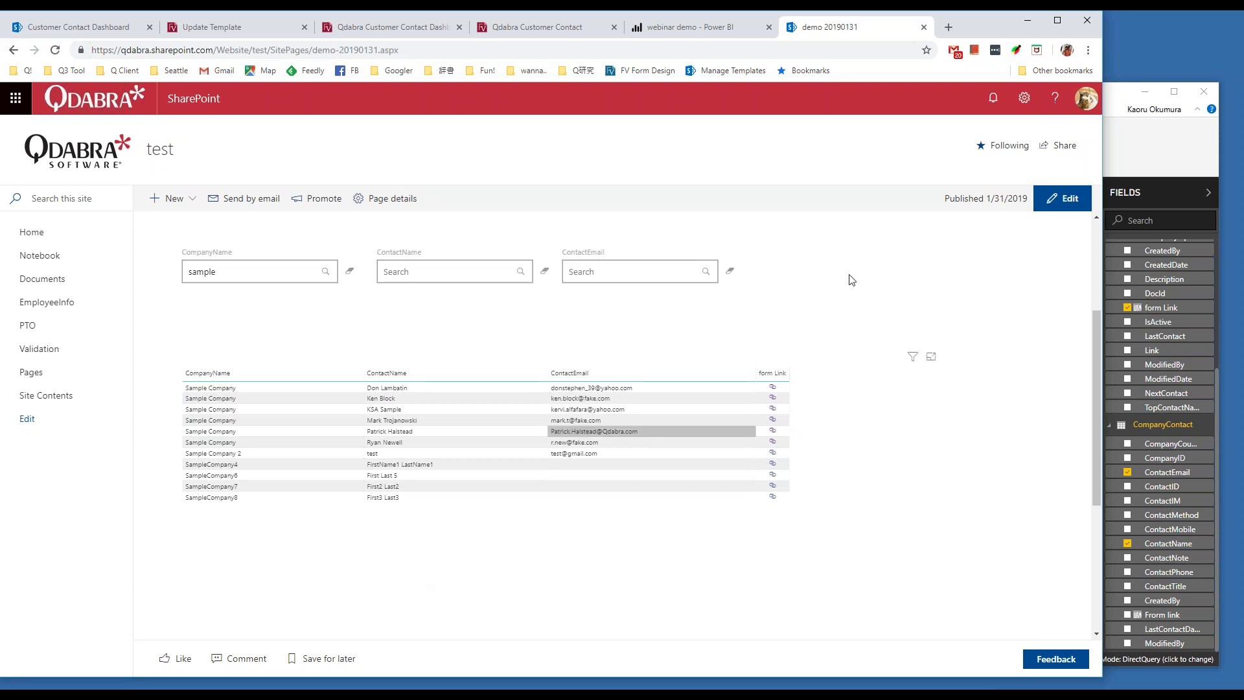
Minimise the browser, dismiss the publishing message in Power BI Desktop, and bring up the PowerPoint slide listing the dashboard steps.
left_click(1024, 19)
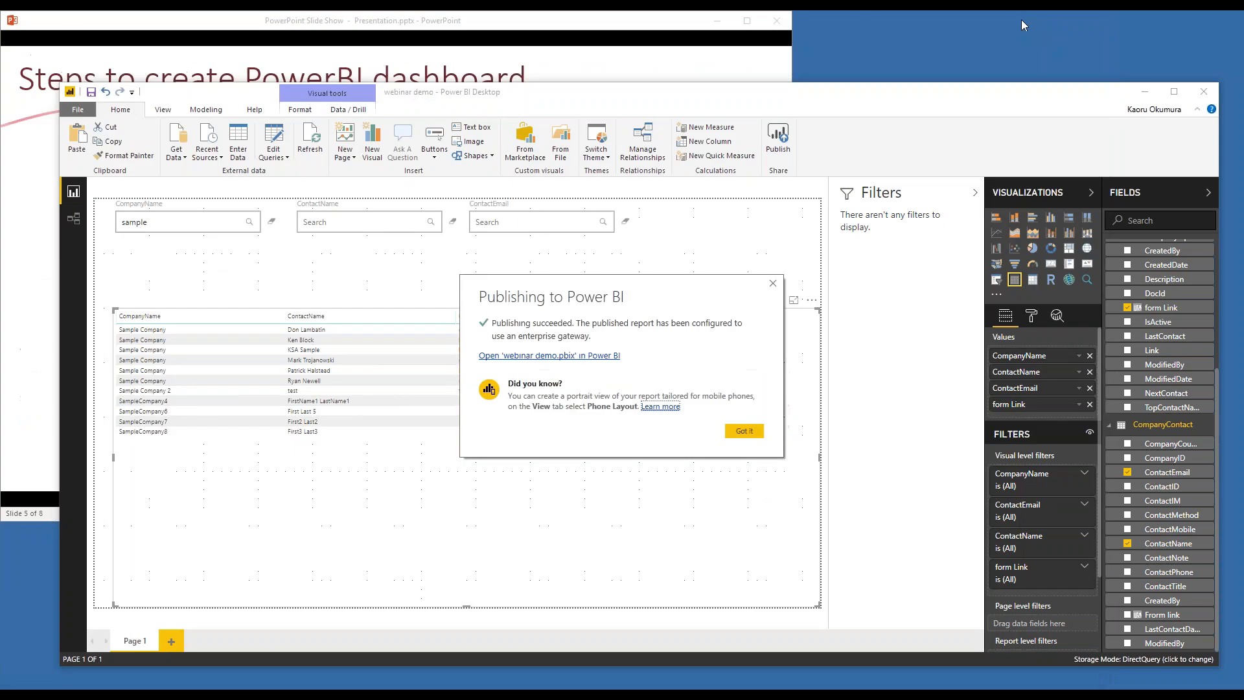
left_click(744, 431)
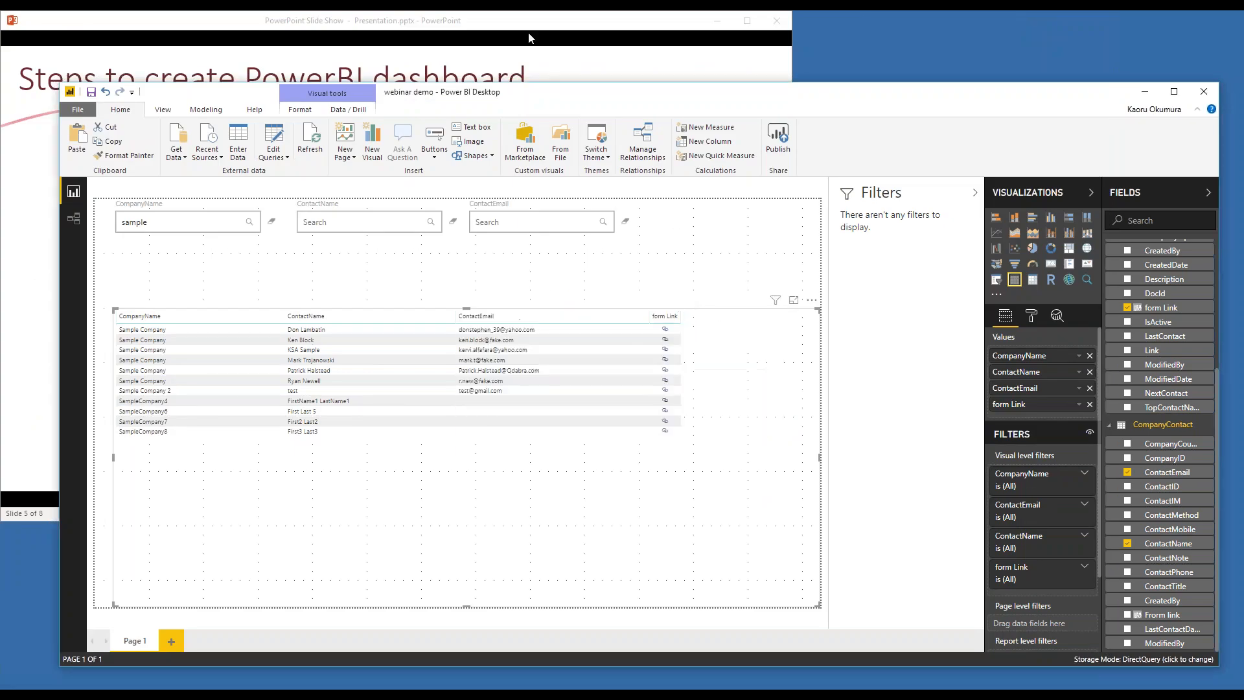
left_click(544, 20)
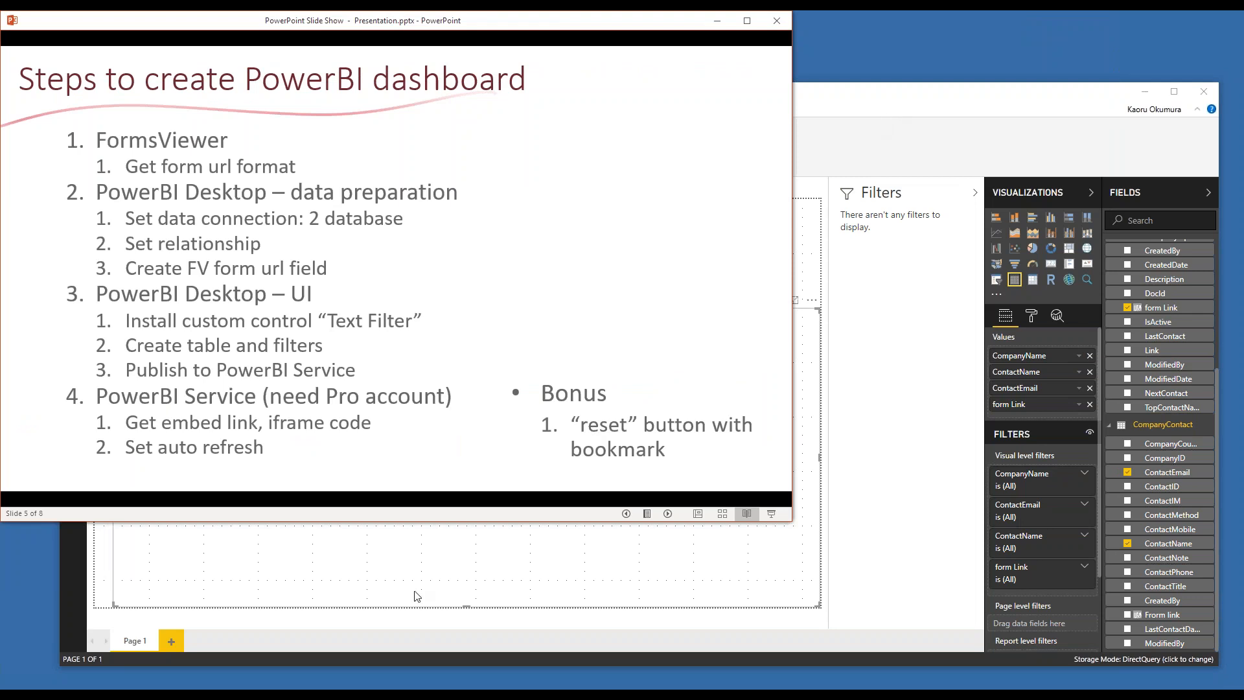
Switch to the browser's Customer Contact Dashboard page, select a few table rows, and test its Reset button.
key("alt+Tab")
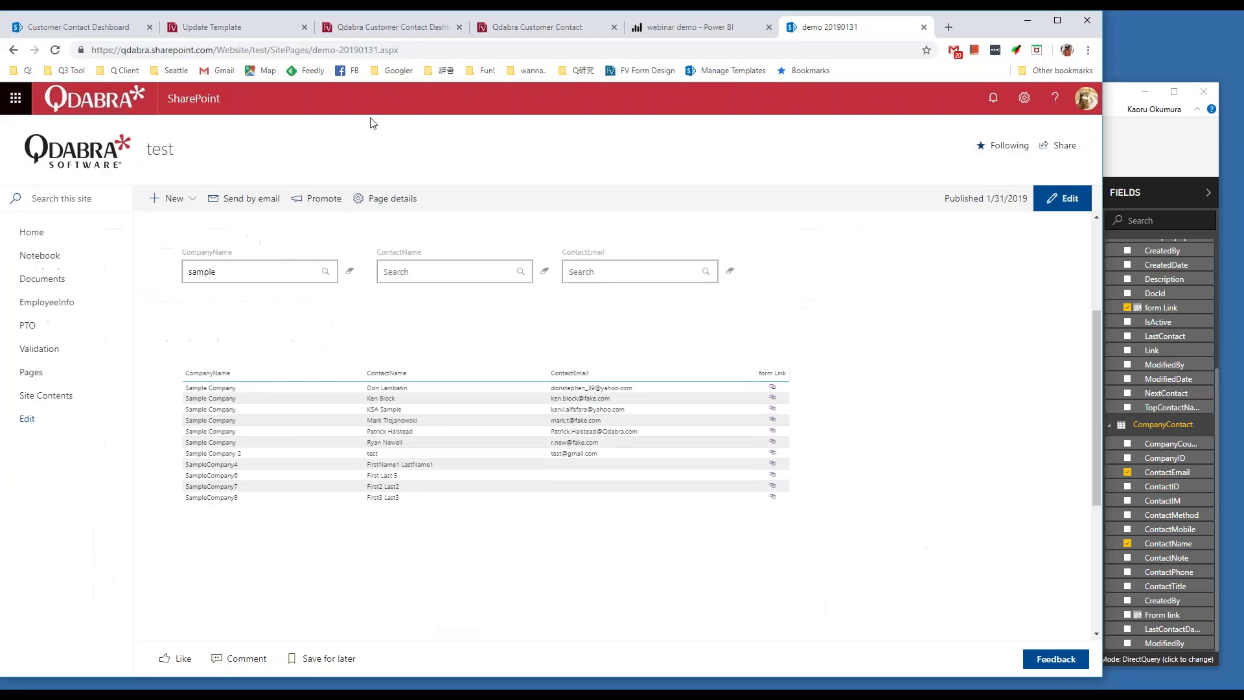
left_click(96, 31)
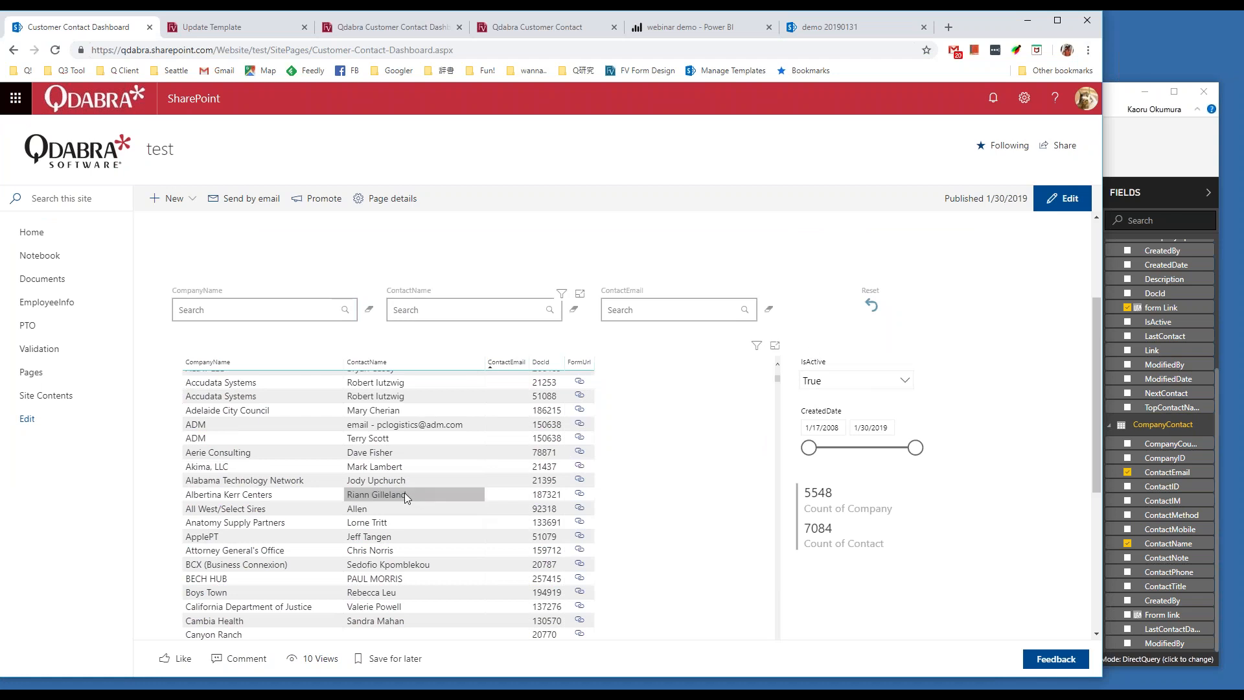
left_click(374, 481)
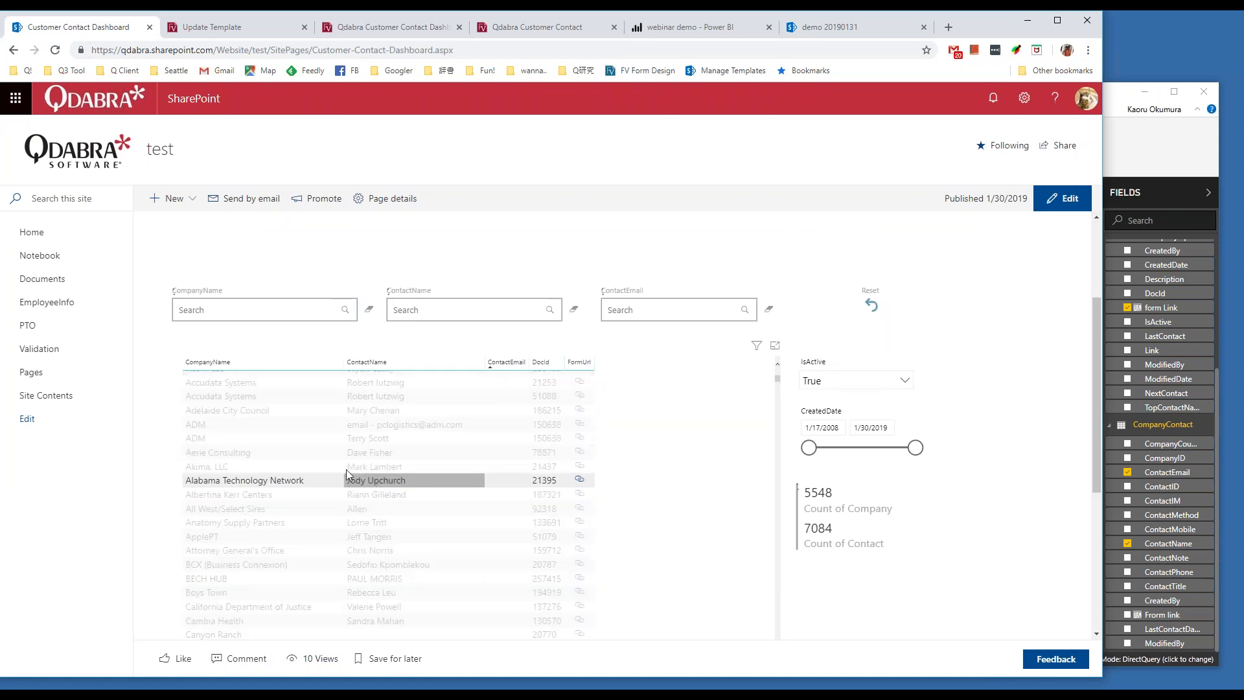
left_click(271, 426)
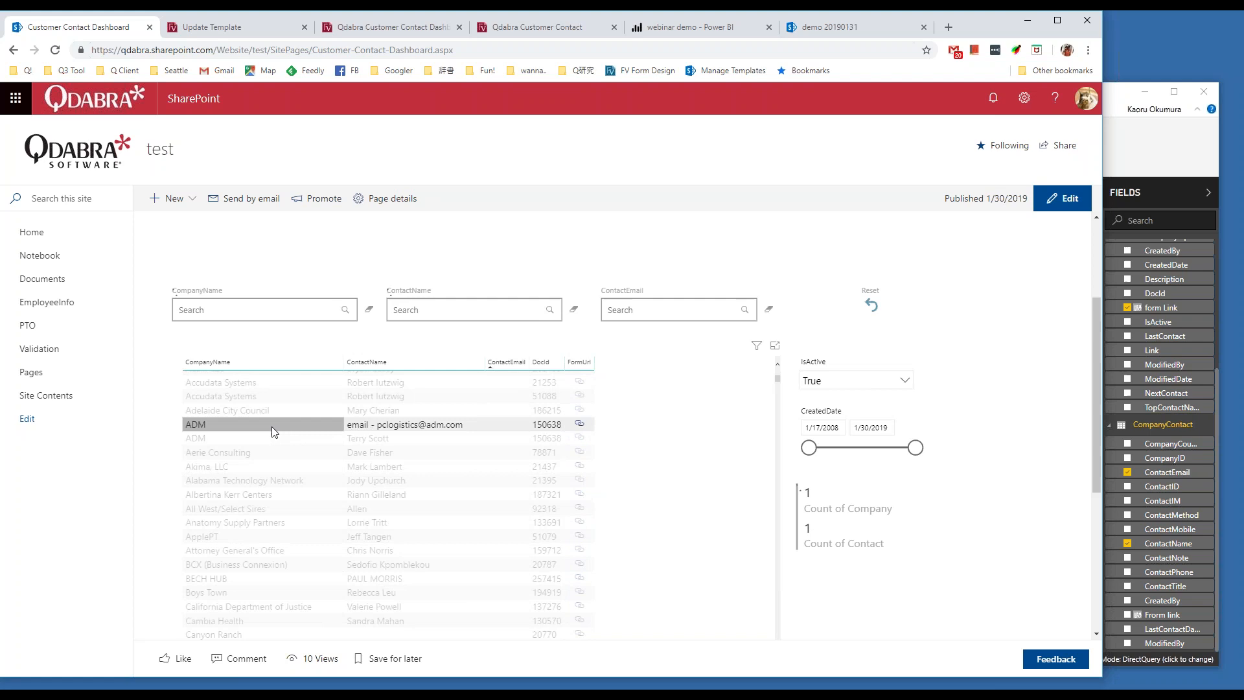
left_click(391, 483)
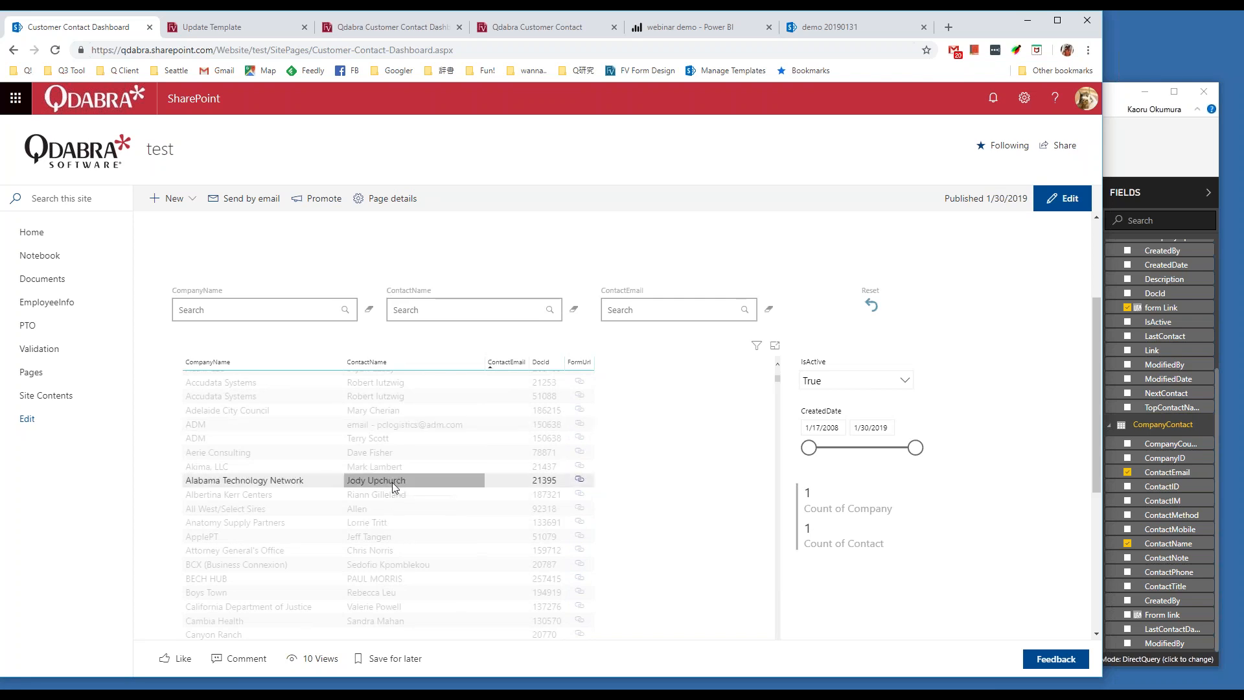
left_click(874, 311)
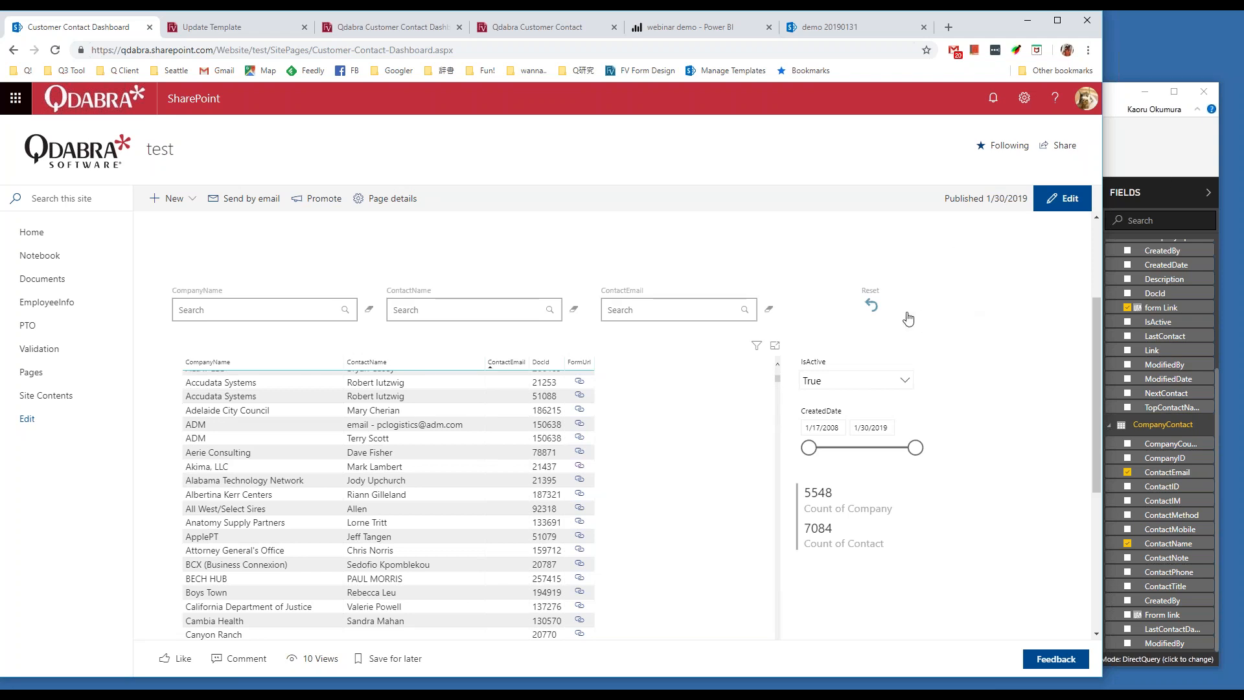
Switch to Power BI Desktop, insert a Reset button, and place it beside the ContactEmail filter.
left_click(1154, 158)
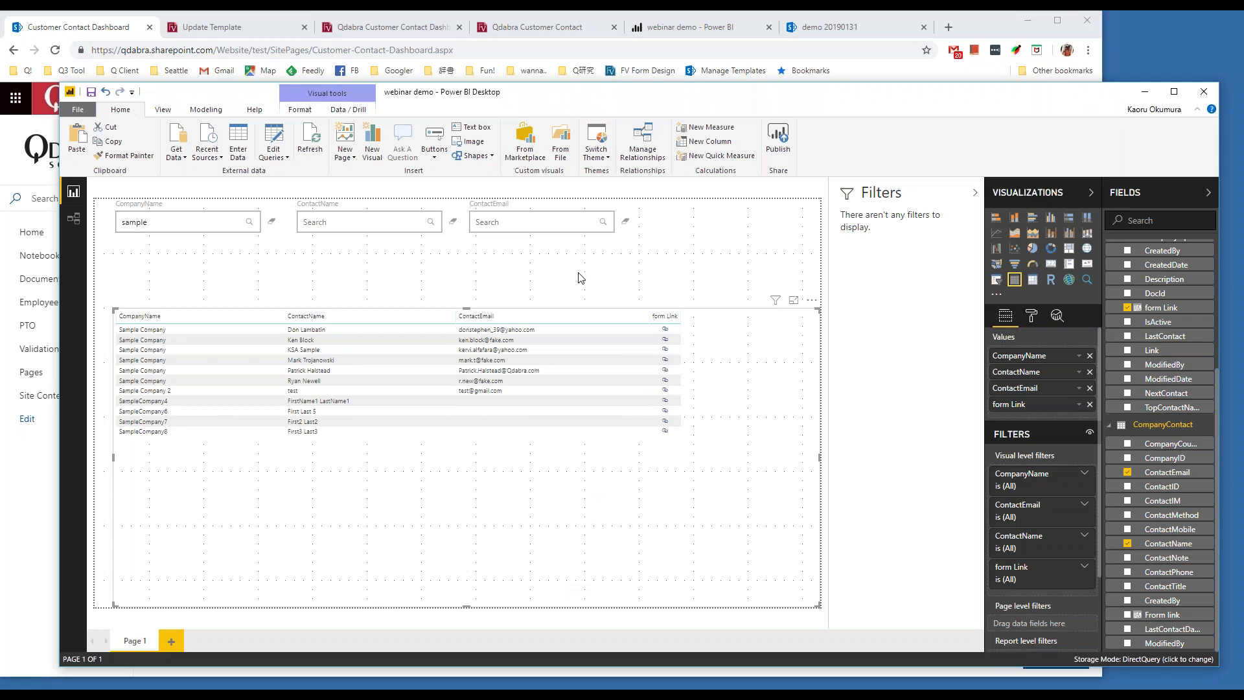
left_click(435, 140)
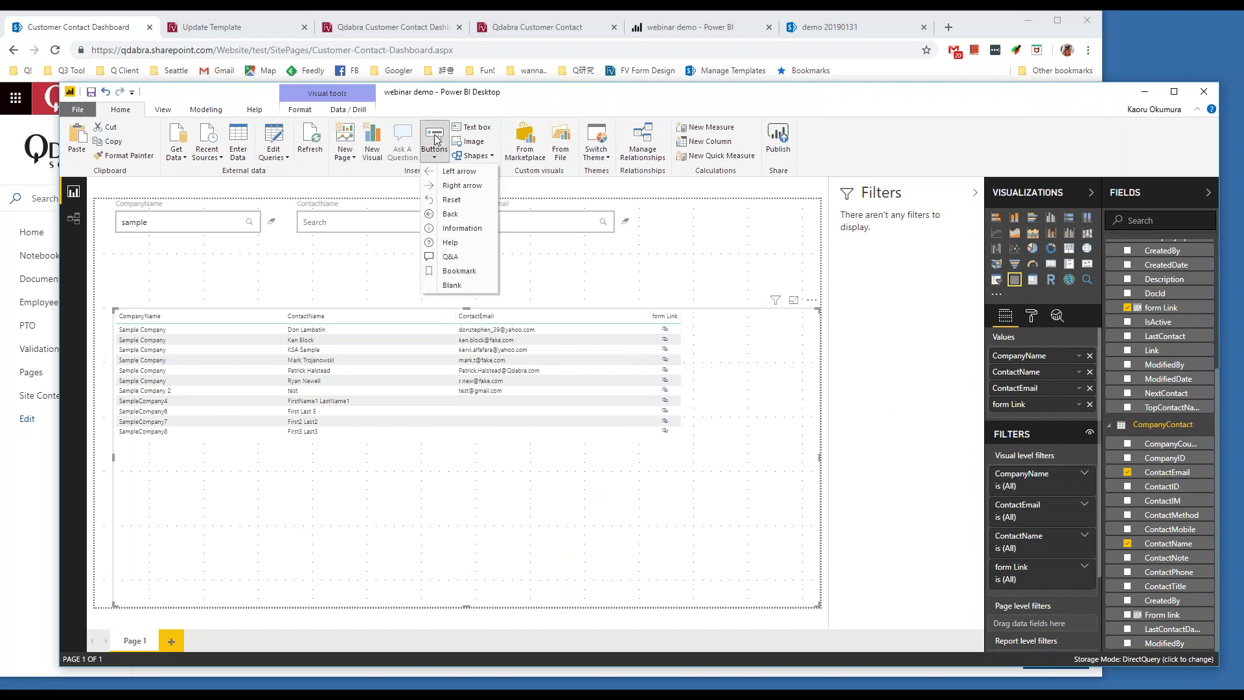
left_click(456, 203)
left_click_drag(111, 212, 712, 222)
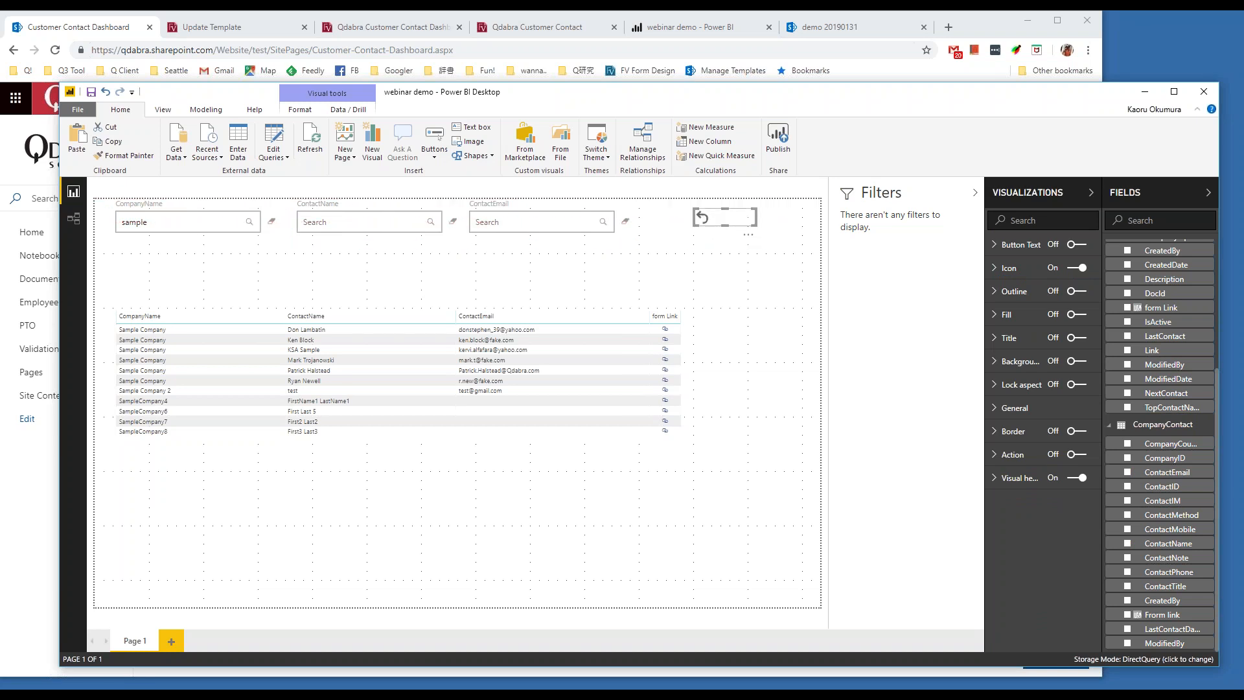
left_click(724, 242)
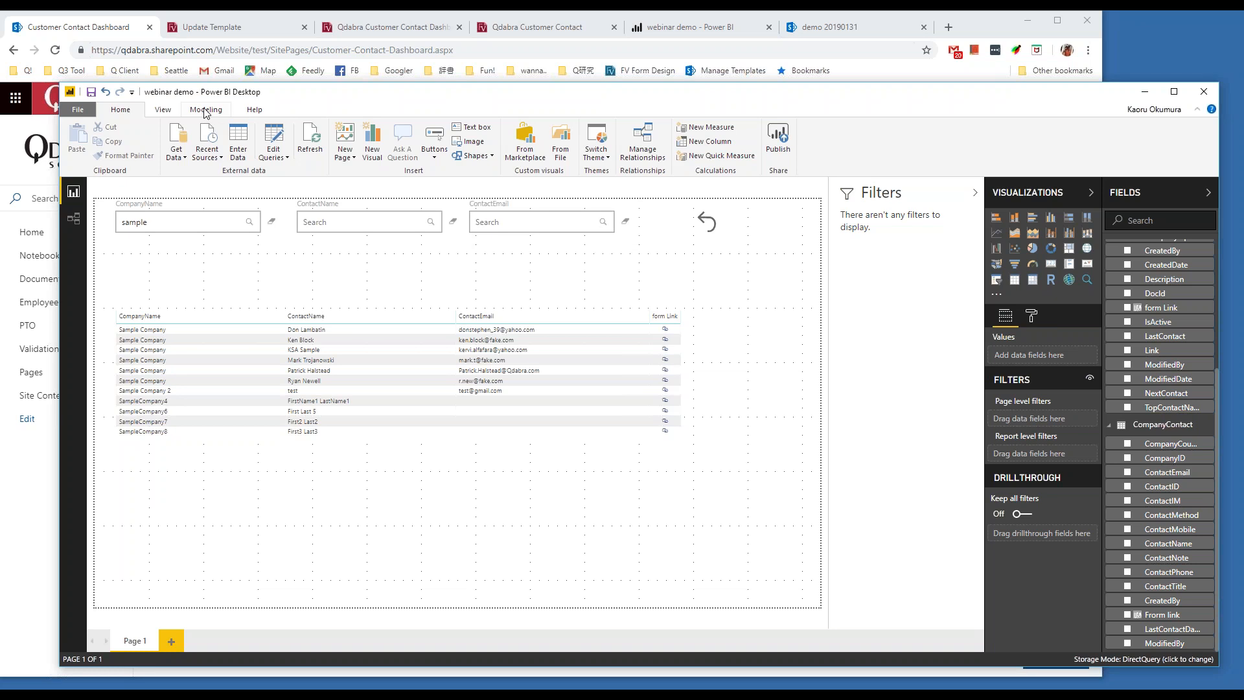
Show the Bookmarks pane, clear the CompanyName filter, and save the unfiltered page as a bookmark named "default".
left_click(175, 112)
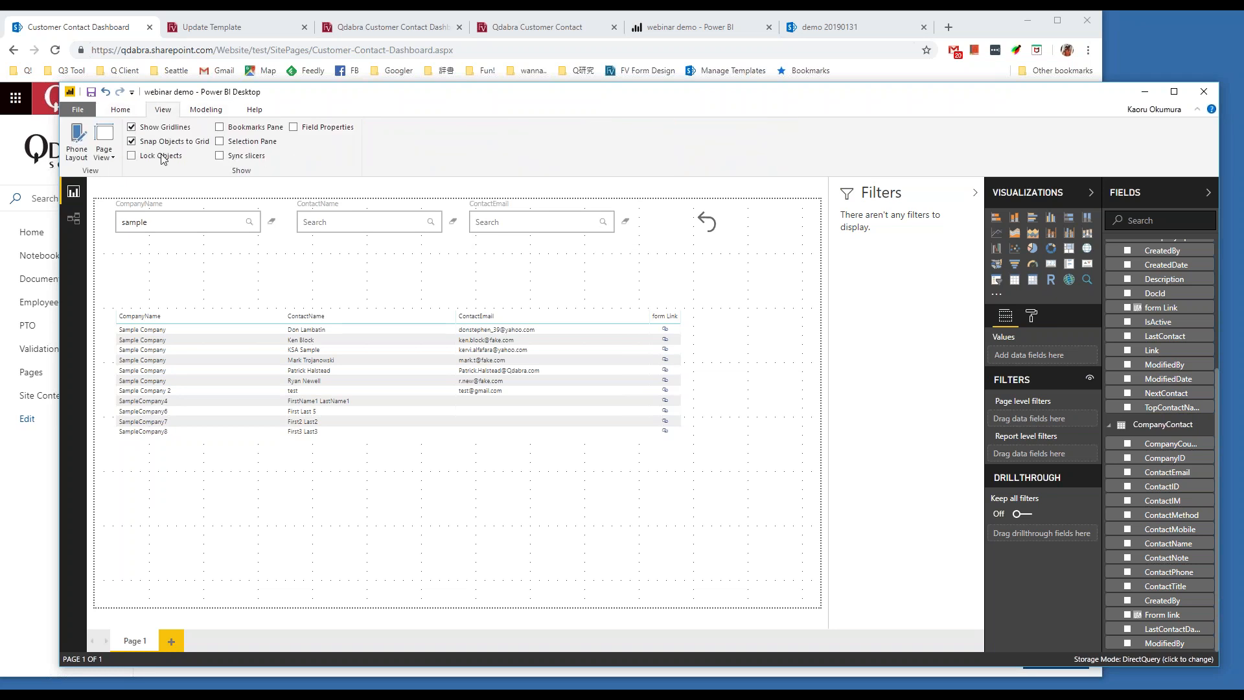
left_click(221, 128)
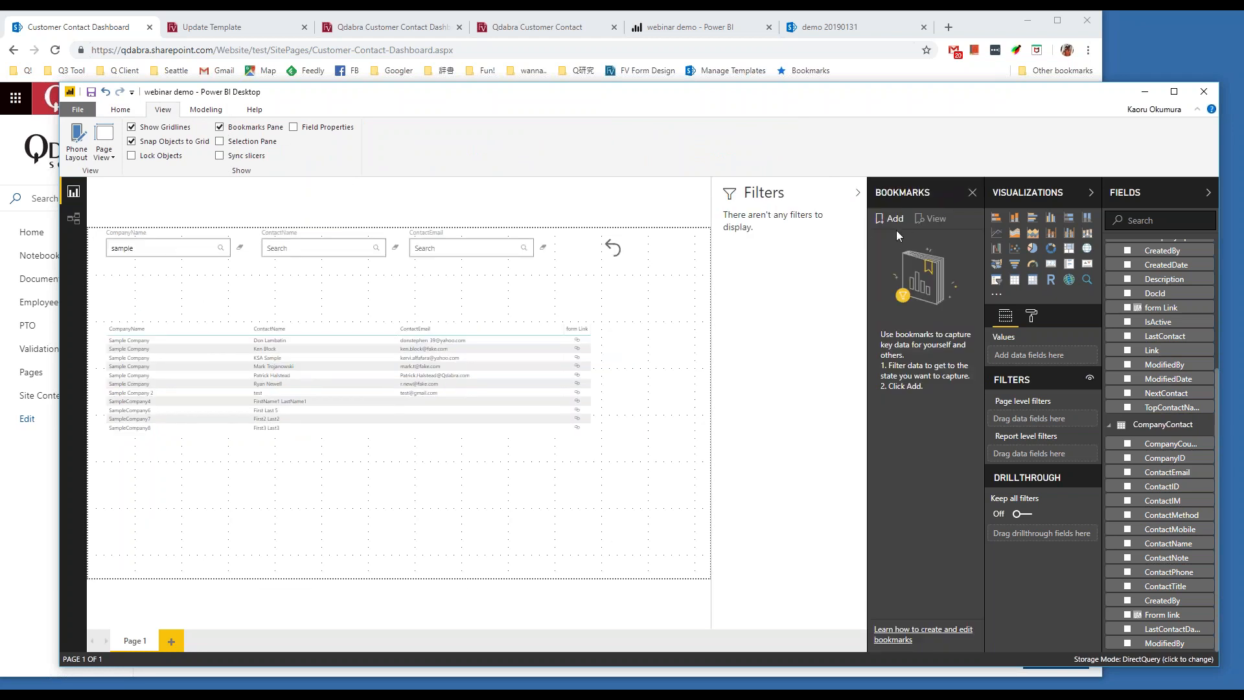
left_click(240, 252)
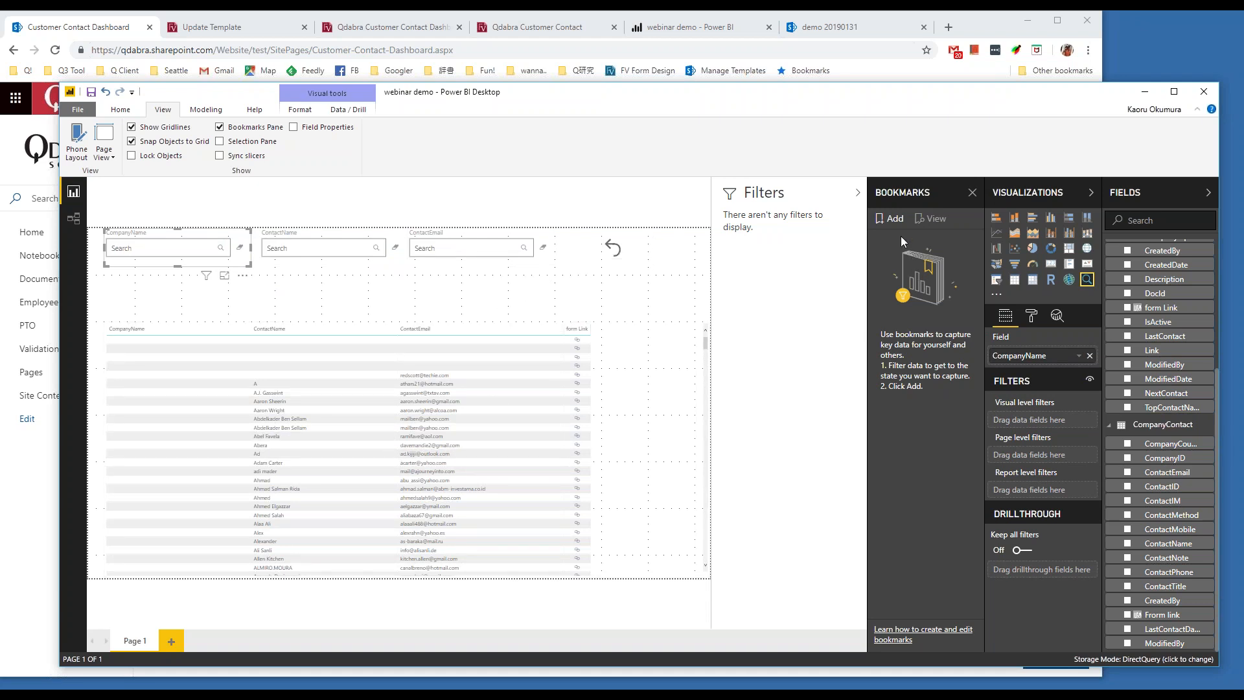
left_click(891, 220)
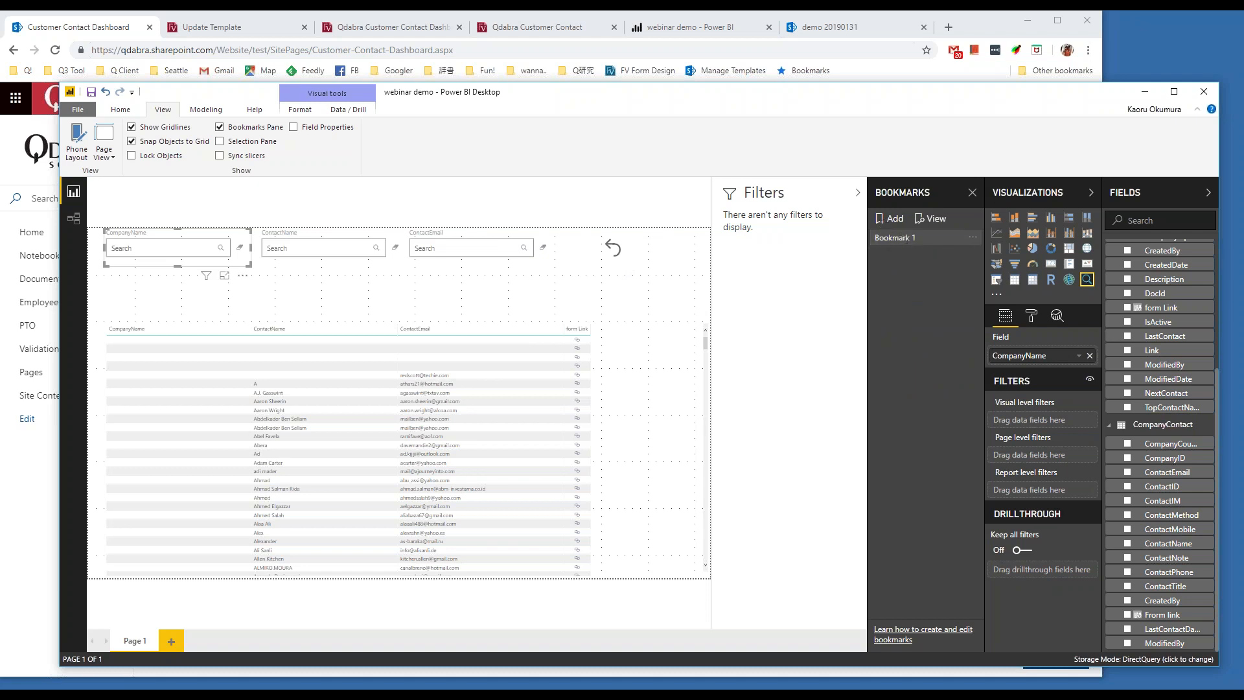
left_click(970, 238)
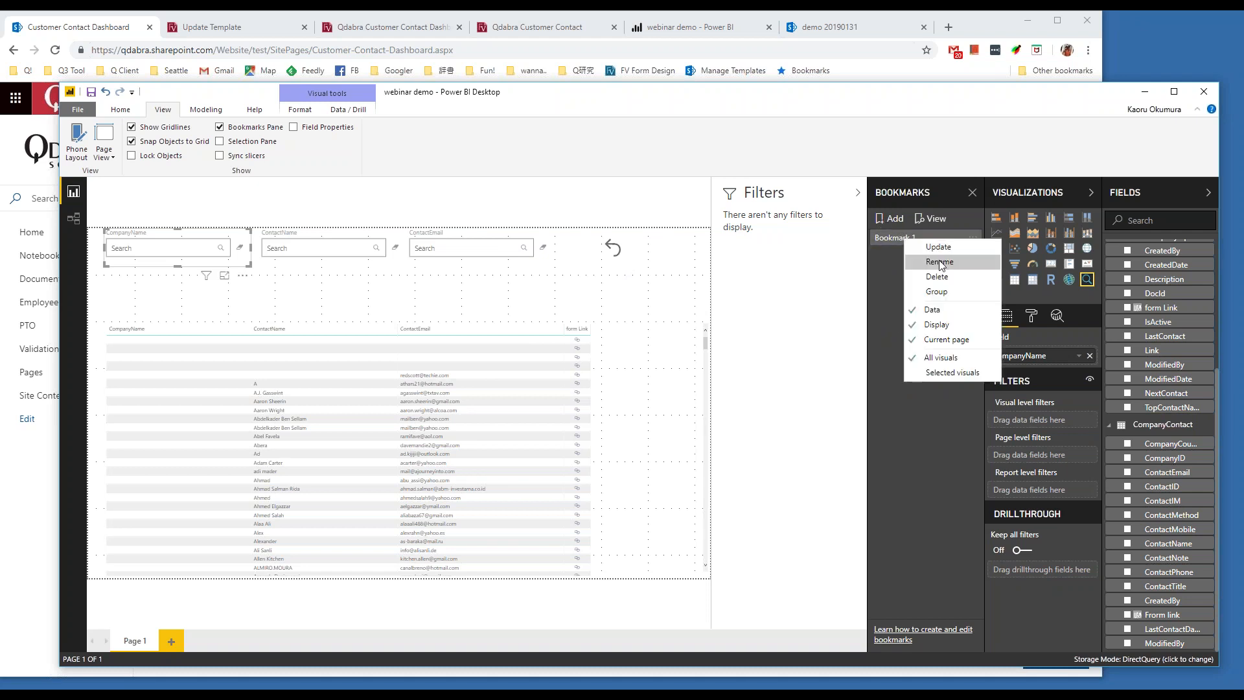
left_click(939, 261)
type("default")
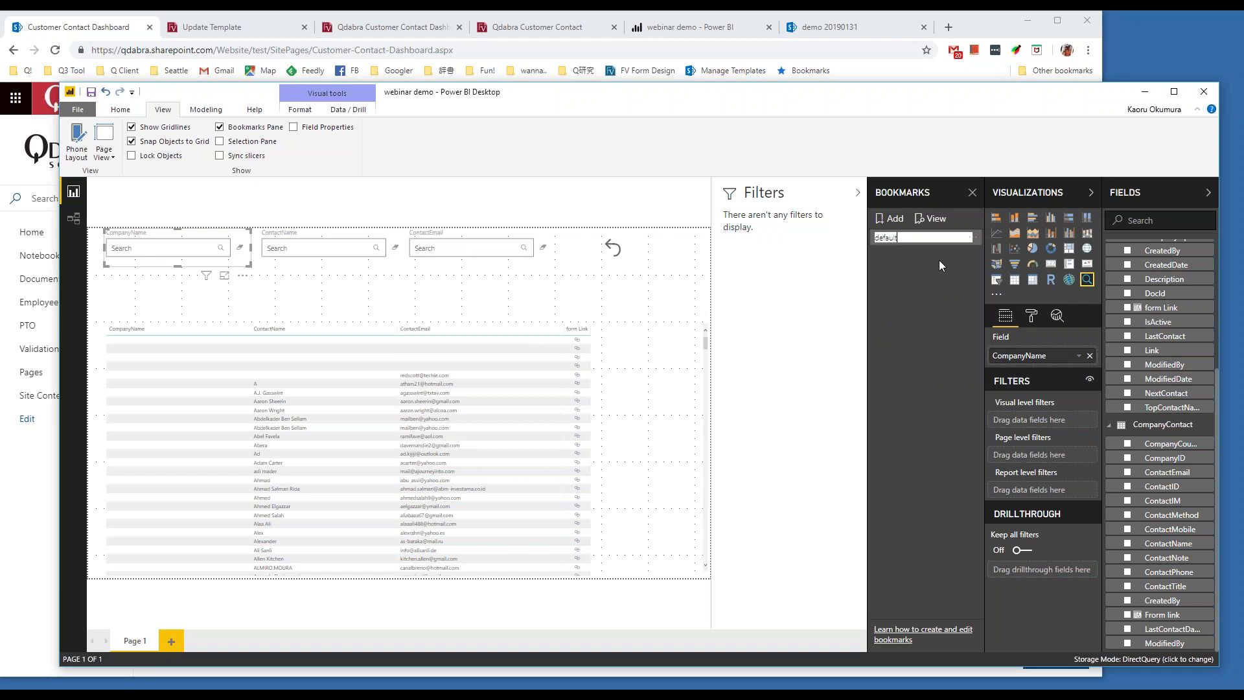
key("Return")
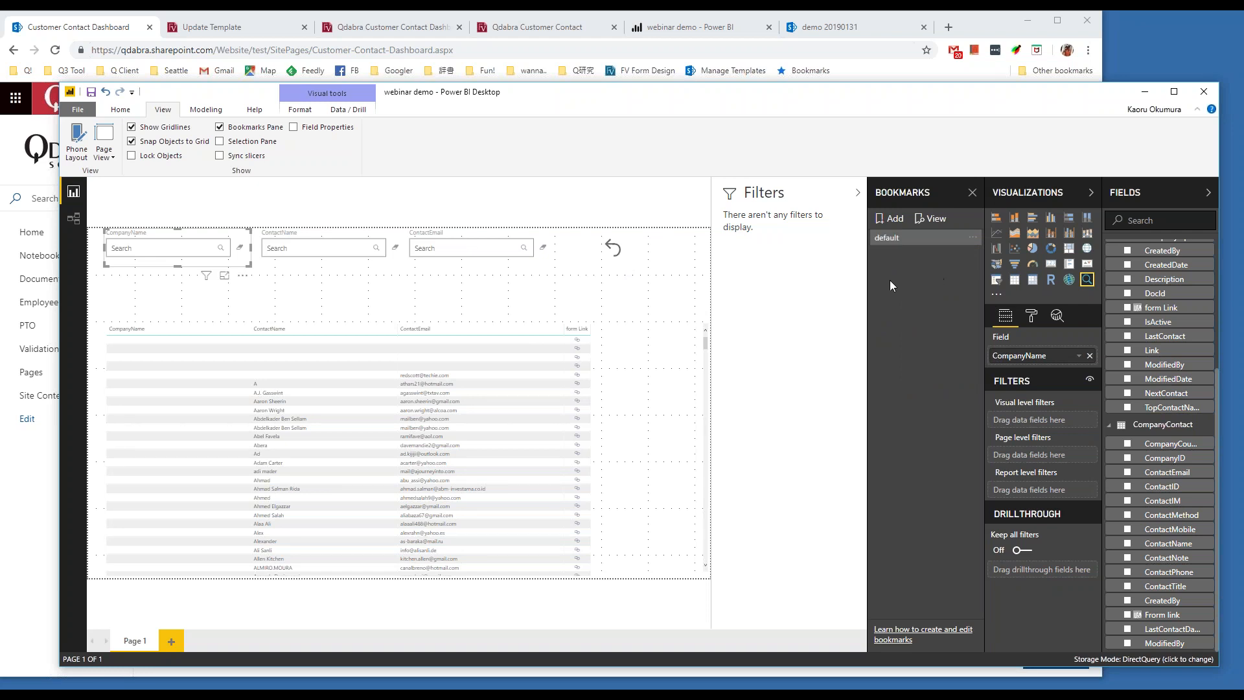
Enable the Reset button's action with type Bookmark, bookmark "default" and tooltip "click this to go to default".
left_click(619, 253)
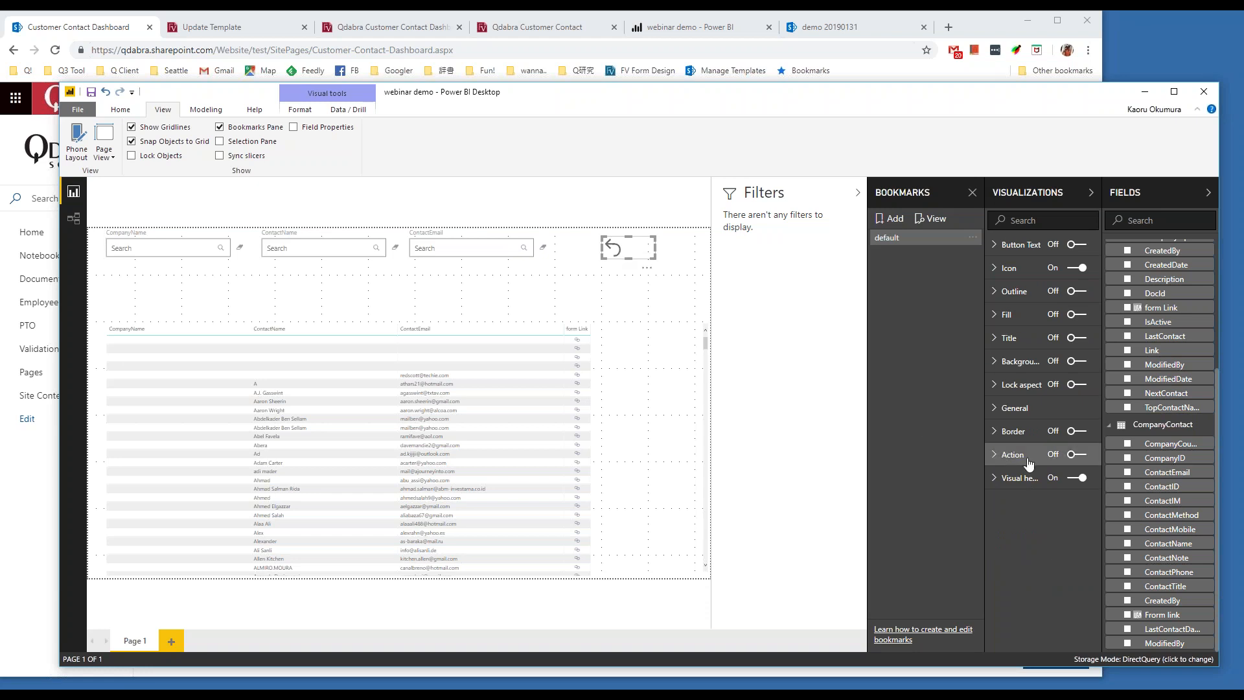
left_click(1078, 455)
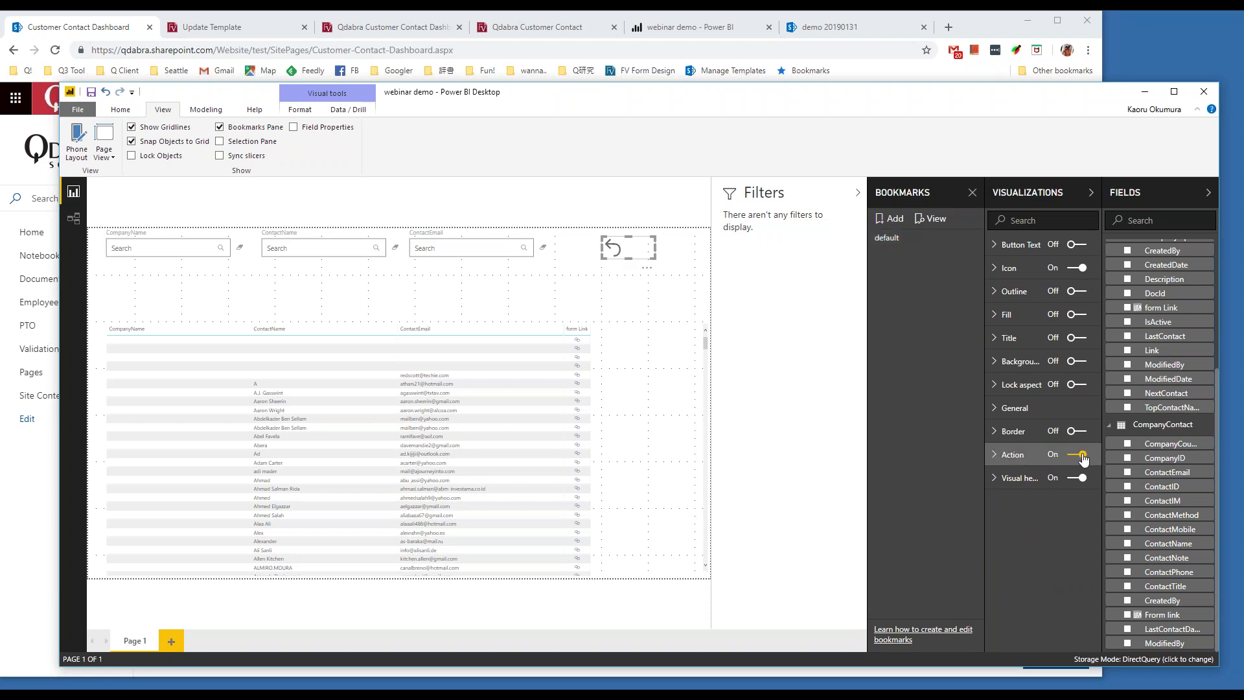
left_click(1001, 460)
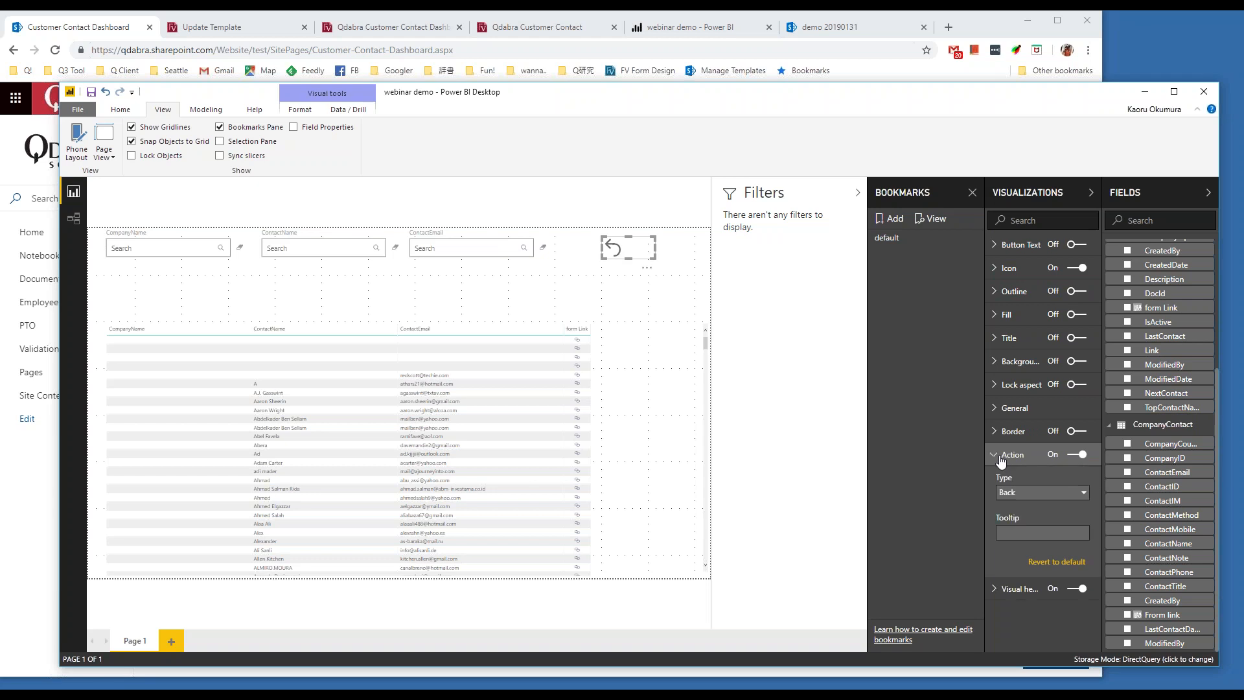
left_click(1040, 494)
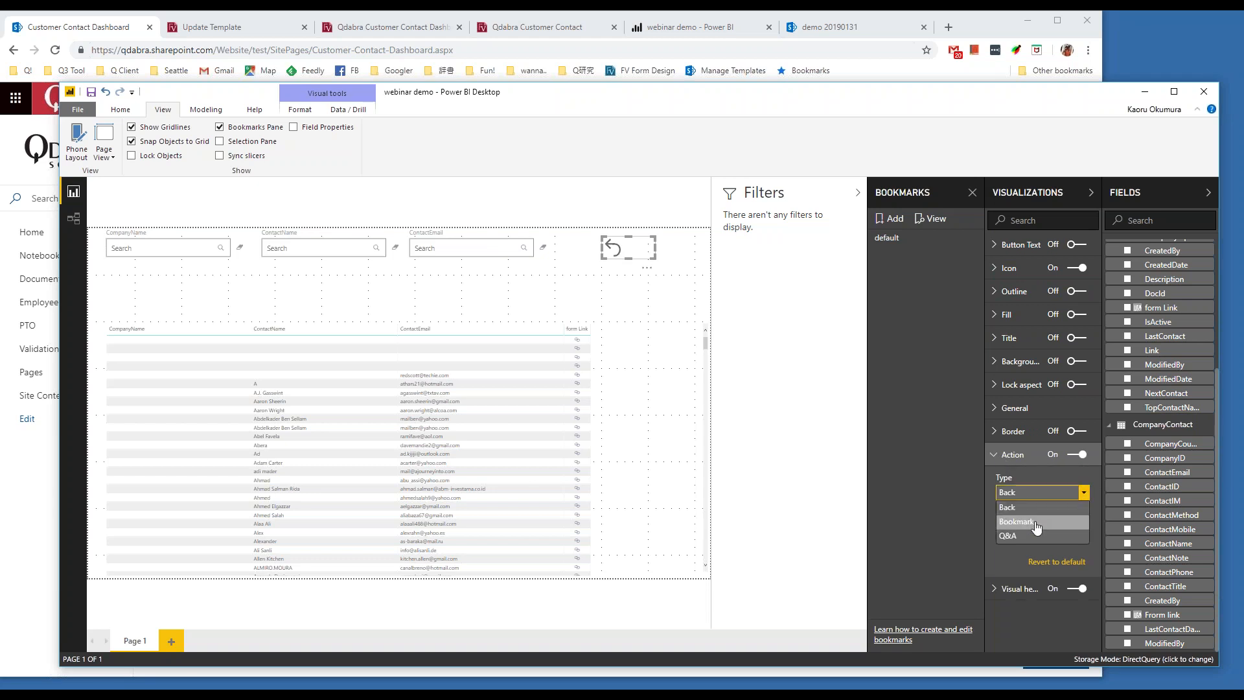
left_click(1036, 524)
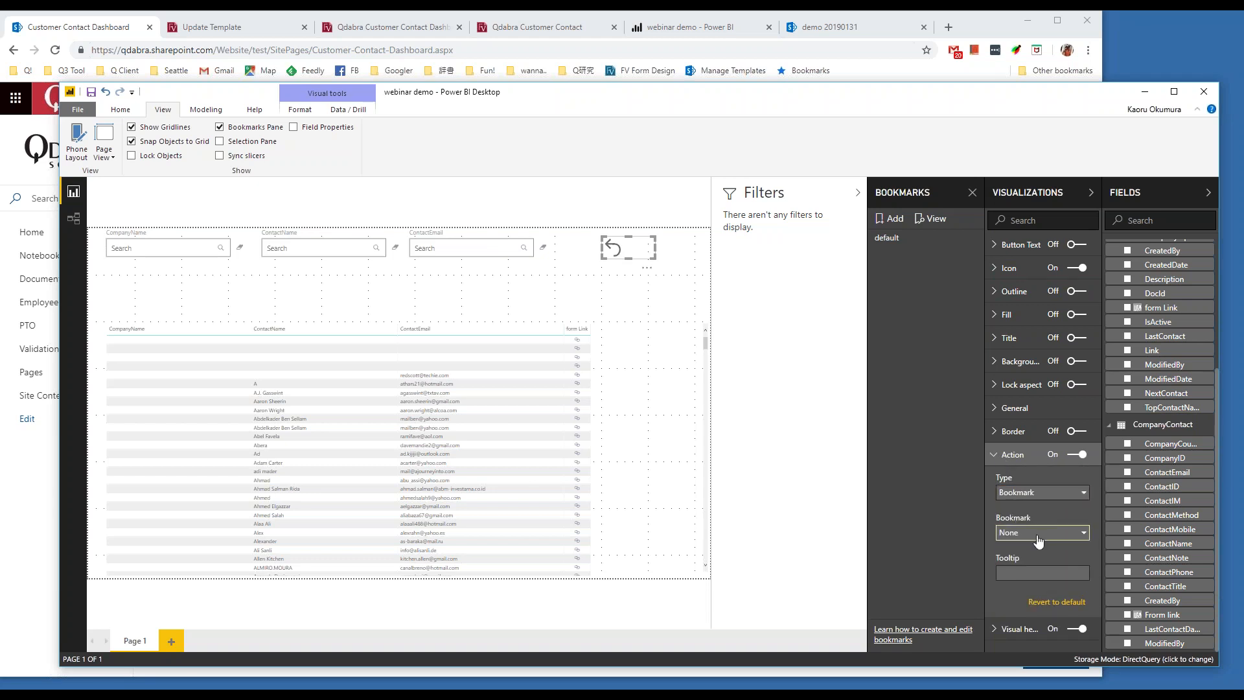
left_click(1038, 533)
left_click(1040, 570)
left_click(1030, 573)
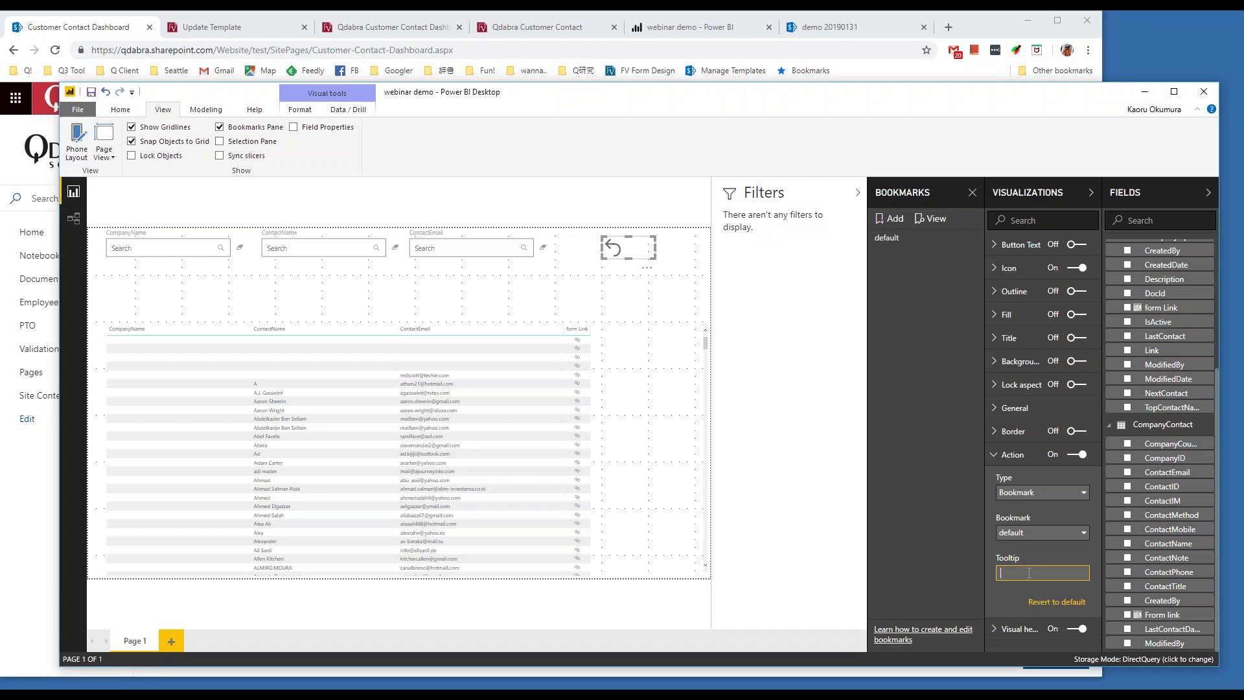
type("lick this to go to default")
Publish the updated report to Power BI, replacing the existing "webinar demo" dataset.
left_click(119, 113)
left_click(781, 139)
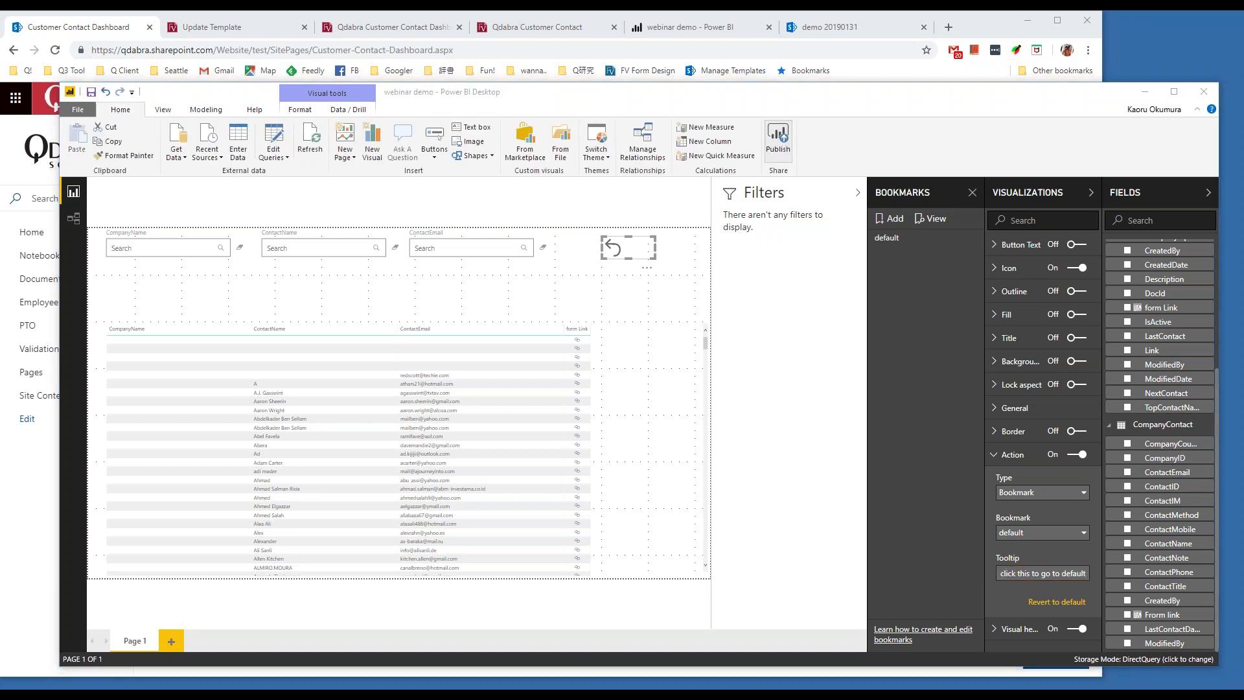
left_click(729, 433)
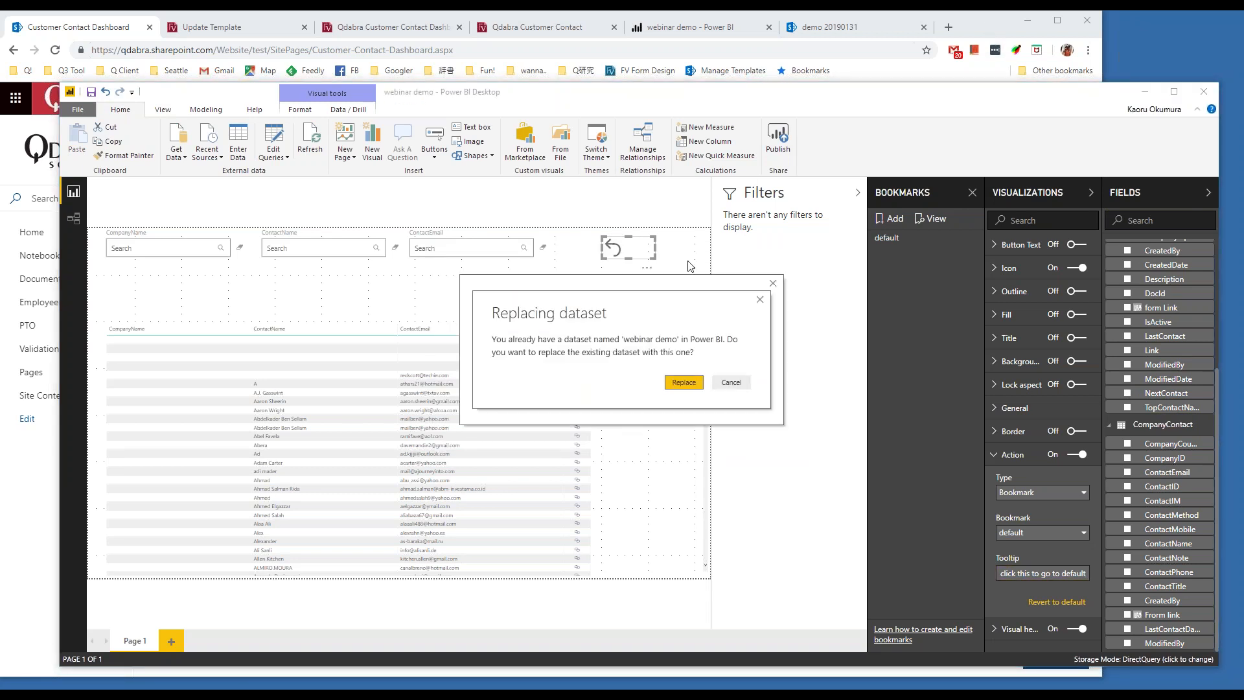
left_click(686, 383)
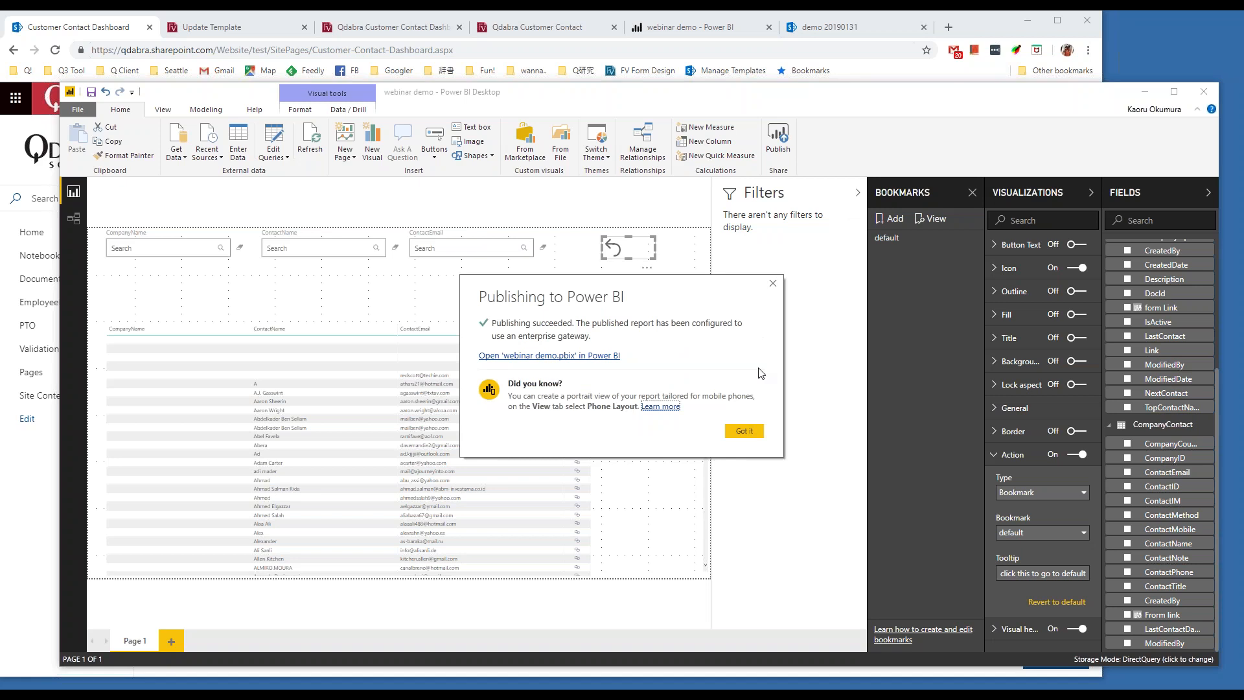
Switch to the browser and bring up the webinar demo report in the Power BI service.
left_click(1002, 25)
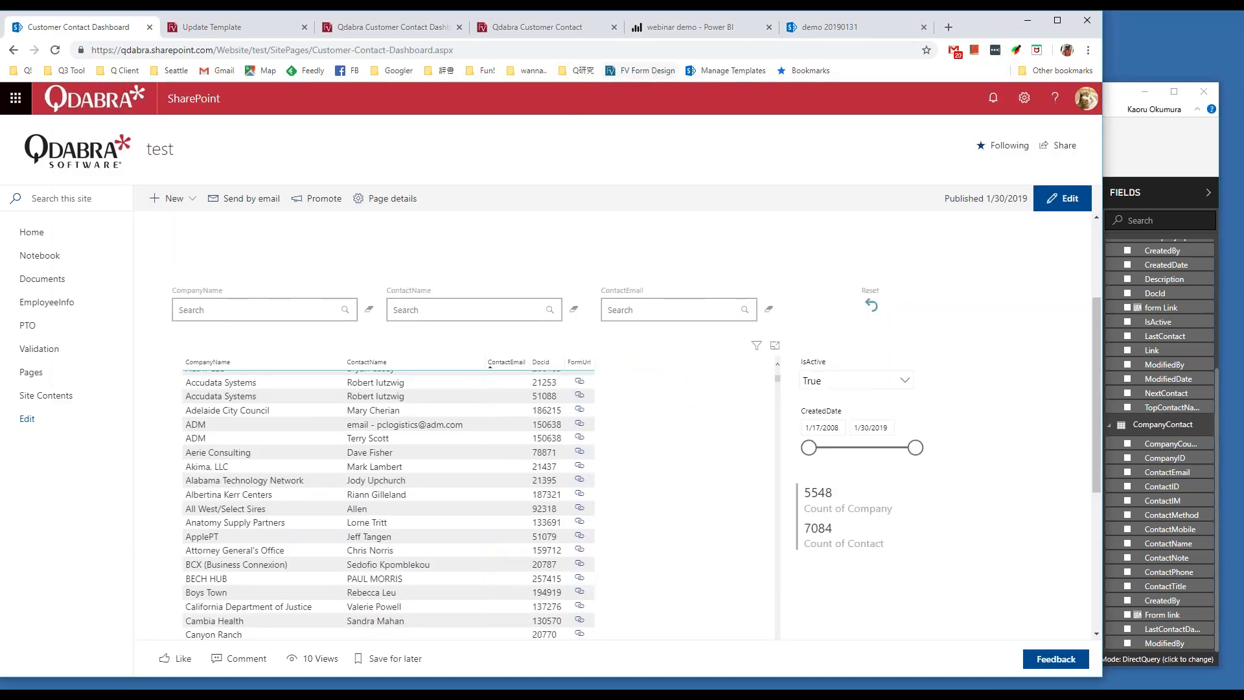
left_click(679, 27)
left_click(730, 267)
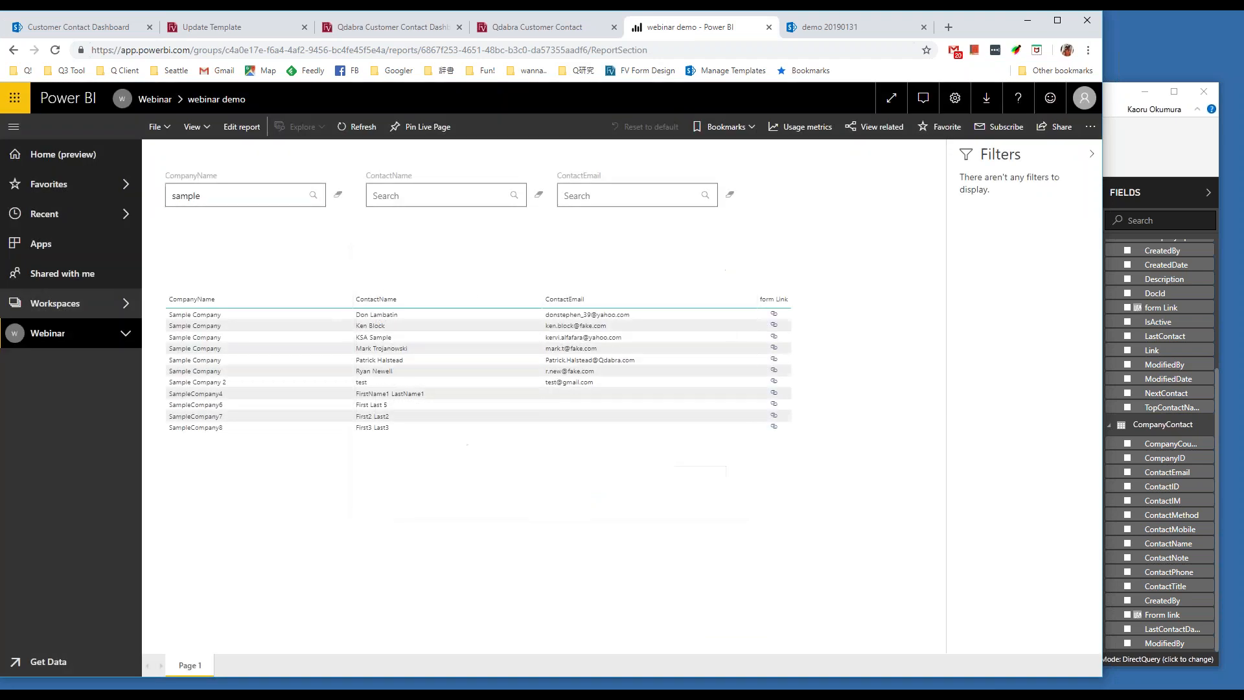
Reopen the webinar demo report from the Webinar workspace's list of reports to load the republished version.
left_click(46, 336)
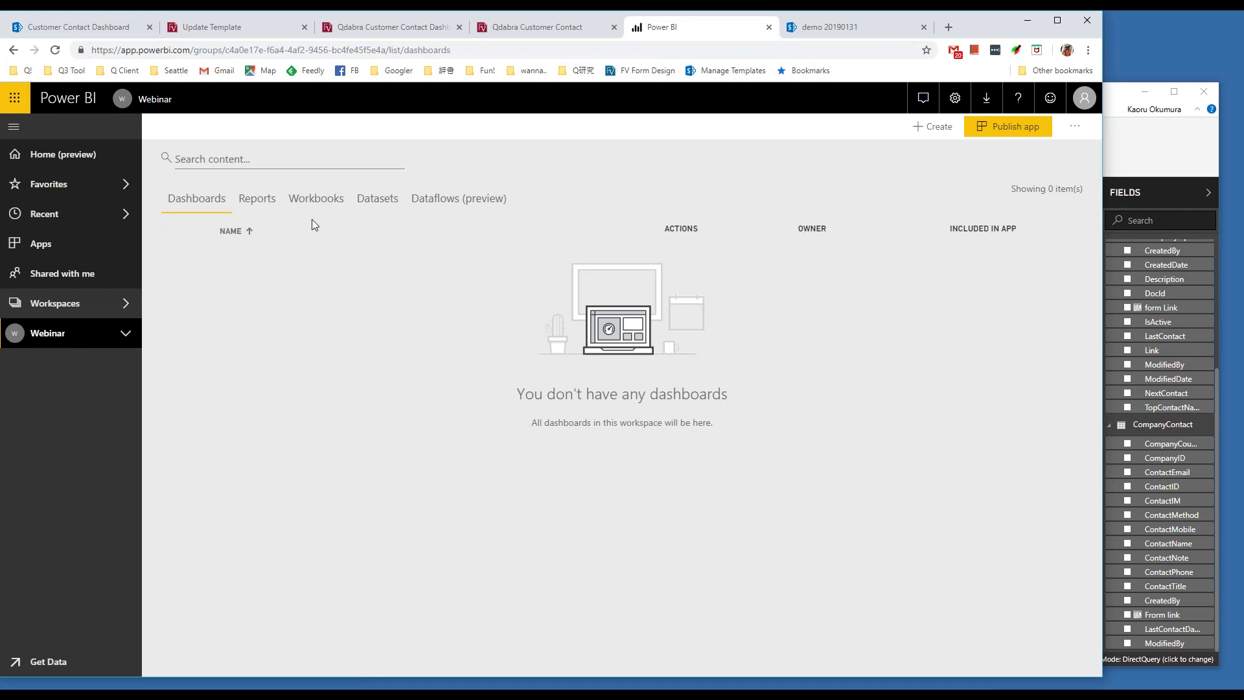
left_click(266, 204)
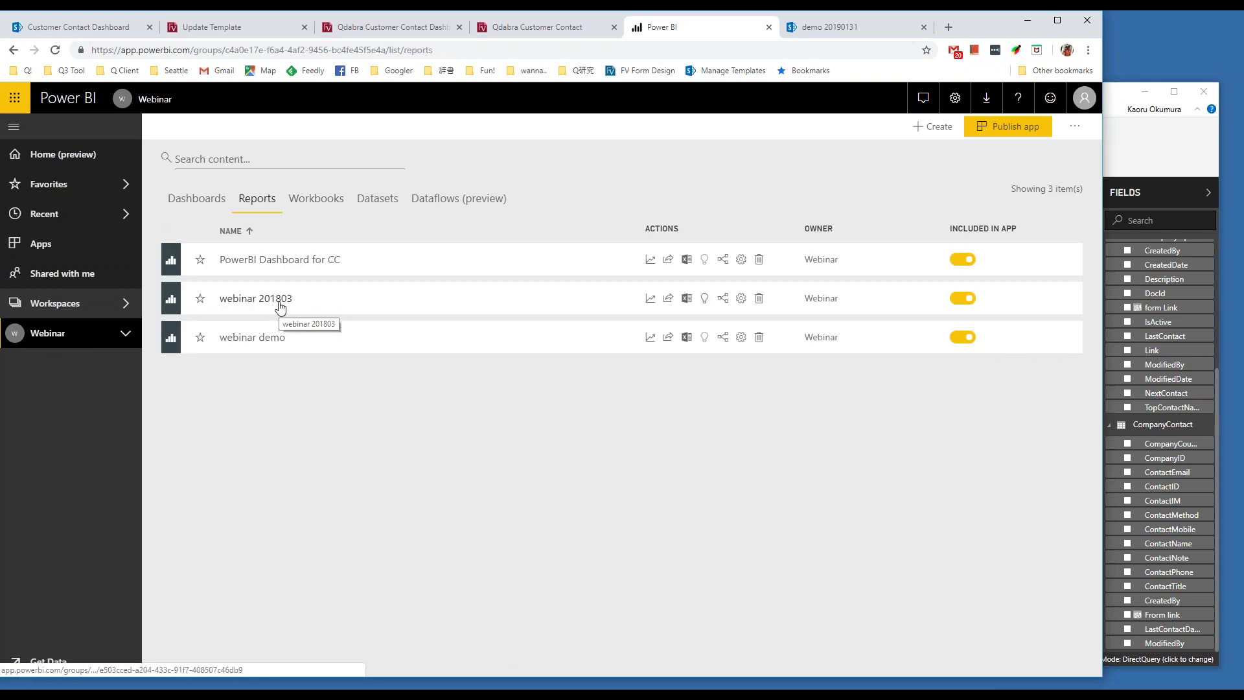
left_click(270, 338)
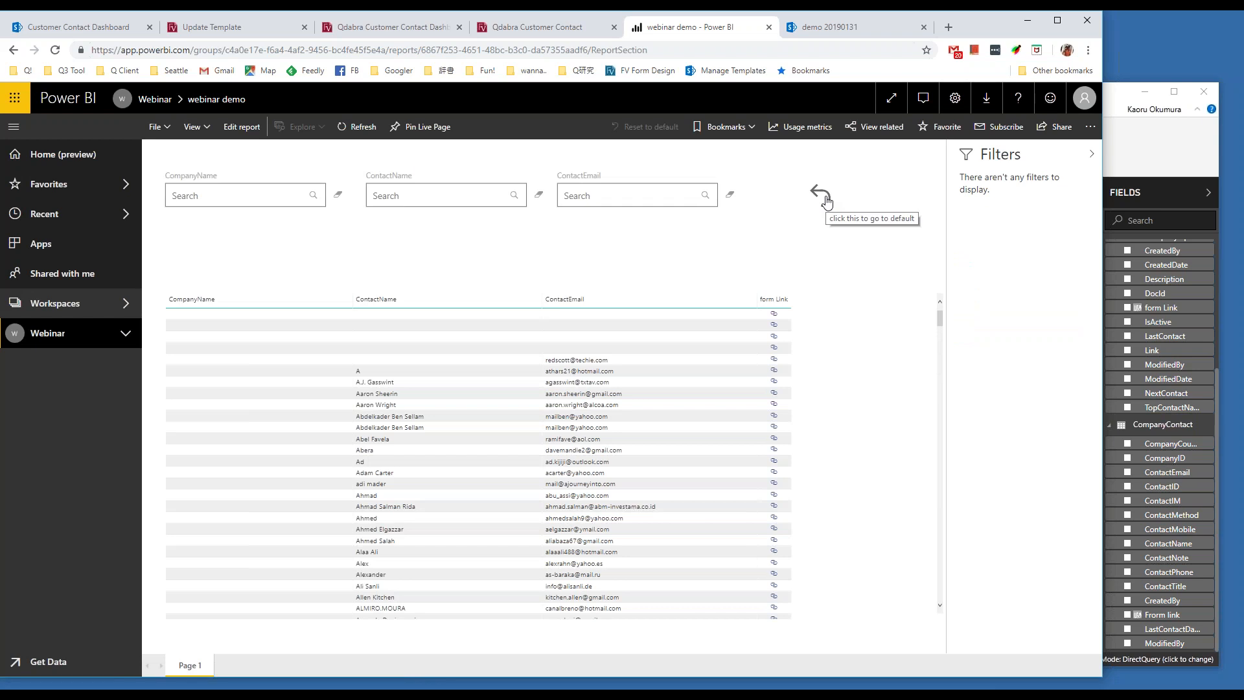
Test the reset button by filtering CompanyName for "sample" and restoring the report to its default bookmark.
left_click(564, 450)
left_click(262, 195)
left_click(222, 225)
left_click(313, 198)
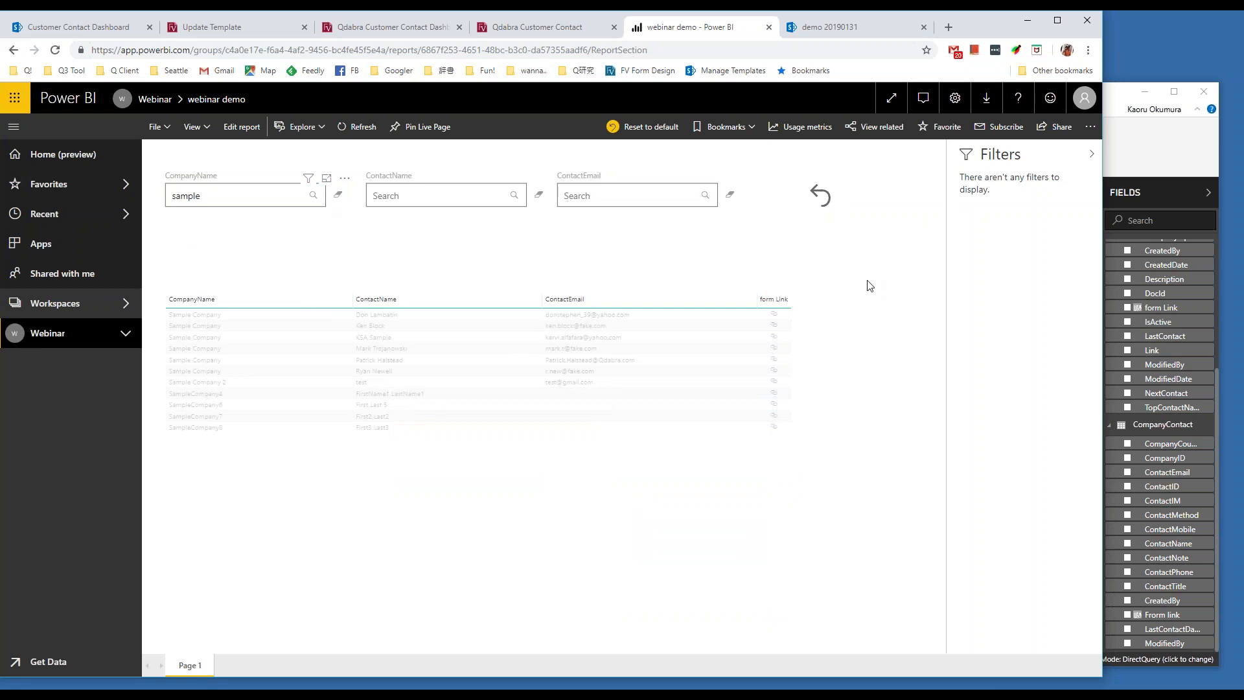
left_click(827, 204)
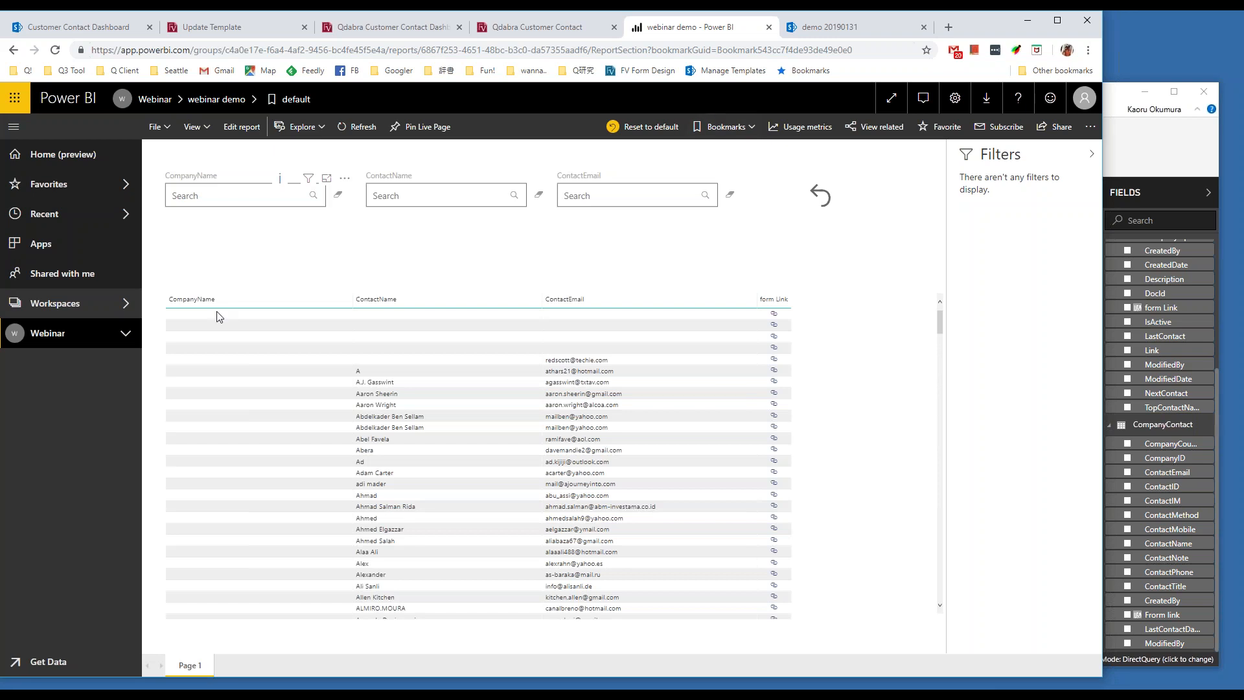
Open the Power BI settings for the webinar demo dataset in the Webinar workspace.
left_click(64, 334)
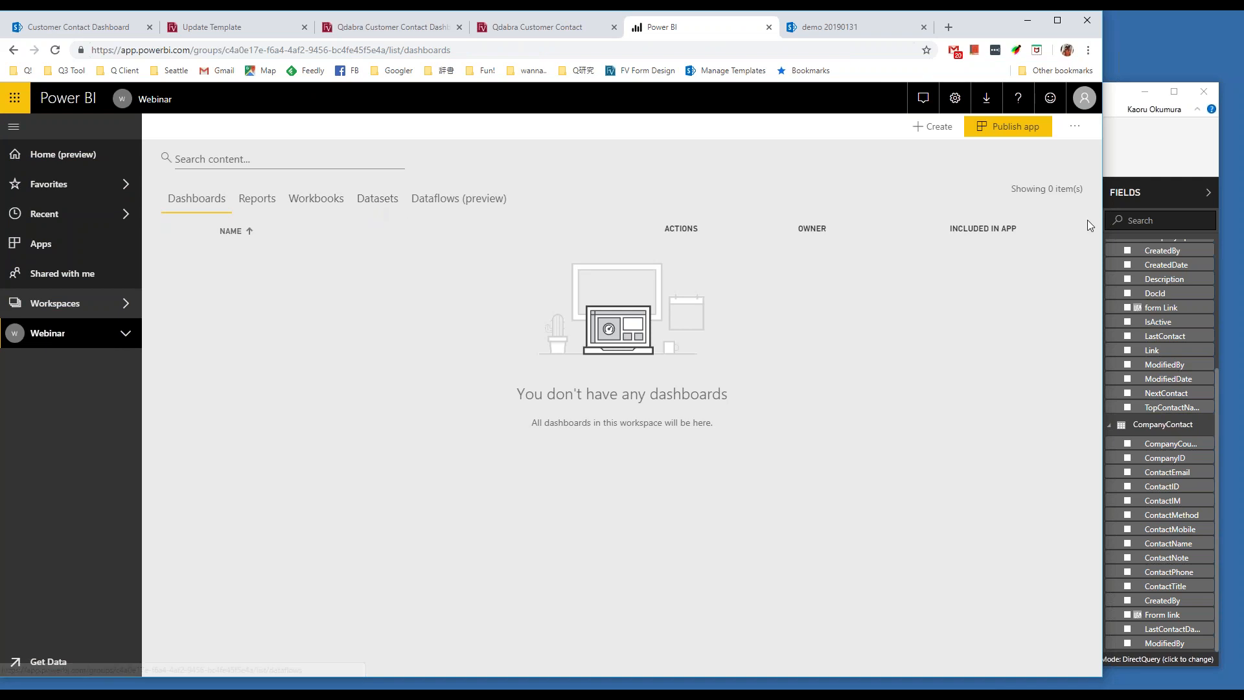
left_click(955, 98)
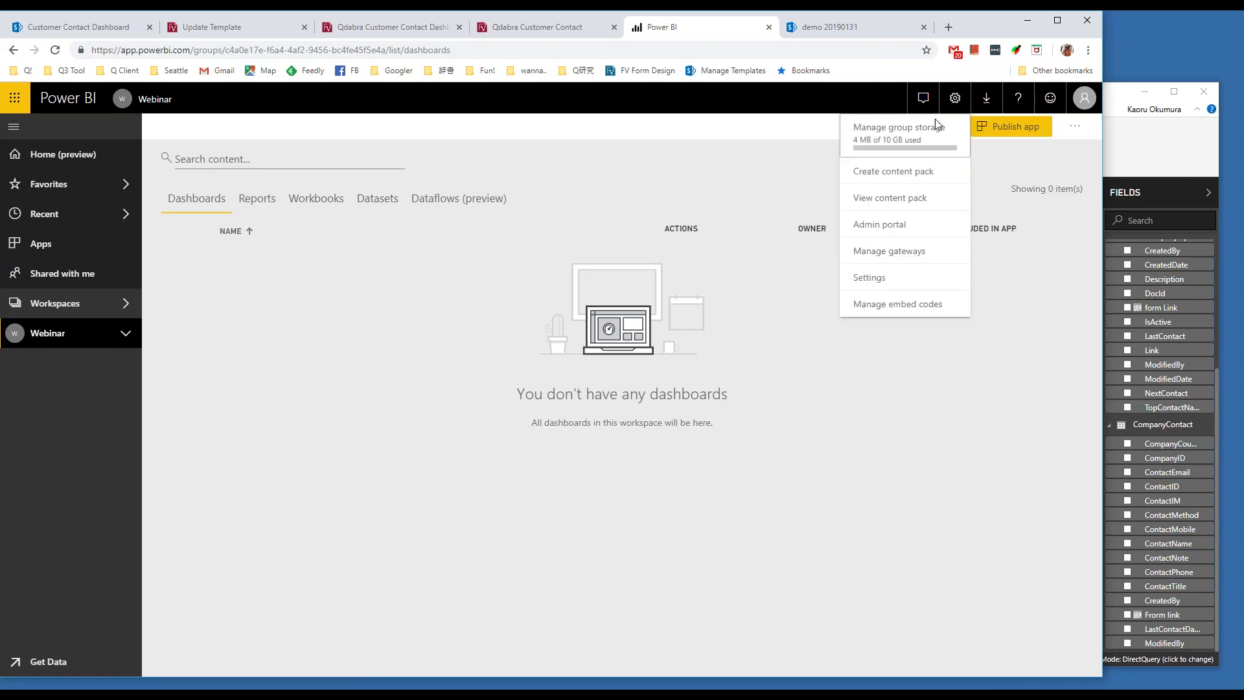
left_click(888, 278)
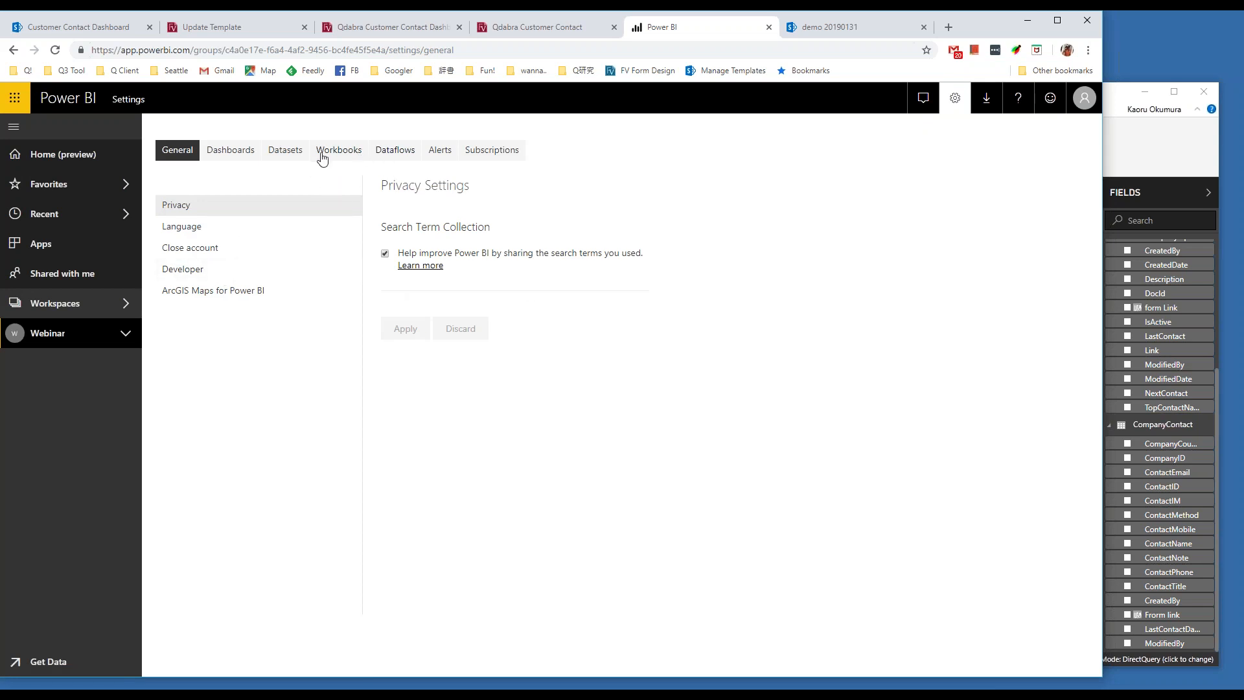
left_click(287, 153)
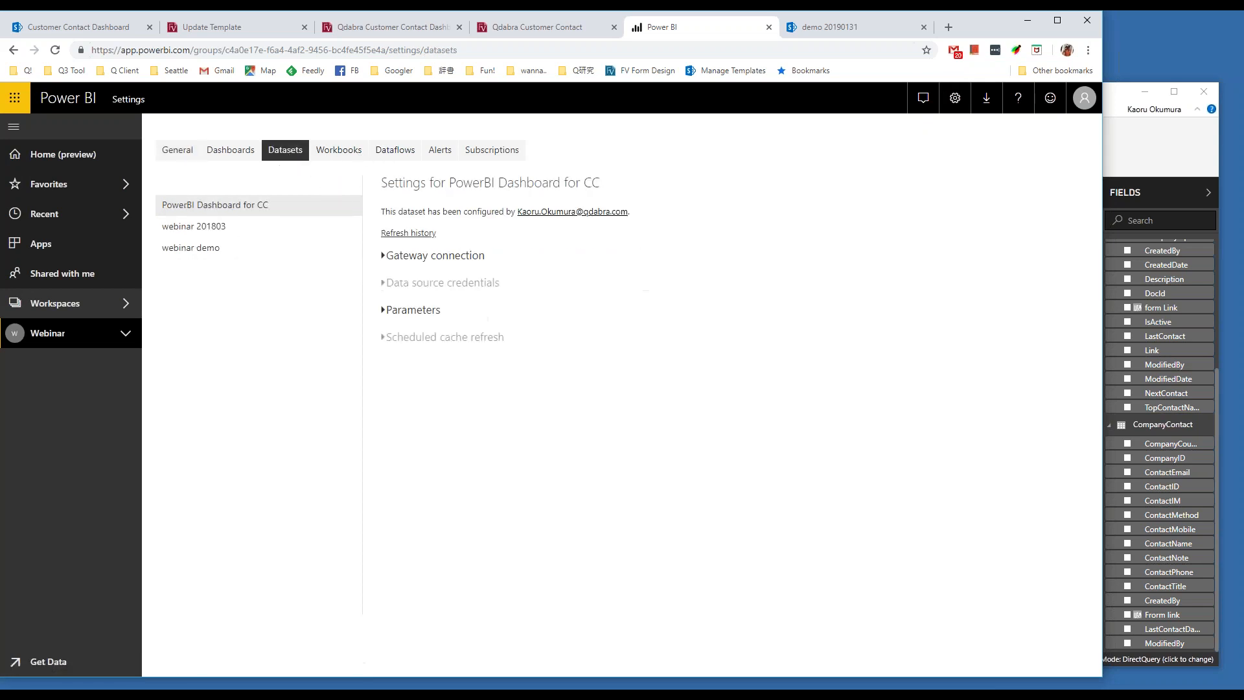
left_click(211, 228)
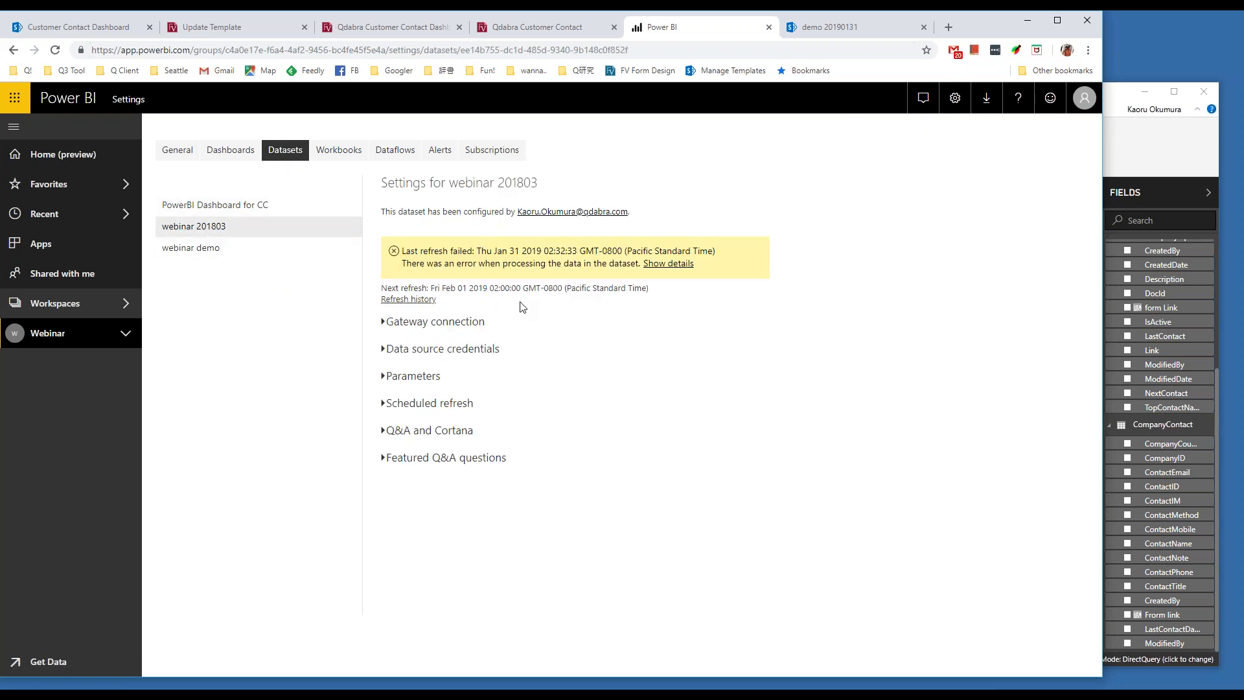
left_click(208, 254)
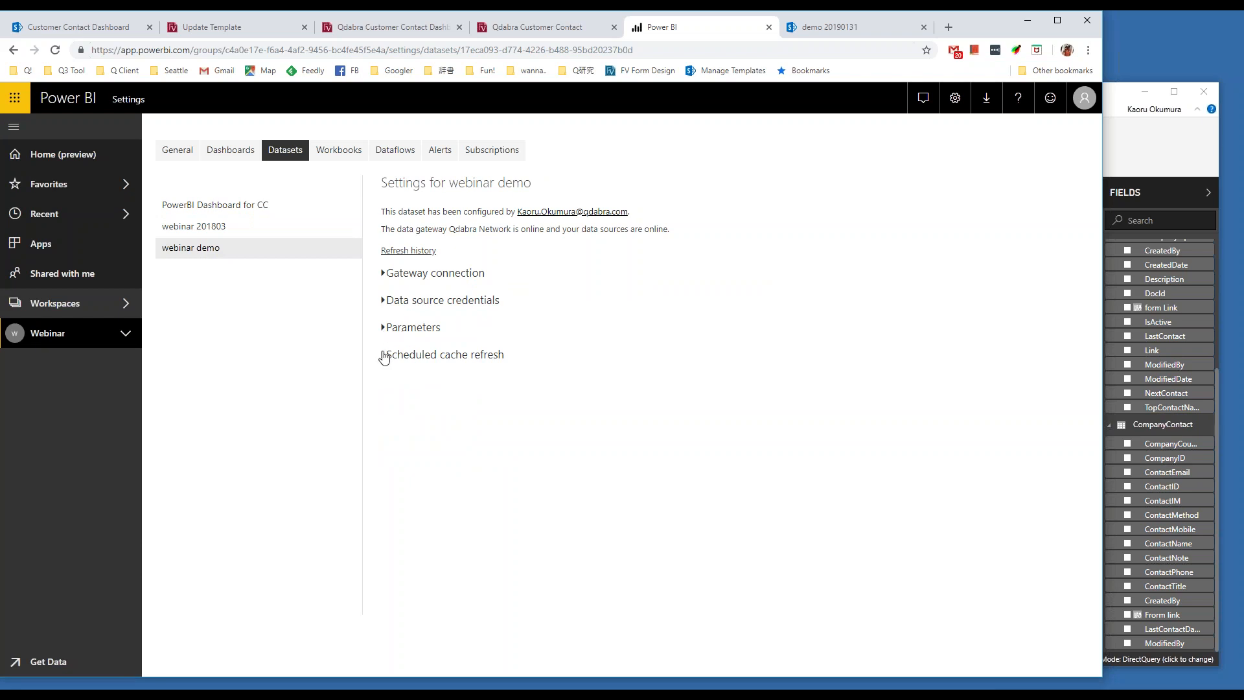
Set the webinar demo dataset's scheduled cache refresh frequency to 30 minutes and apply the change.
left_click(384, 357)
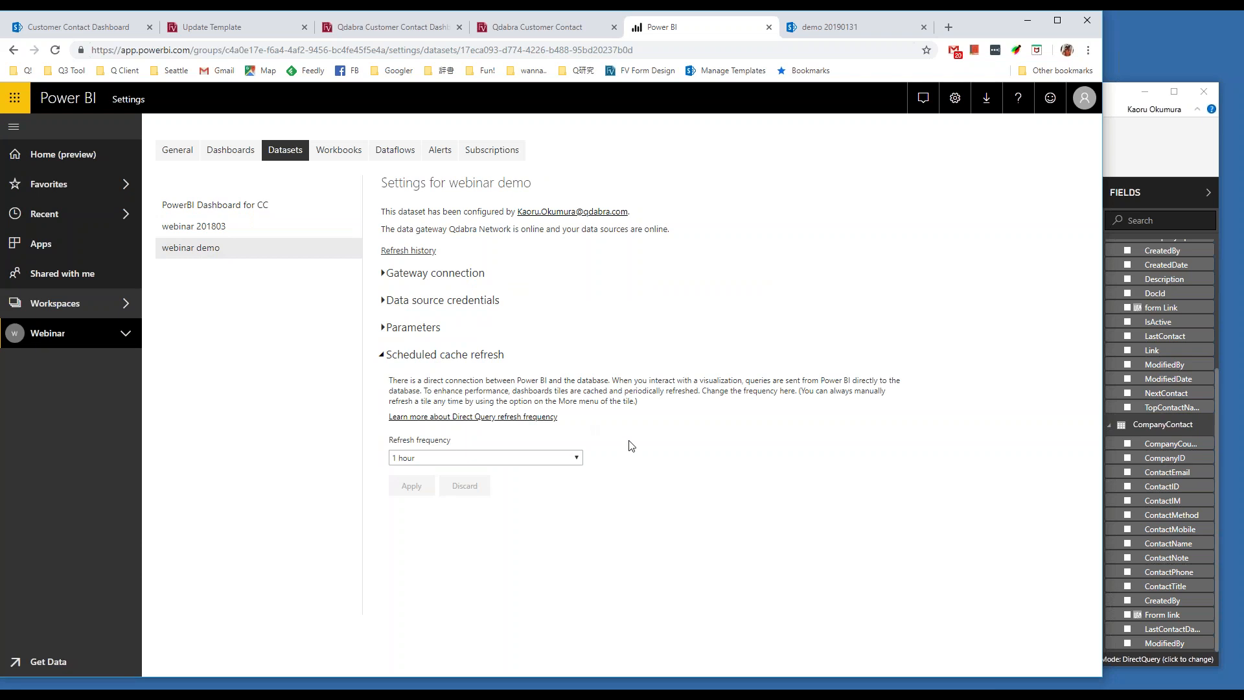
left_click(570, 458)
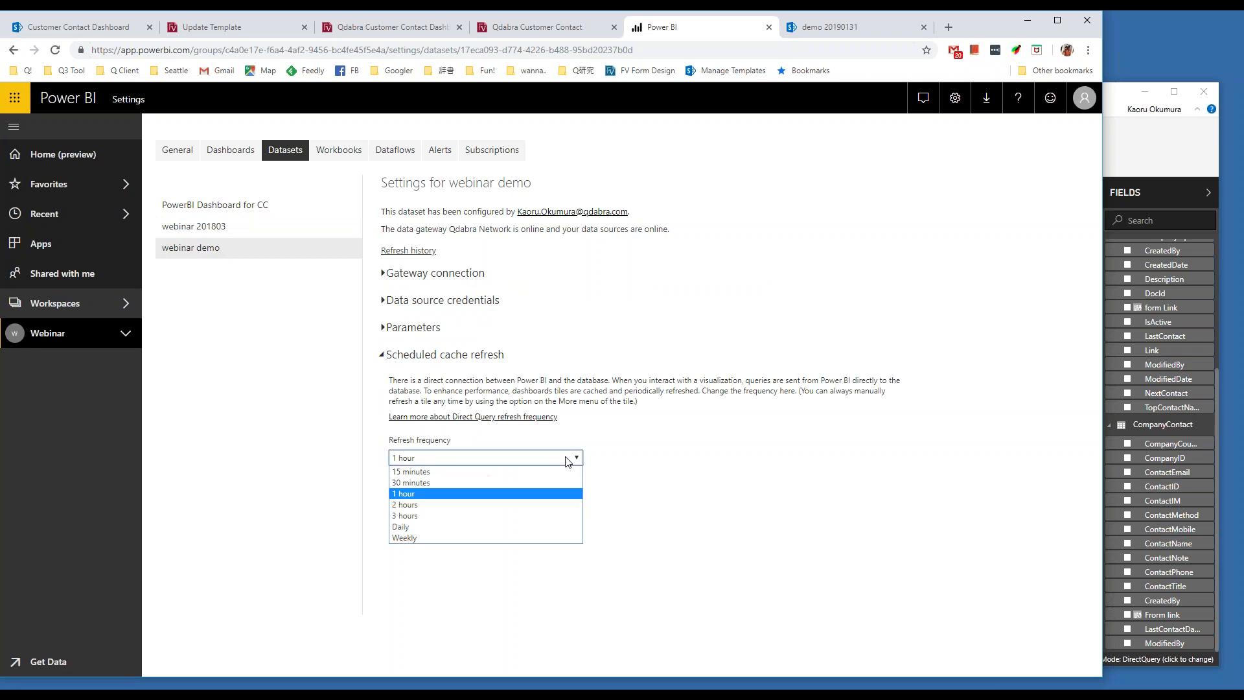
left_click(504, 482)
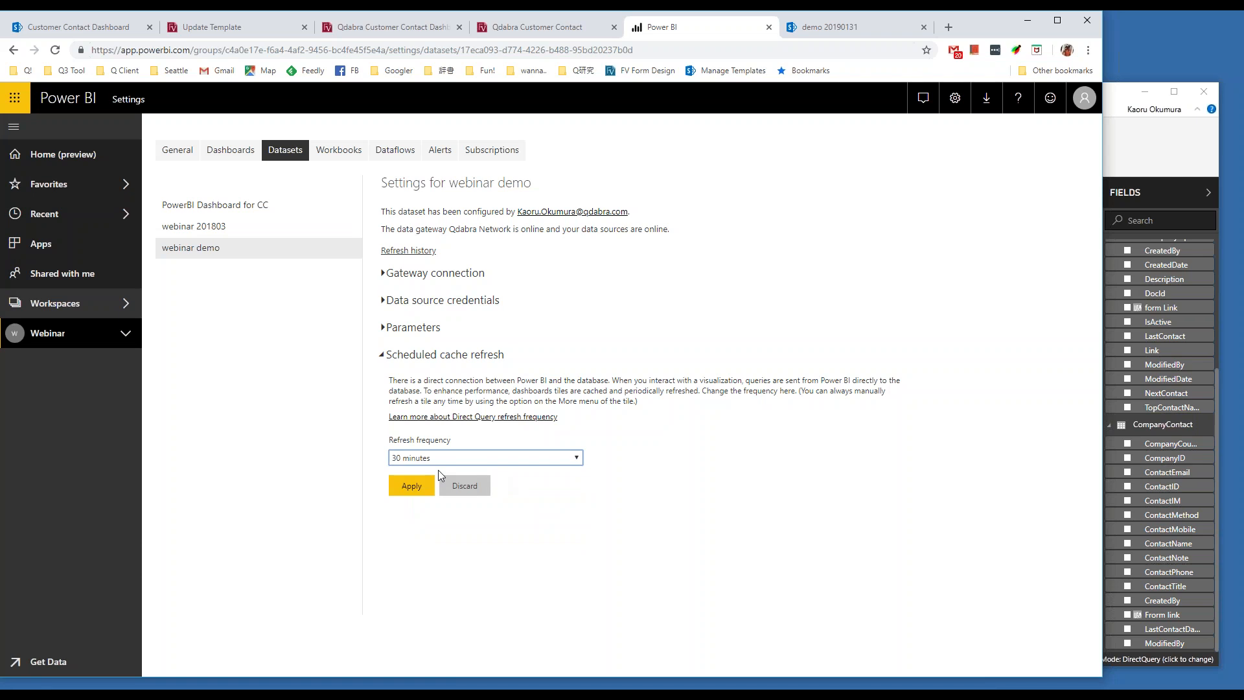
left_click(411, 485)
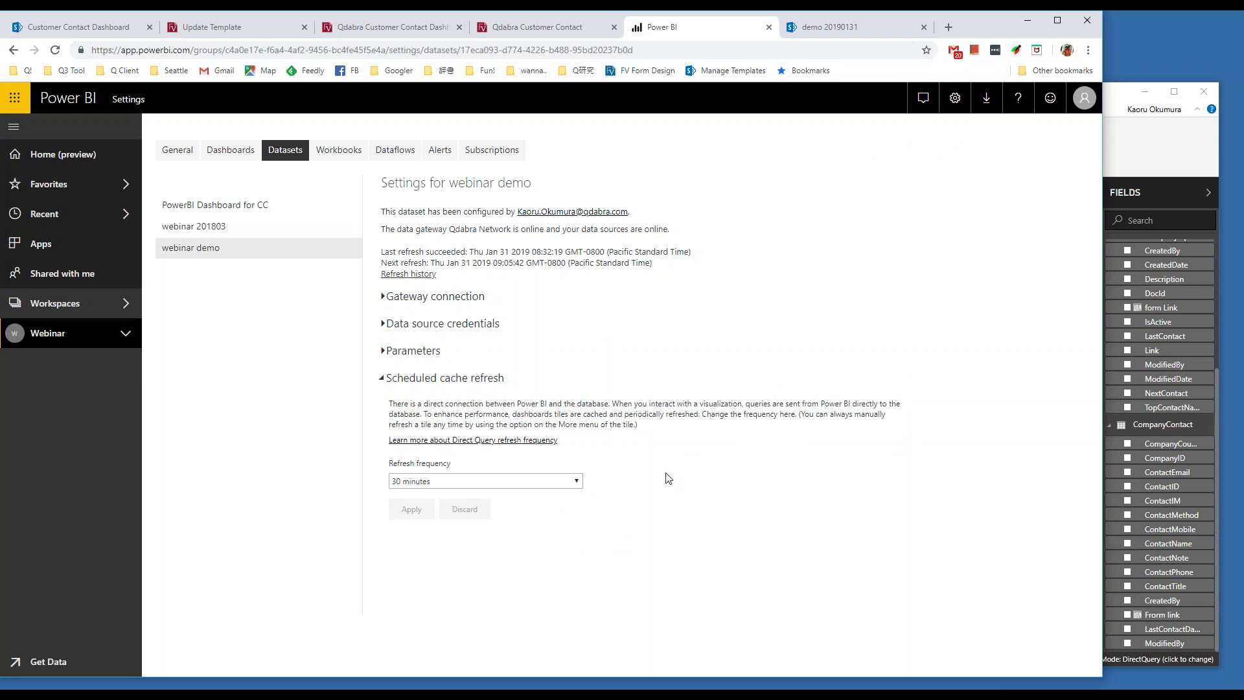
Minimize the browser and Power BI Desktop windows to reveal the PowerPoint slide listing the dashboard steps.
left_click(1031, 22)
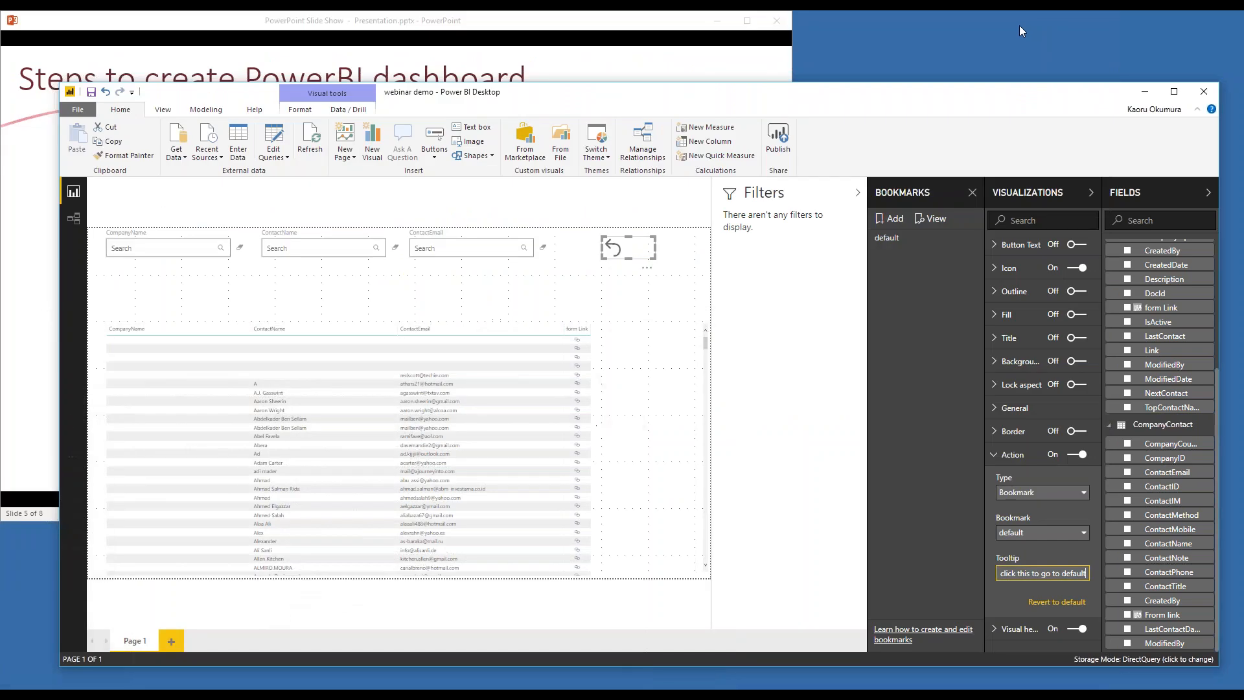
left_click(1146, 91)
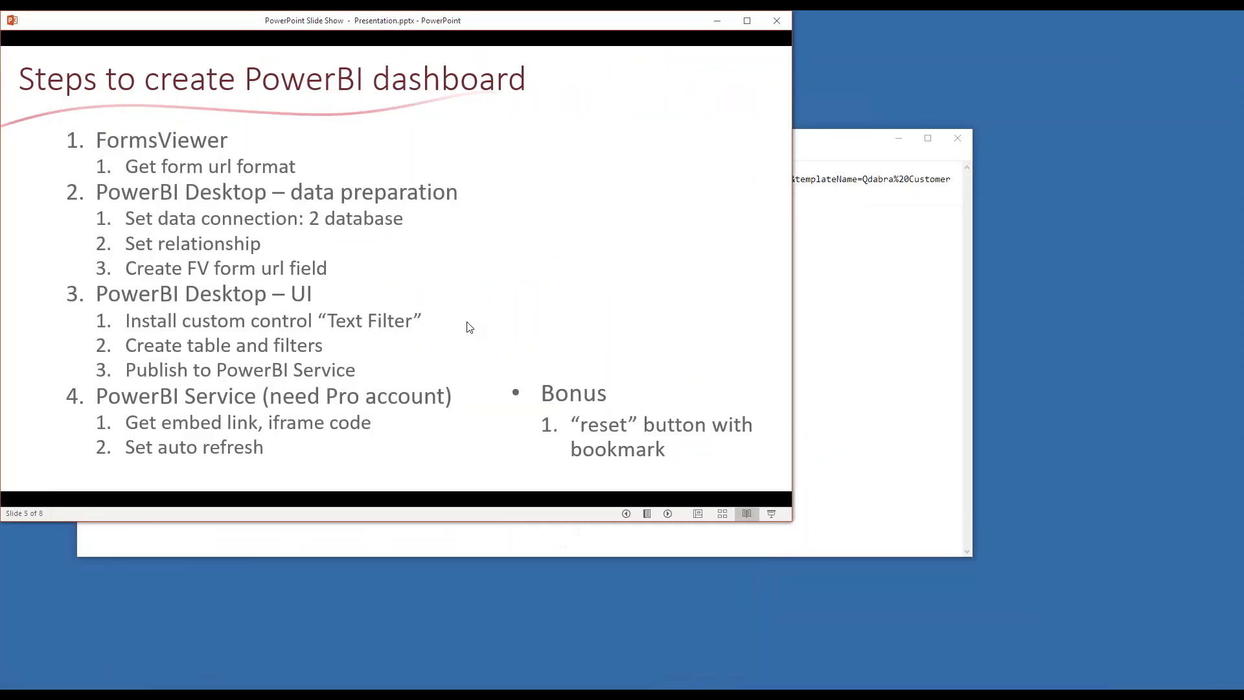